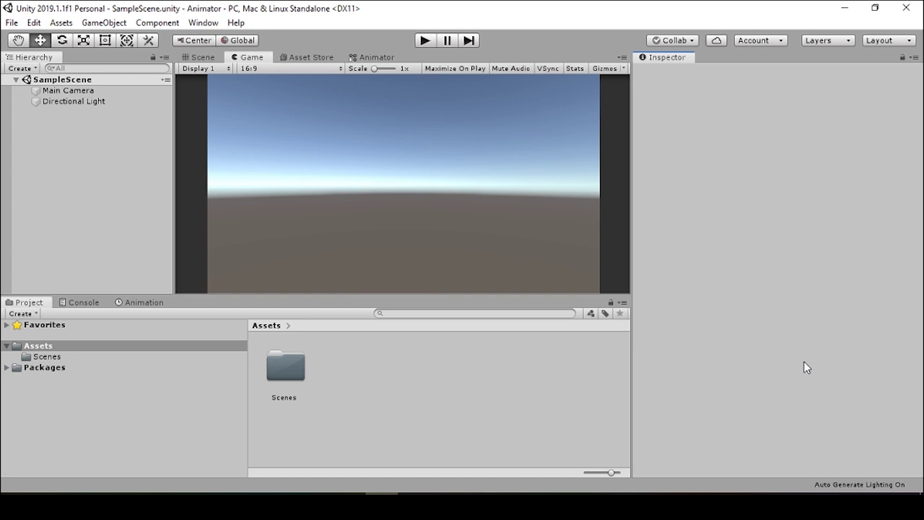
Add a 3D plane to the scene and show it at an angle in the Scene view.
left_click(109, 23)
mouse_move(148, 70)
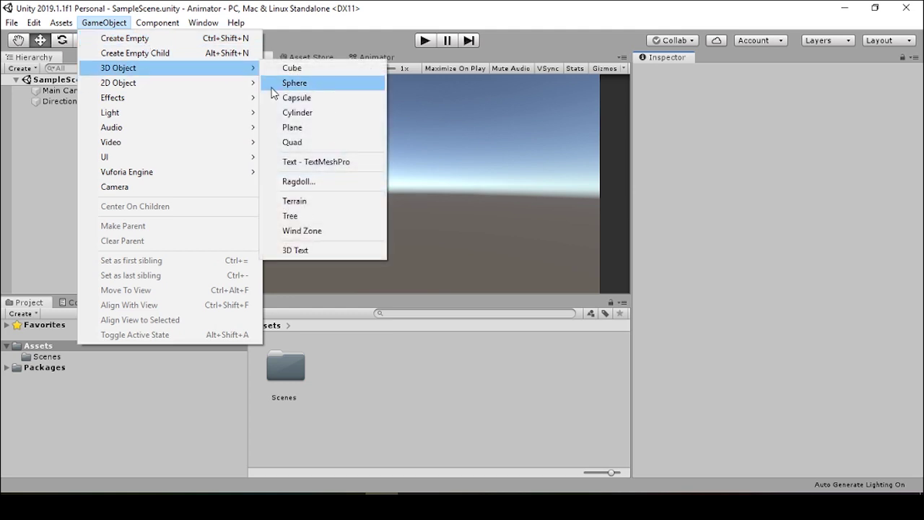
left_click(306, 127)
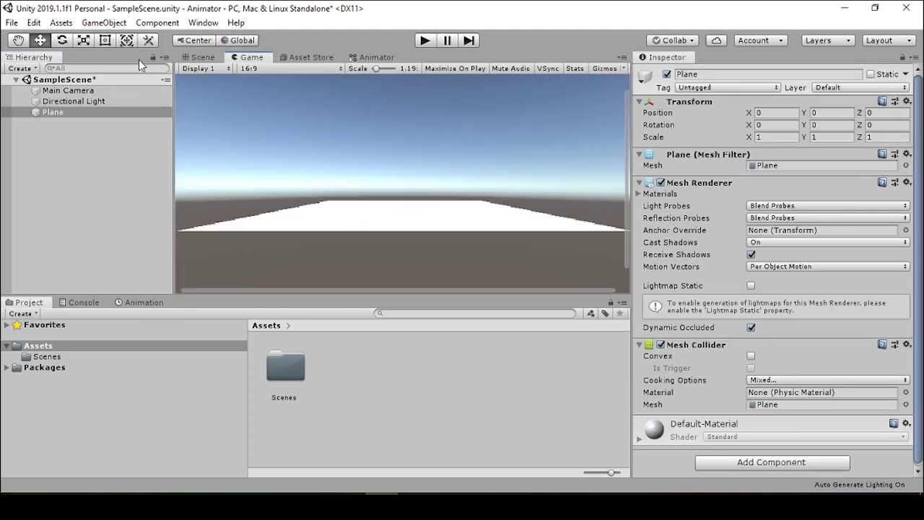
left_click(196, 57)
right_click_drag(439, 209, 504, 265, "alt")
Create a new material named "floor" in the Assets folder.
left_click(466, 386)
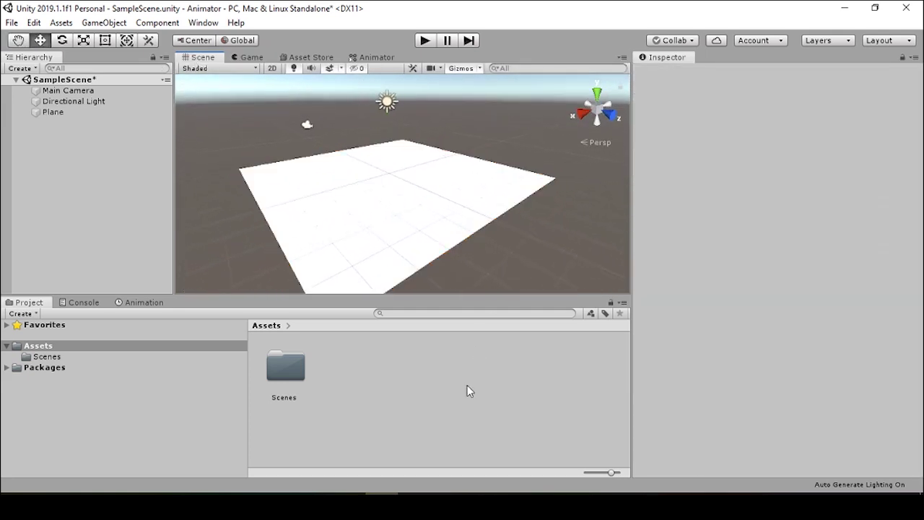
right_click(467, 386)
mouse_move(506, 70)
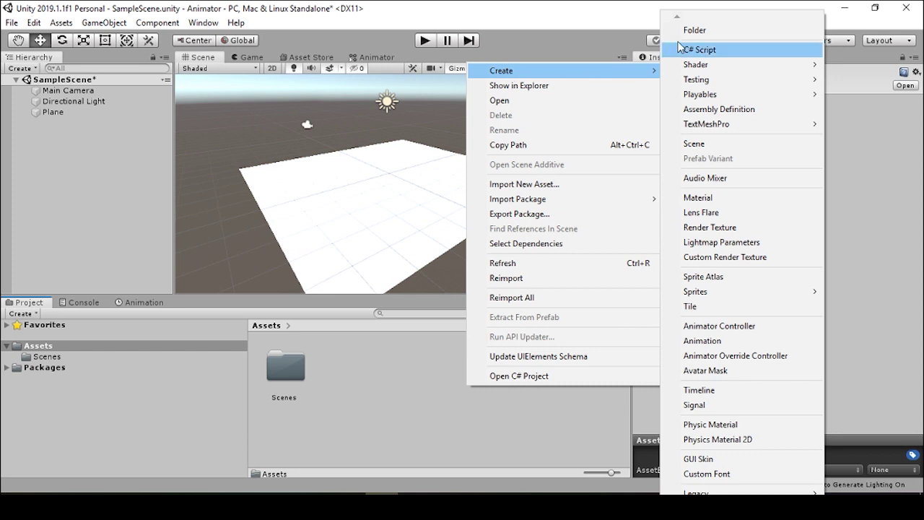
left_click(698, 198)
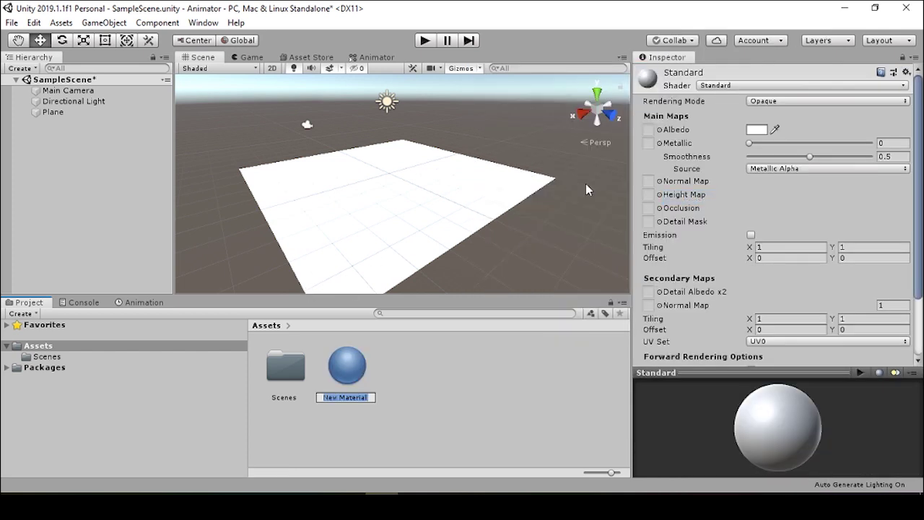
key("BackSpace")
type("floor")
key("Return")
Set the floor material's albedo to green (hex 6DC14C) and apply the material to the plane.
left_click(758, 232)
left_click_drag(676, 230, 611, 215)
left_click_drag(635, 257, 629, 260)
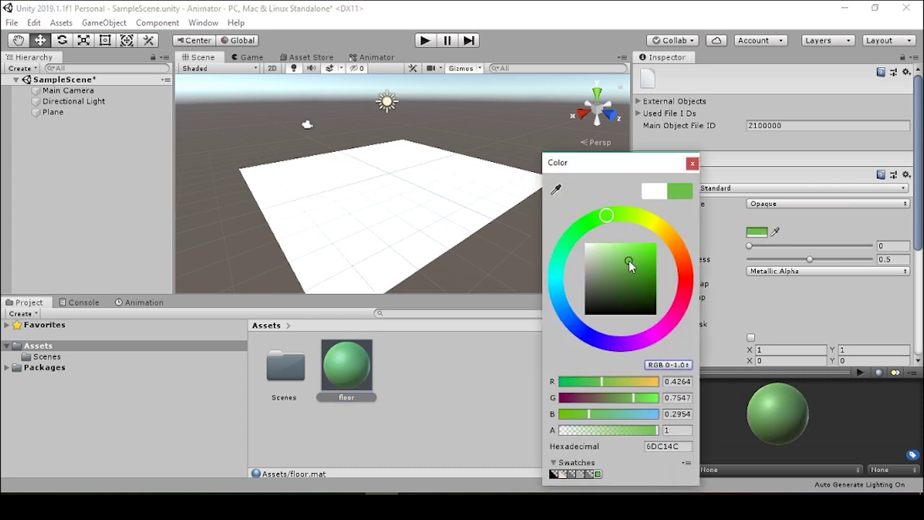
left_click_drag(353, 369, 397, 217)
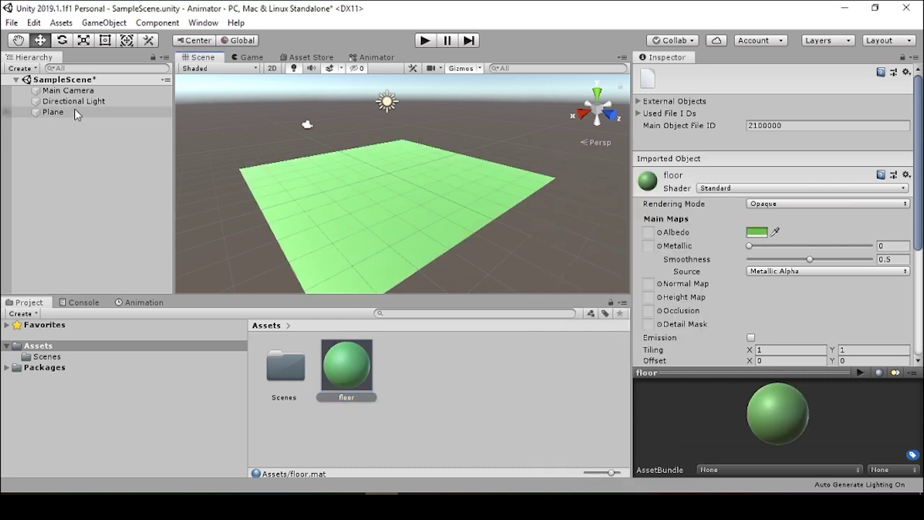
double_click(56, 112)
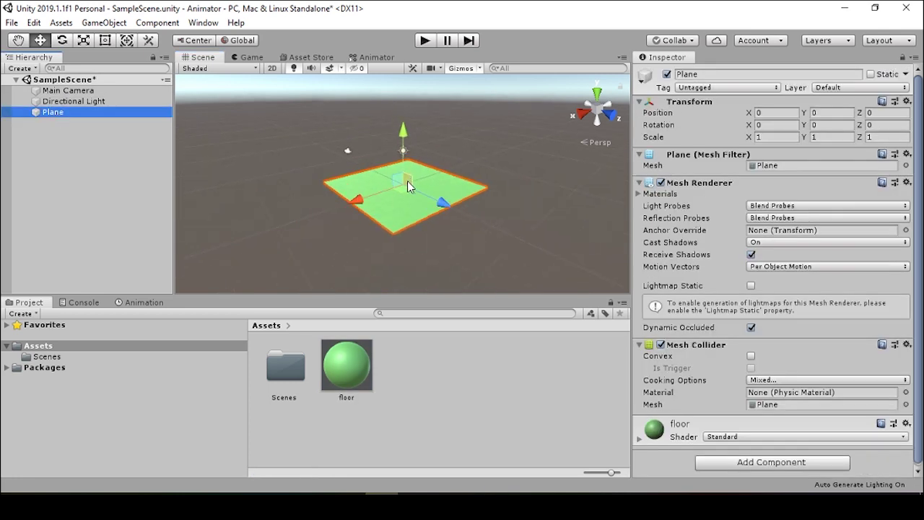
scroll(409, 179, "up", 5)
left_click(352, 117)
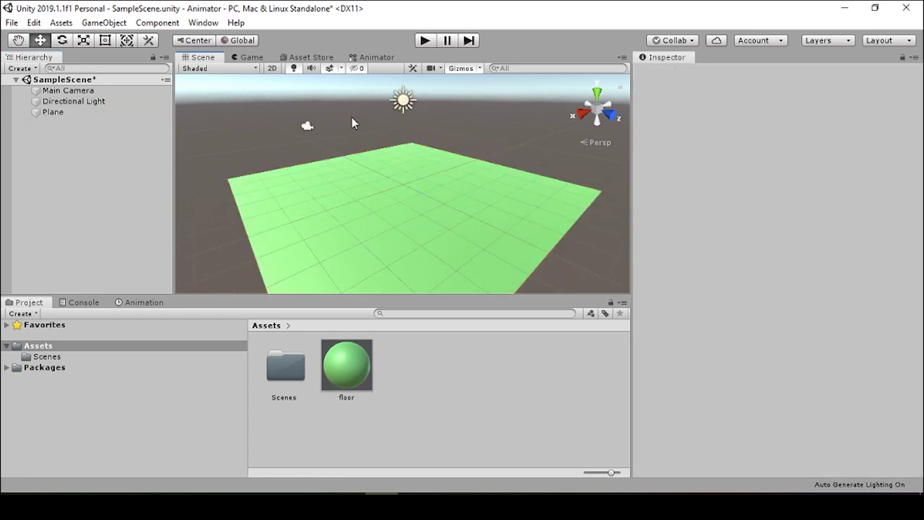
Add a 3D cube to the scene and raise it above the plane to about Y 1.14.
left_click(126, 25)
mouse_move(150, 68)
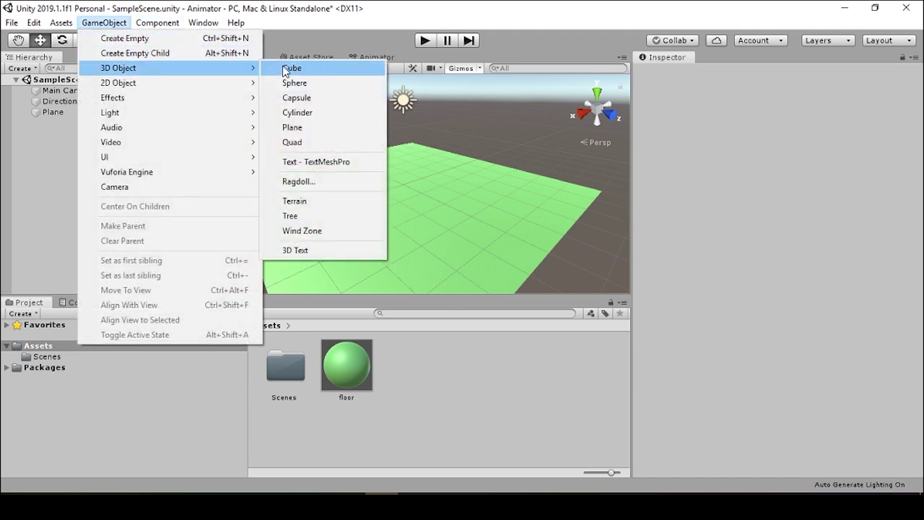
left_click(286, 67)
left_click_drag(401, 114, 401, 106)
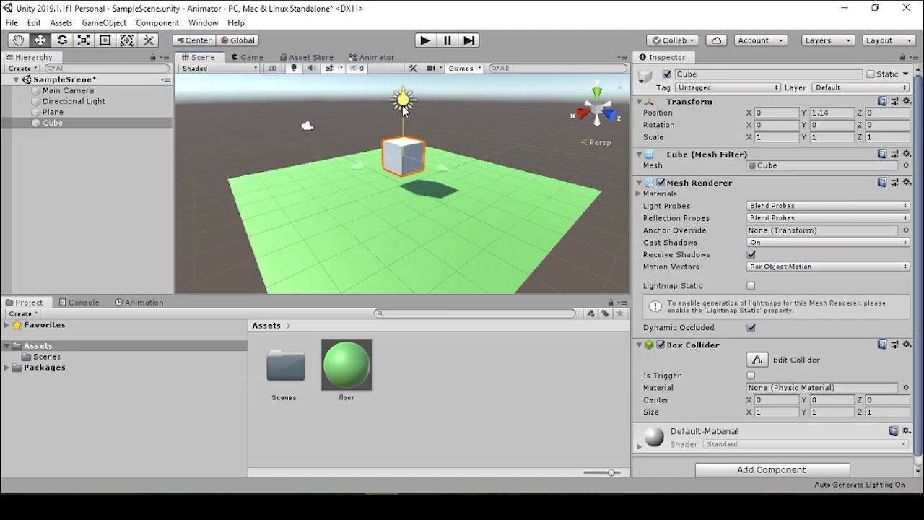
left_click(493, 113)
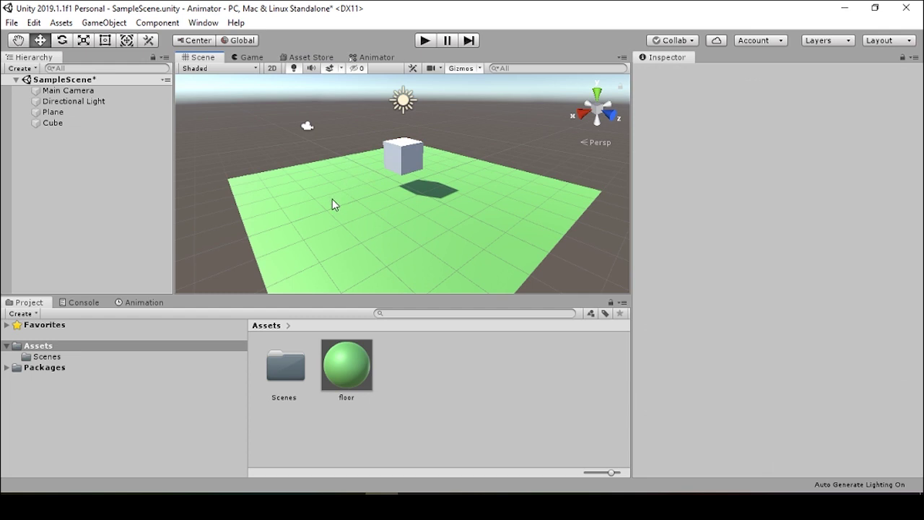
Check the colliders on the cube and the plane, and add a Rigidbody component to the cube.
left_click(78, 124)
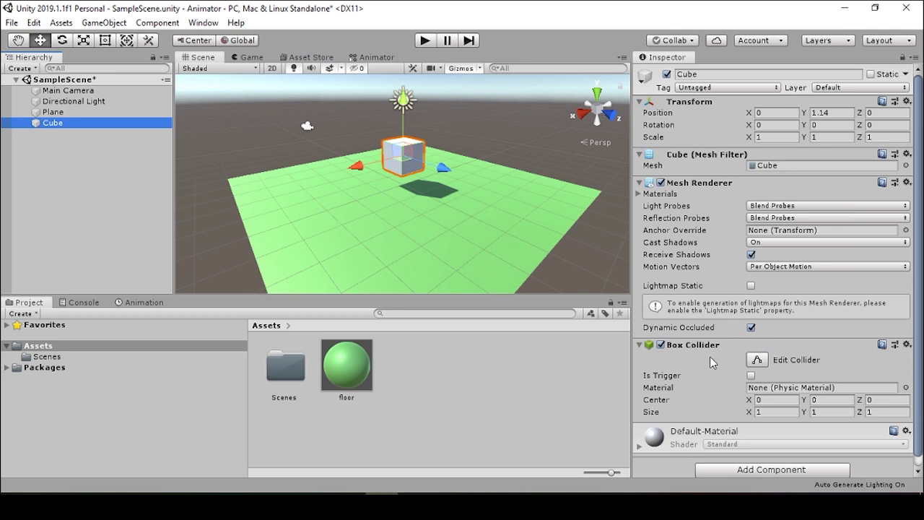
left_click(45, 112)
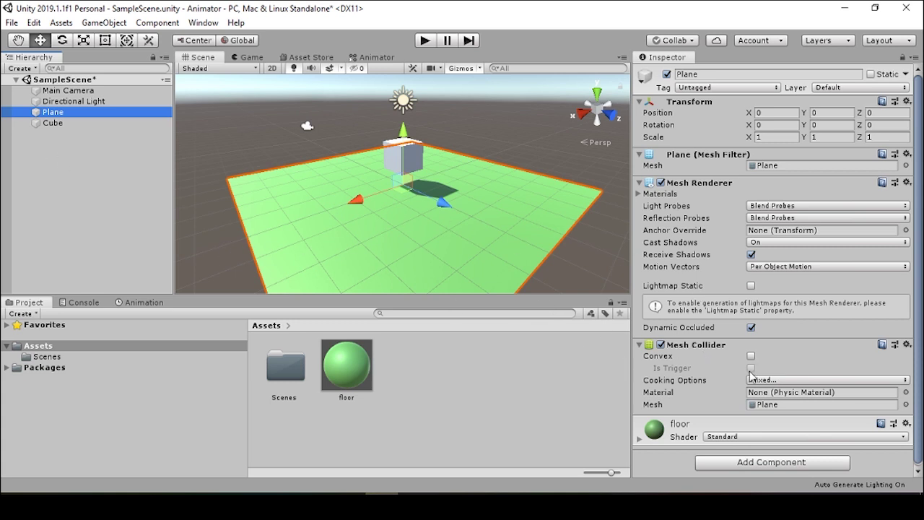
key("Down")
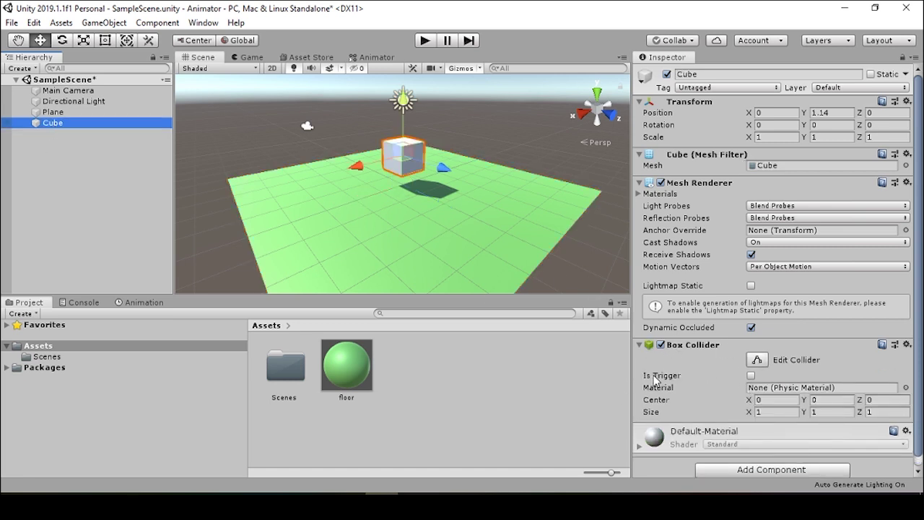
left_click(770, 470)
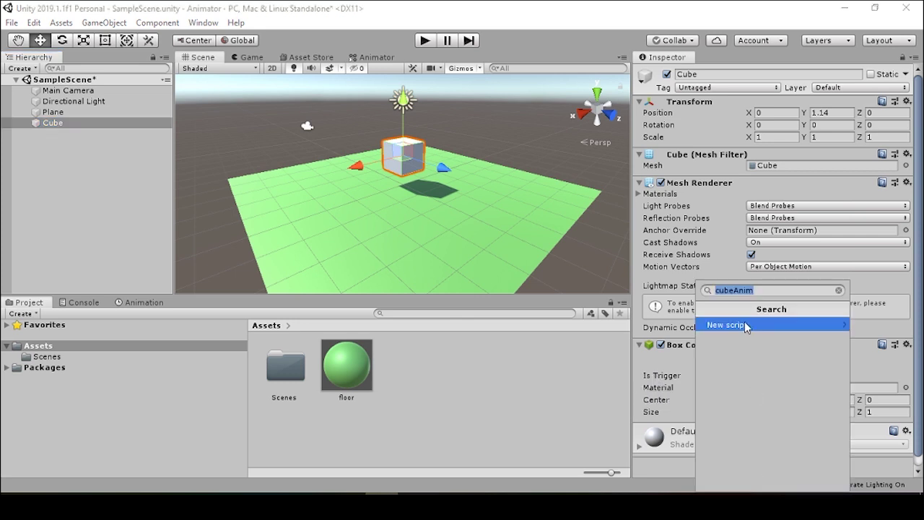
type("rigi")
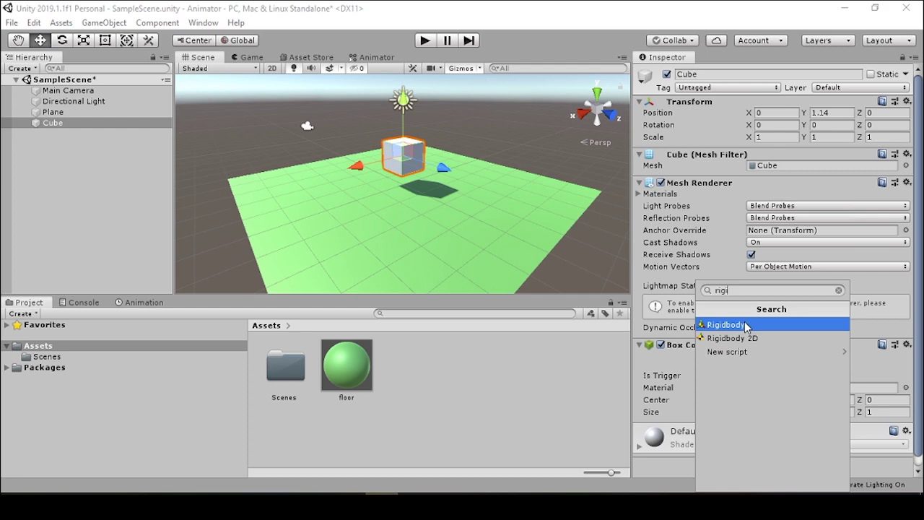
left_click(746, 326)
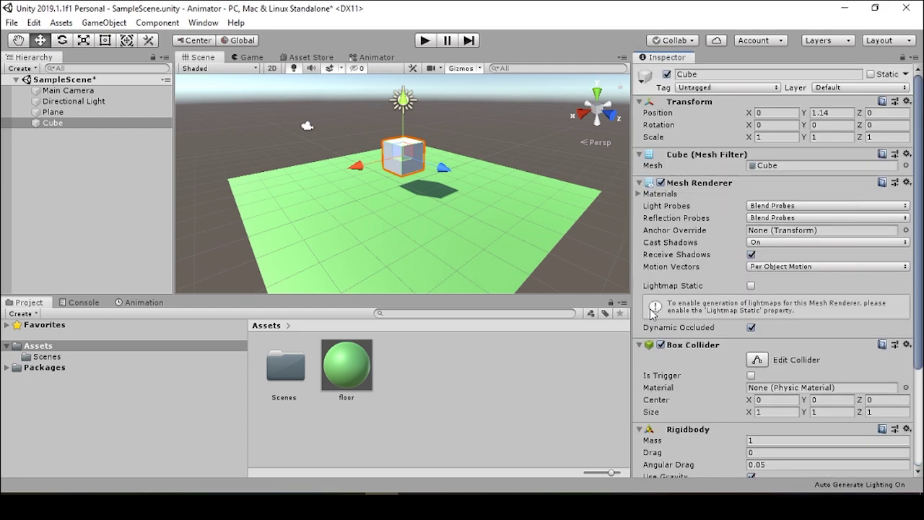
Run the scene to test the cube falling onto the plane, and stop play mode.
left_click(426, 41)
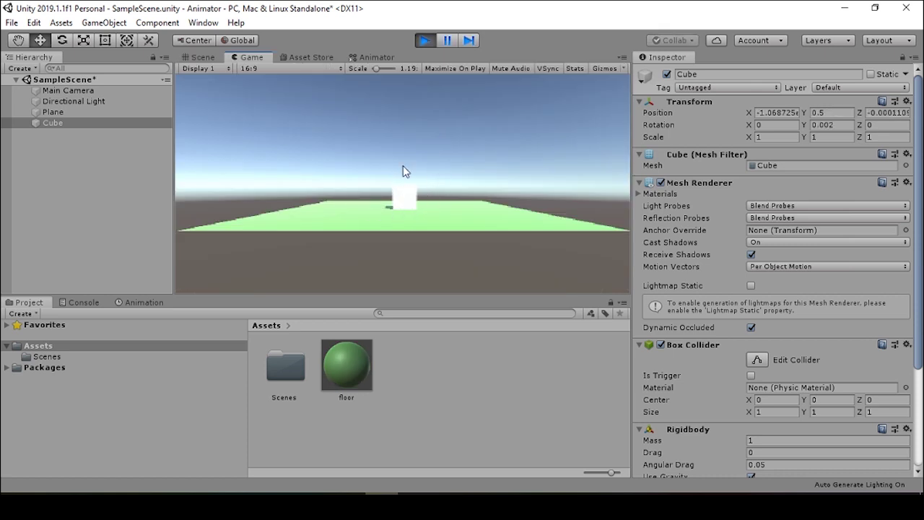
left_click(424, 42)
scroll(371, 198, "down", 3)
scroll(368, 201, "up", 2)
scroll(367, 201, "down", 2)
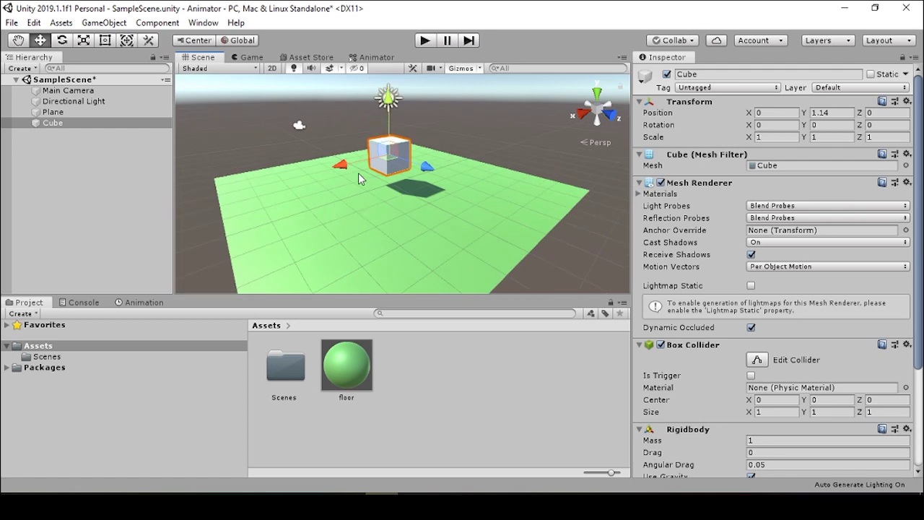
left_click(425, 41)
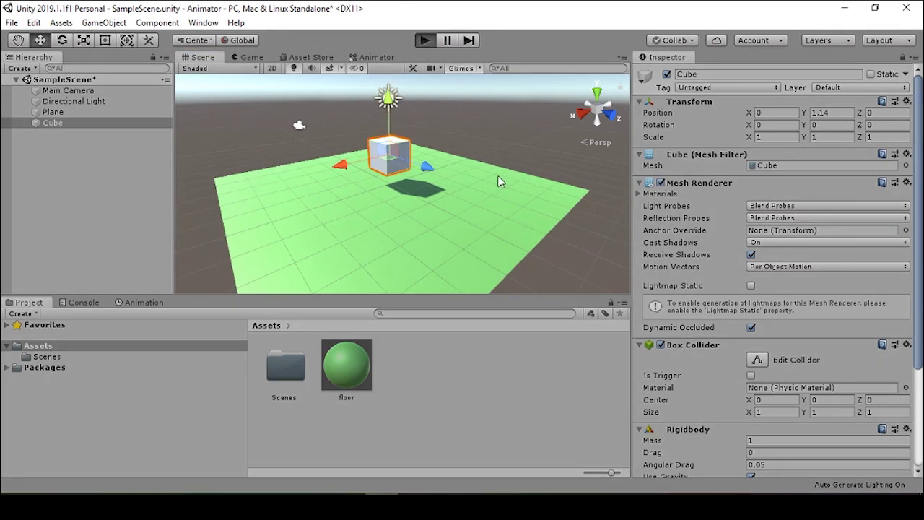
left_click(424, 41)
Align the Main Camera with an angled Scene view looking down at the cube and plane.
left_click(76, 91)
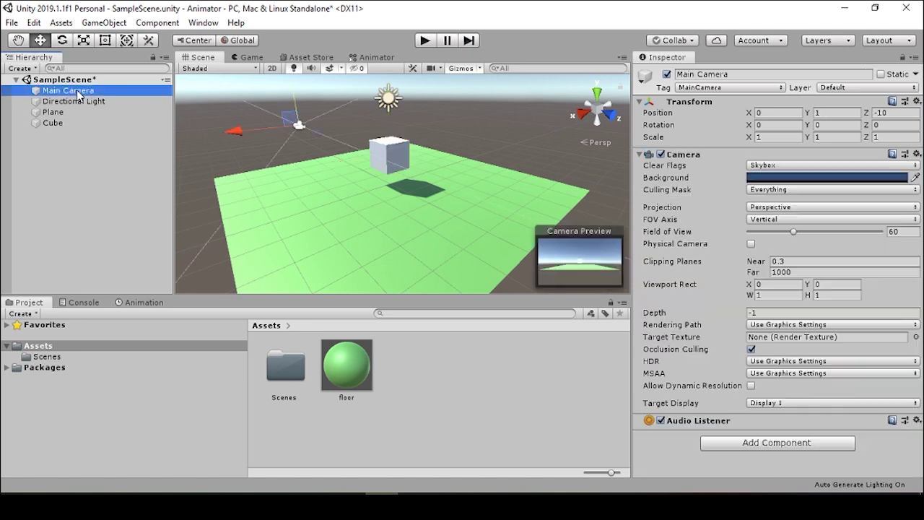
scroll(383, 187, "up", 2)
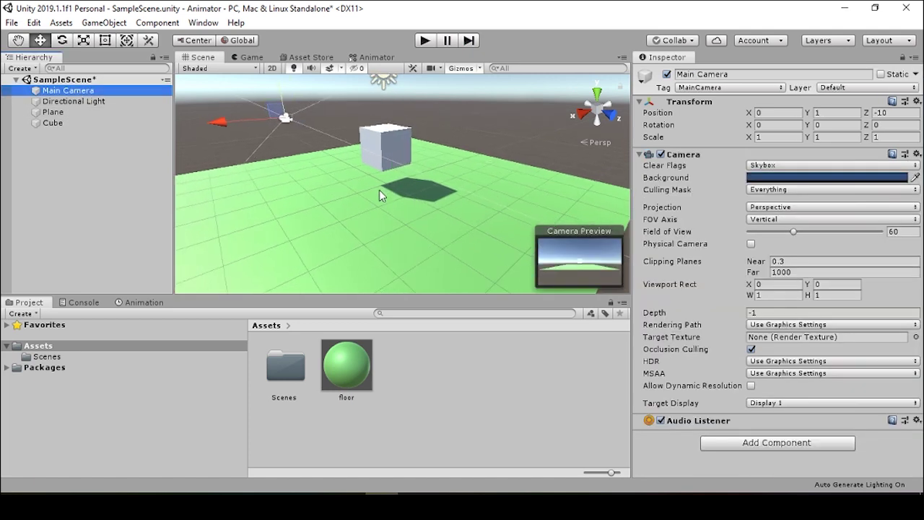
middle_click_drag(379, 189, 401, 195)
left_click_drag(401, 195, 470, 171, "alt")
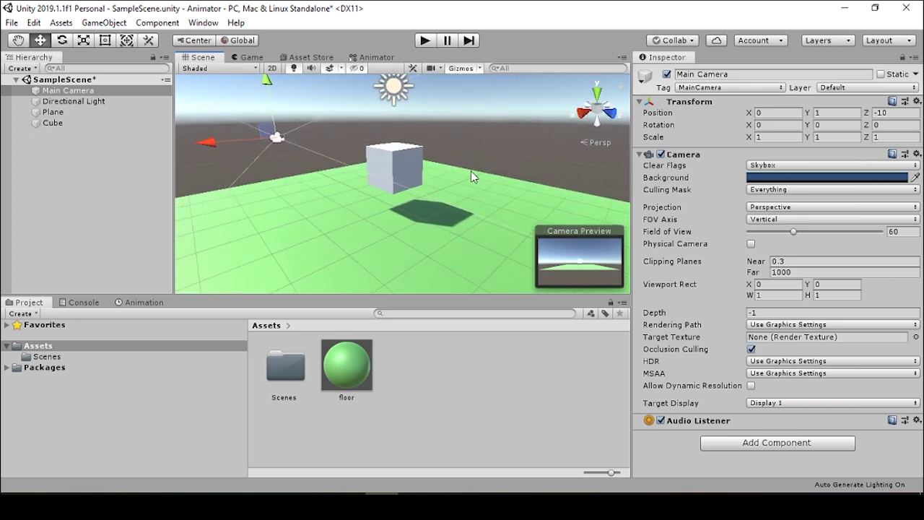
key("ctrl+shift+f")
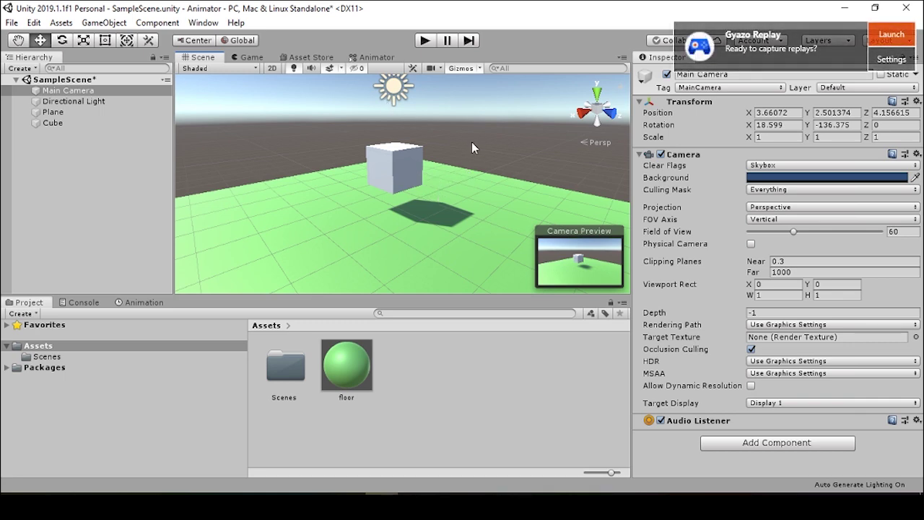
Play-test the scene from the new camera angle with the Game view scale at 1x, and stop it.
left_click(425, 41)
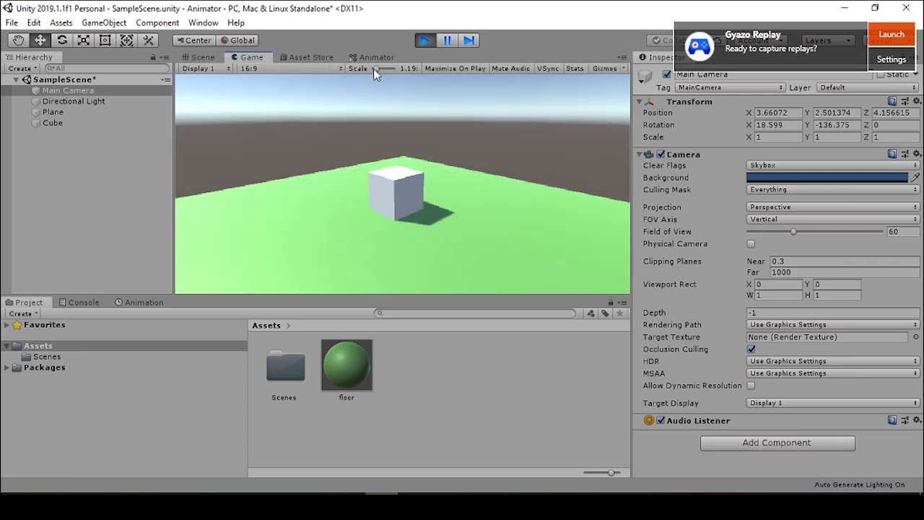
left_click_drag(376, 68, 357, 70)
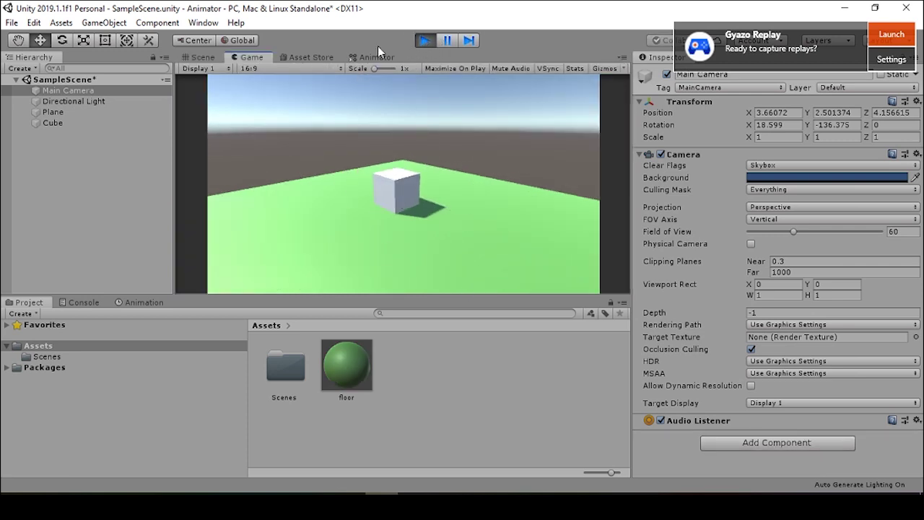
left_click(424, 42)
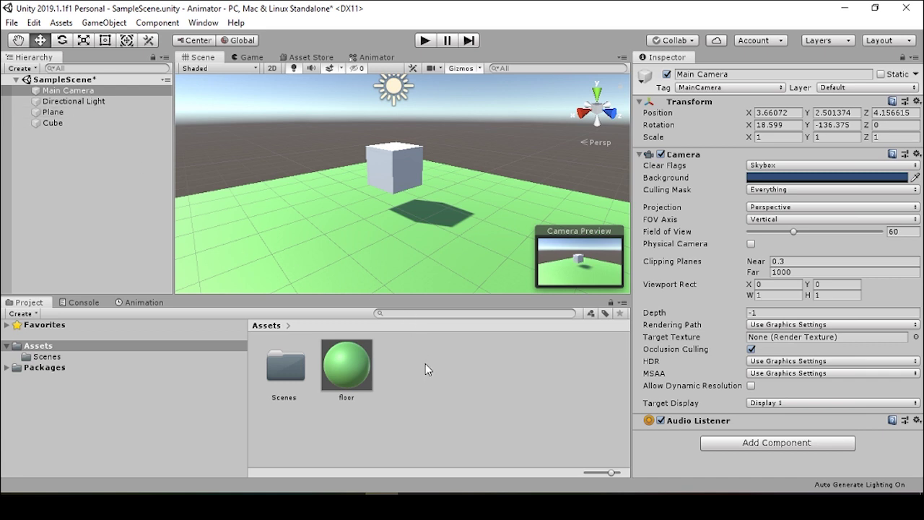
Add an Animator component to the cube and check which runtime animator controllers are available for it.
left_click(68, 123)
scroll(773, 412, "down", 5)
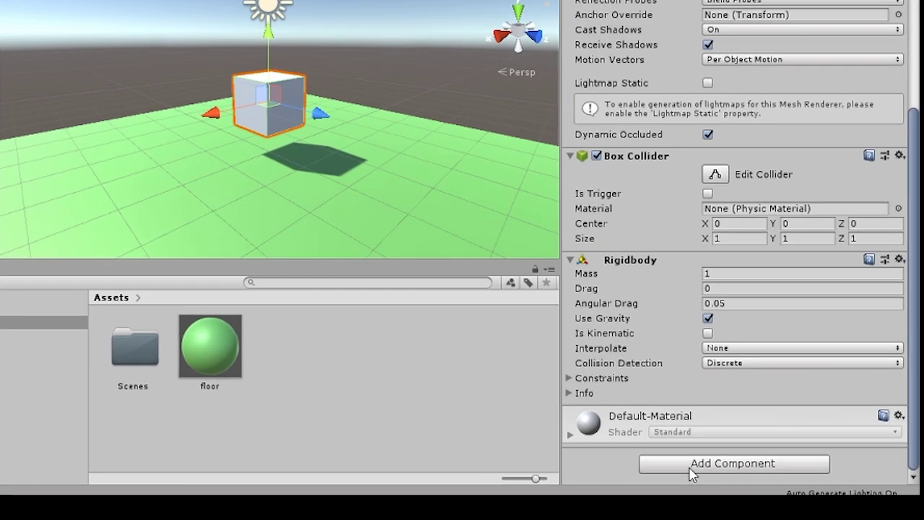
left_click(690, 465)
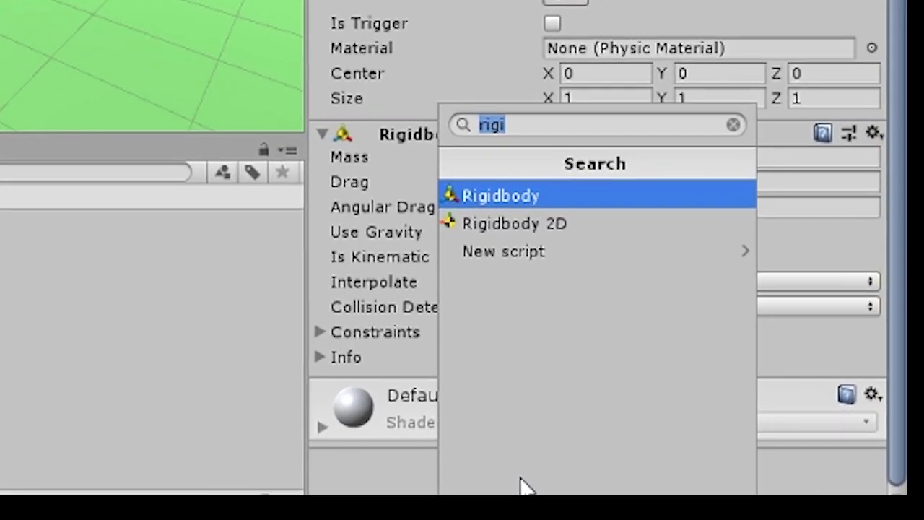
type("Anim")
key("Down")
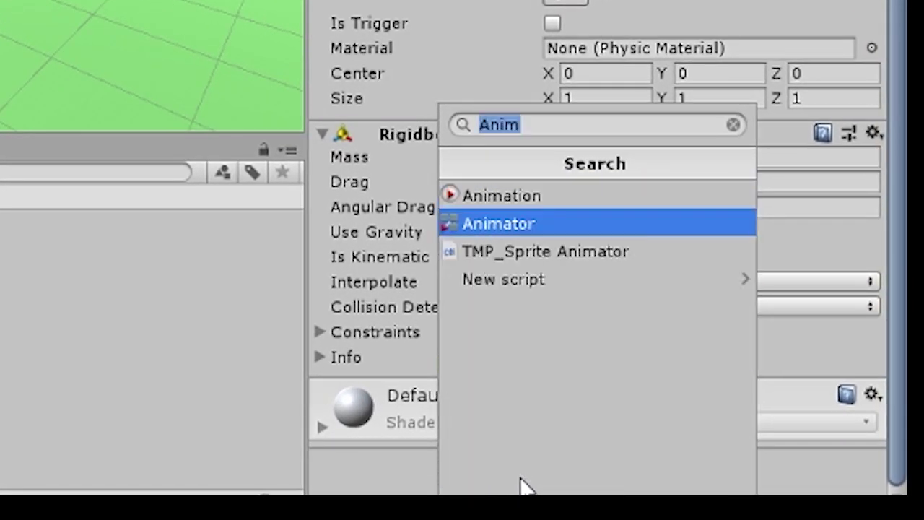
key("Return")
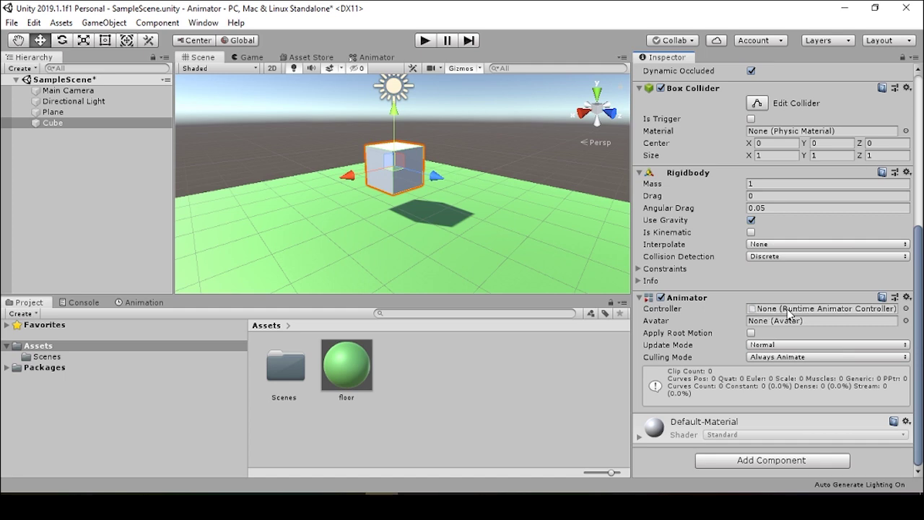
left_click(907, 309)
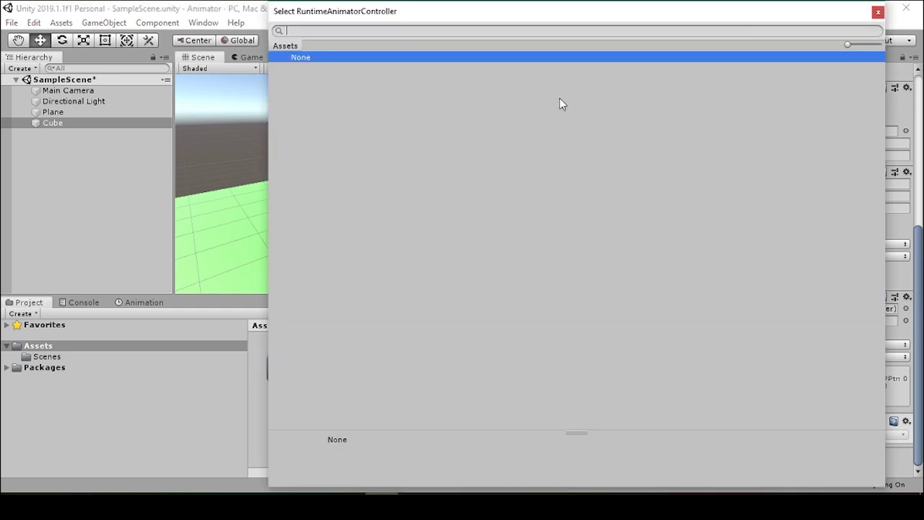
left_click(878, 12)
Close the controller selector and create an Animator Controller named CubeAC in the Assets folder.
left_click(485, 402)
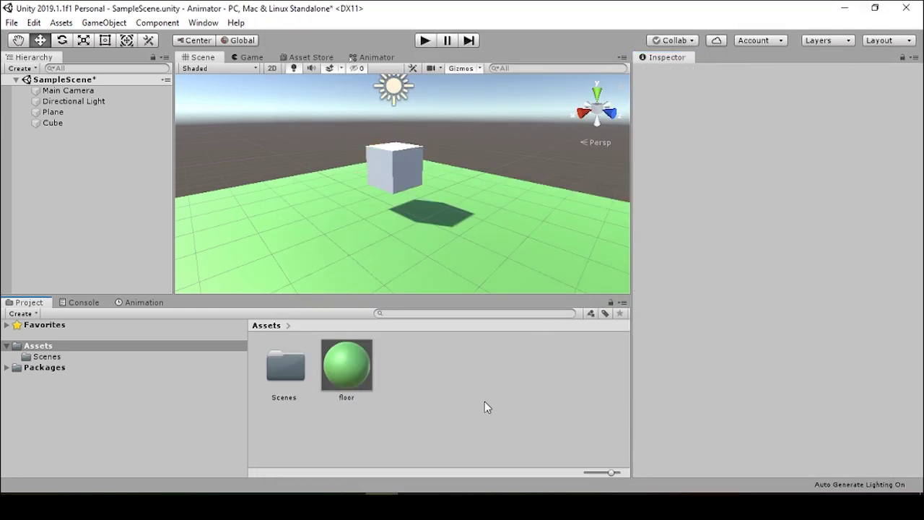
right_click(484, 400)
mouse_move(535, 90)
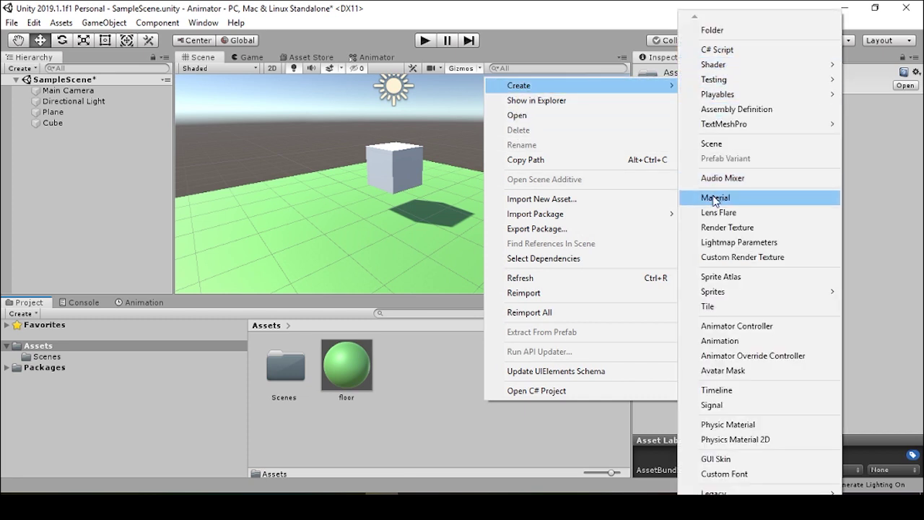
left_click(737, 326)
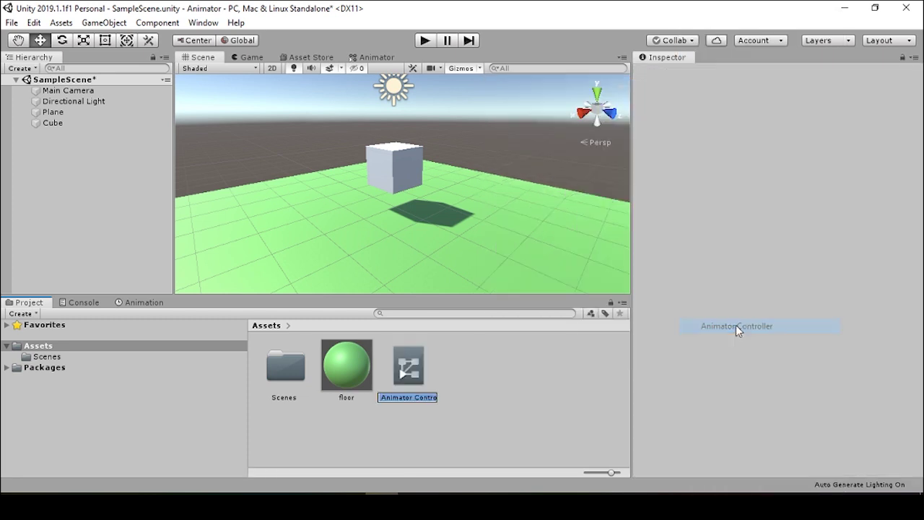
type("CubeAC")
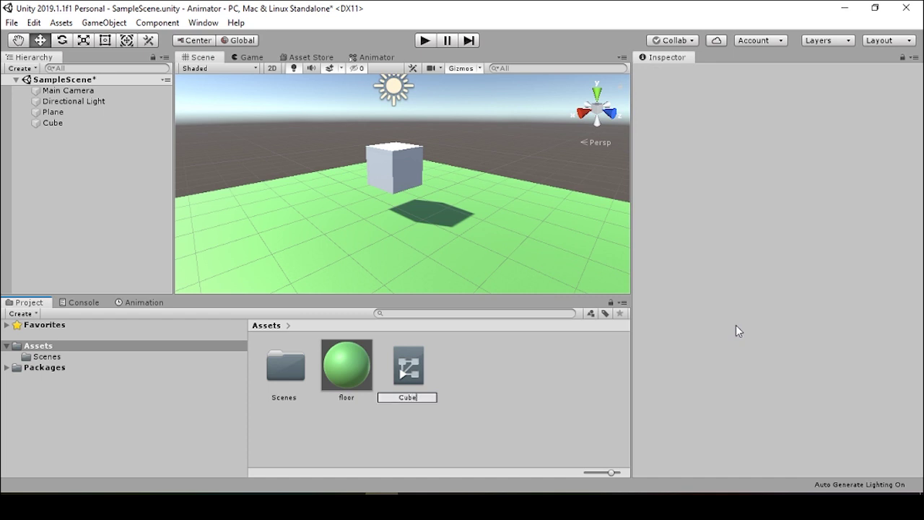
key("Return")
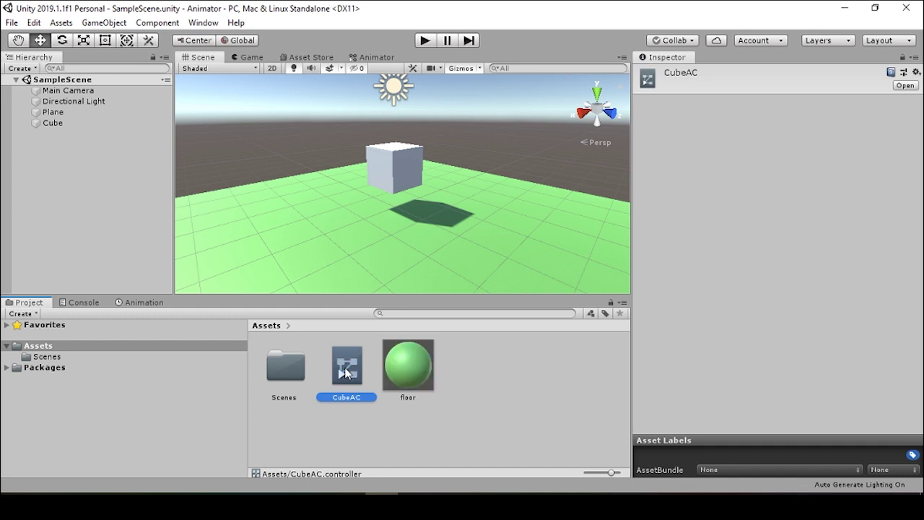
Open the CubeAC controller's state graph and examine its Any State and Entry nodes.
double_click(347, 372)
scroll(476, 180, "down", 3)
scroll(484, 210, "up", 2)
scroll(473, 210, "down", 1)
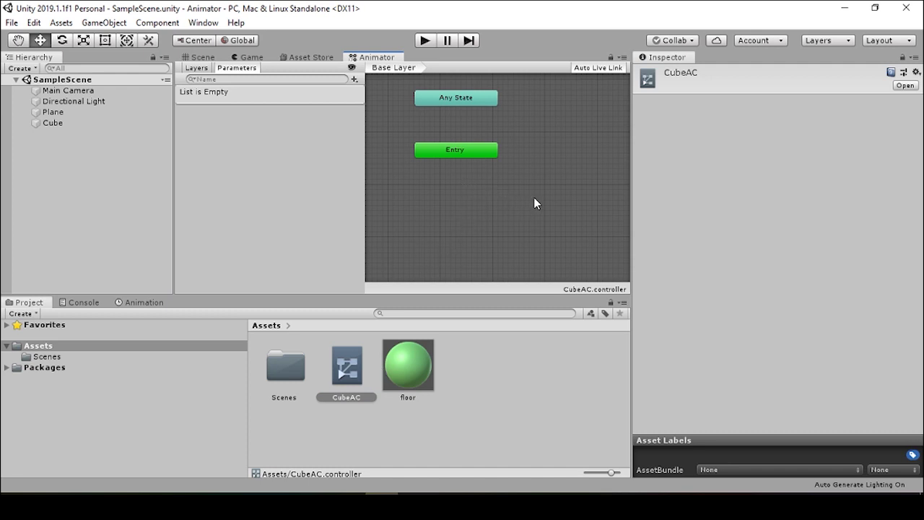
middle_click_drag(529, 186, 520, 222)
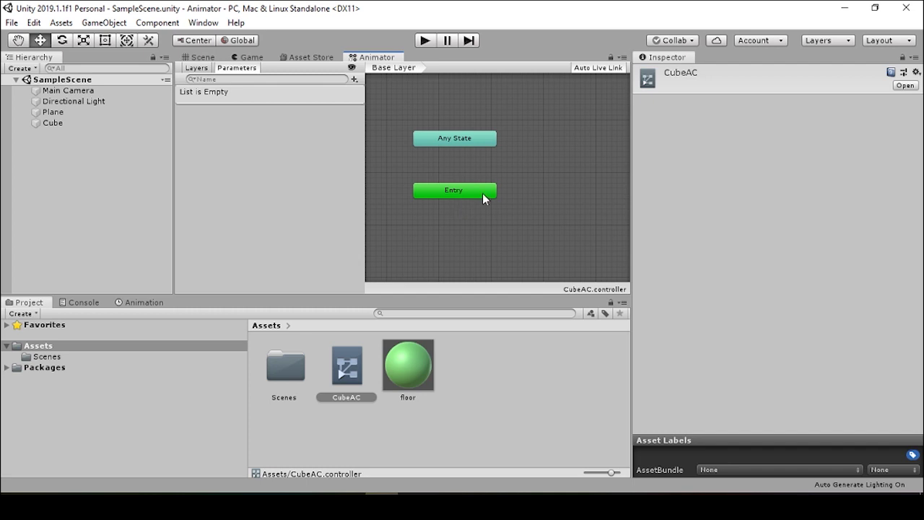
Create an Animation clip named Scale in the Assets folder.
right_click(481, 423)
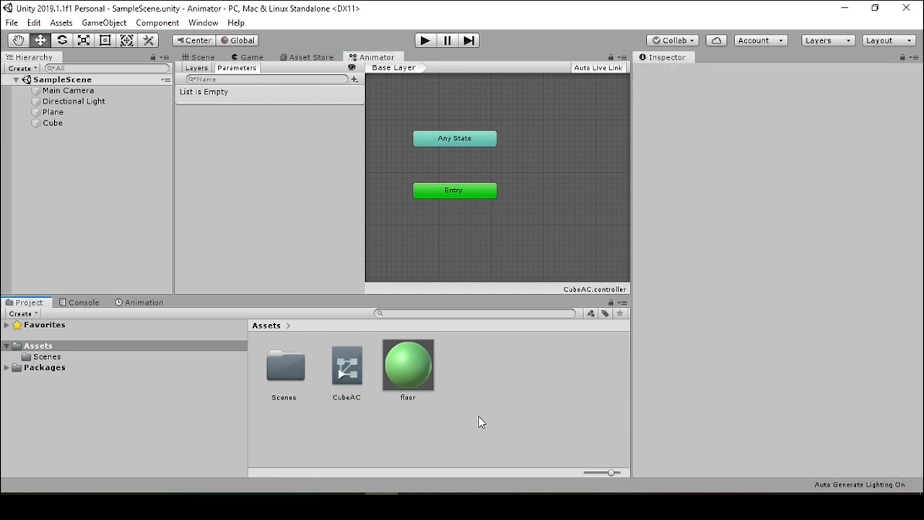
mouse_move(535, 103)
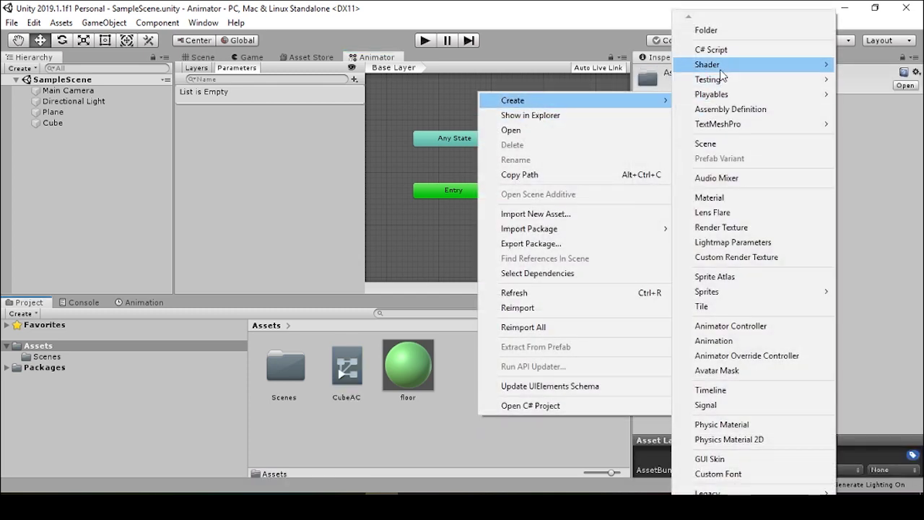
left_click(721, 341)
key("BackSpace")
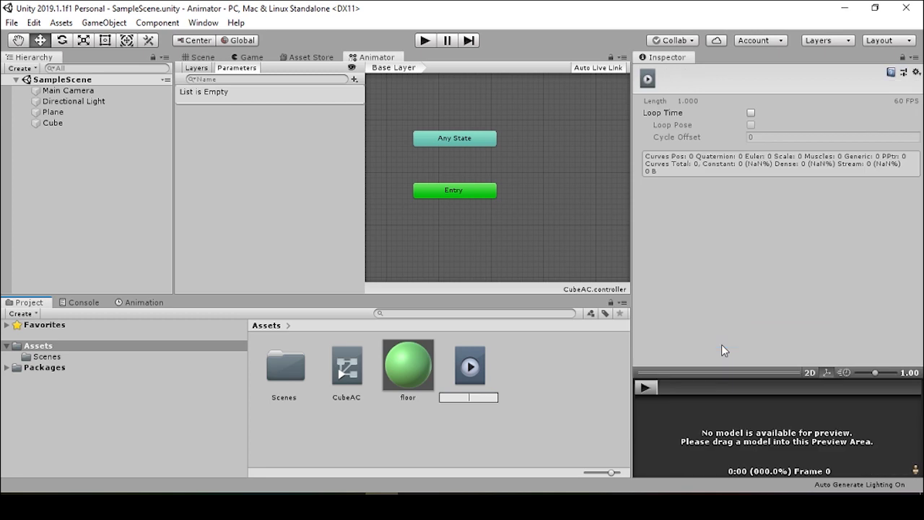
type("Scale")
key("Return")
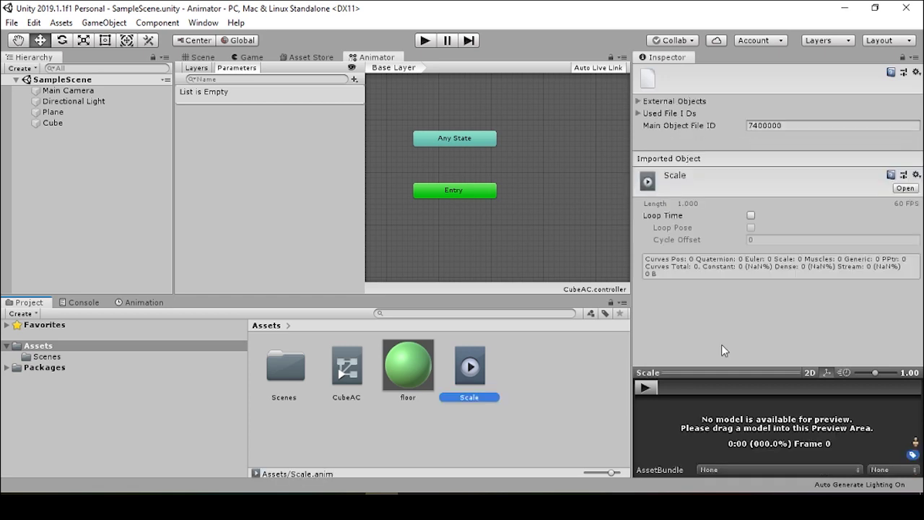
Open the Scale clip in the Animation window and check where the animation windows are accessed.
double_click(468, 371)
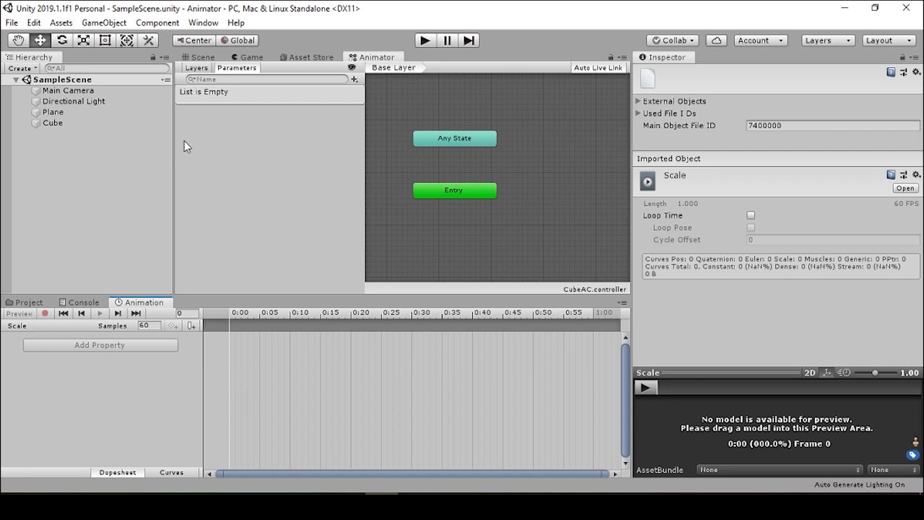
left_click(205, 24)
mouse_move(236, 201)
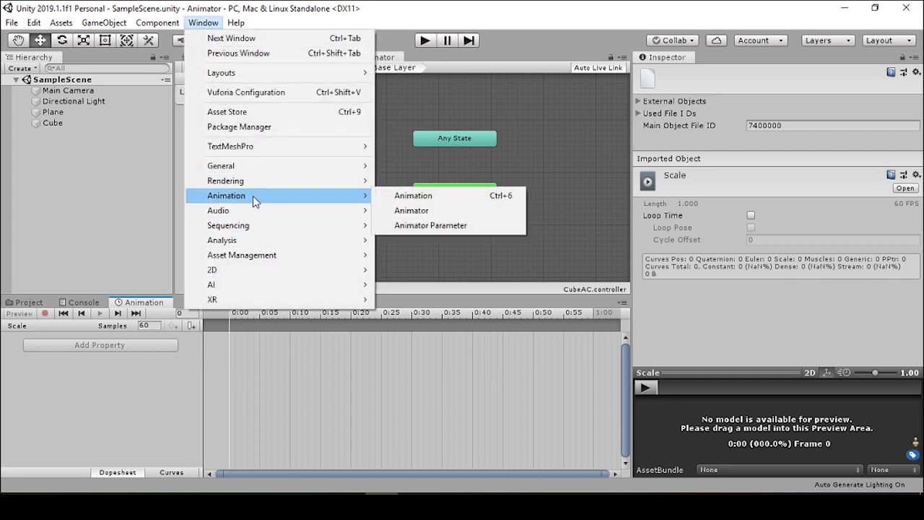
left_click(420, 198)
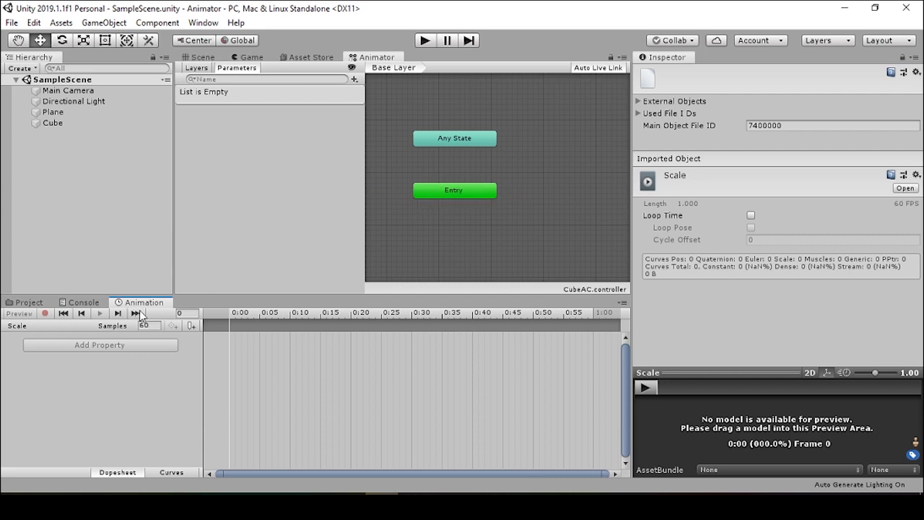
left_click(203, 23)
mouse_move(267, 195)
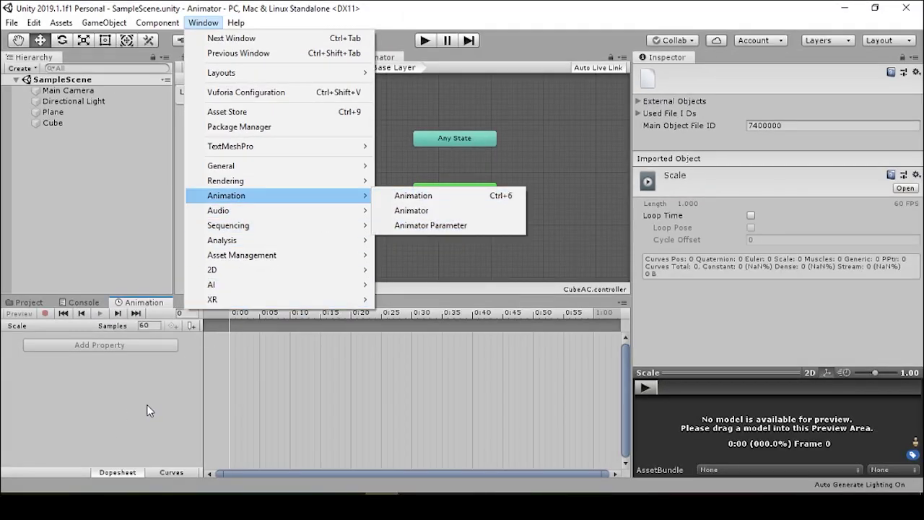
left_click(112, 387)
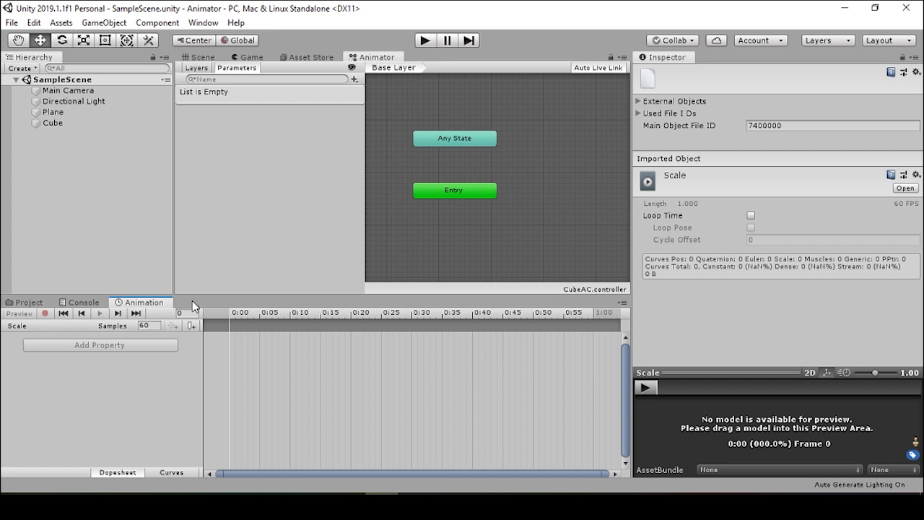
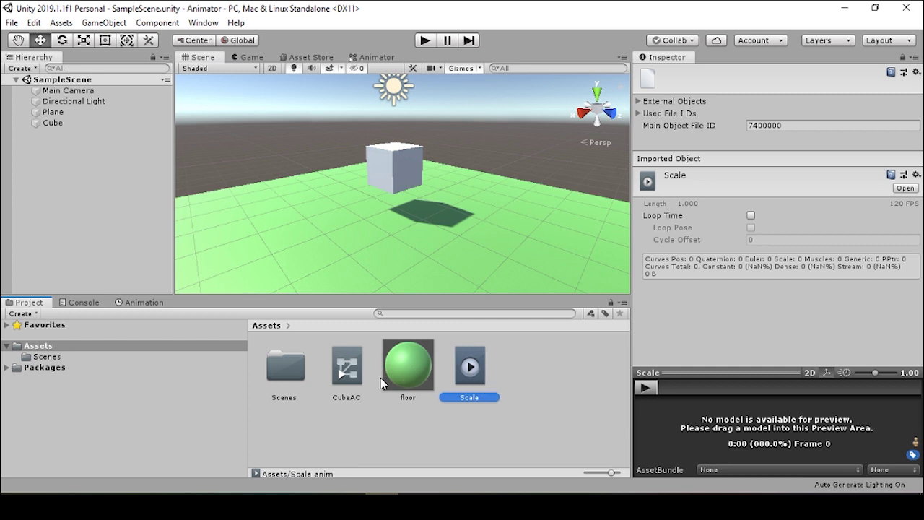
Add the Scale clip as a state in the CubeAC controller's state graph, below and beside the Entry node.
double_click(349, 365)
left_click_drag(462, 372, 507, 242)
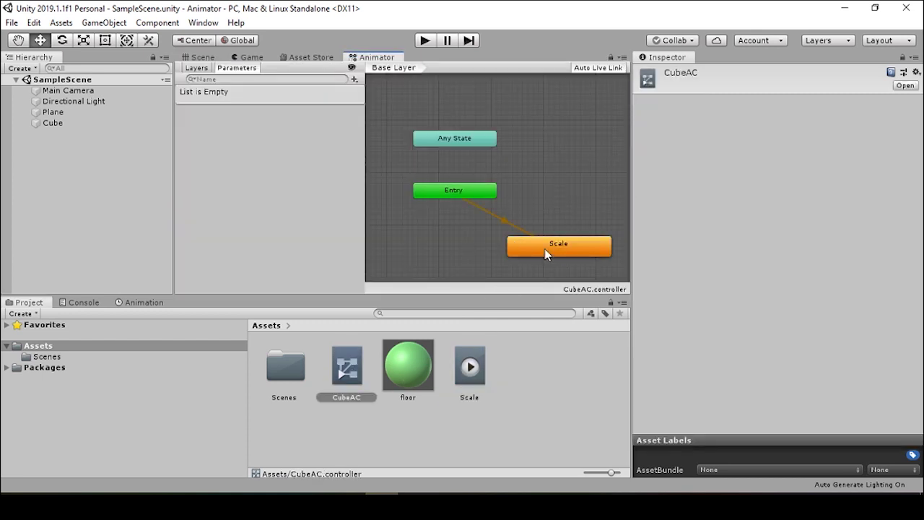
Assign CubeAC as the Controller of the cube's Animator component.
left_click(60, 123)
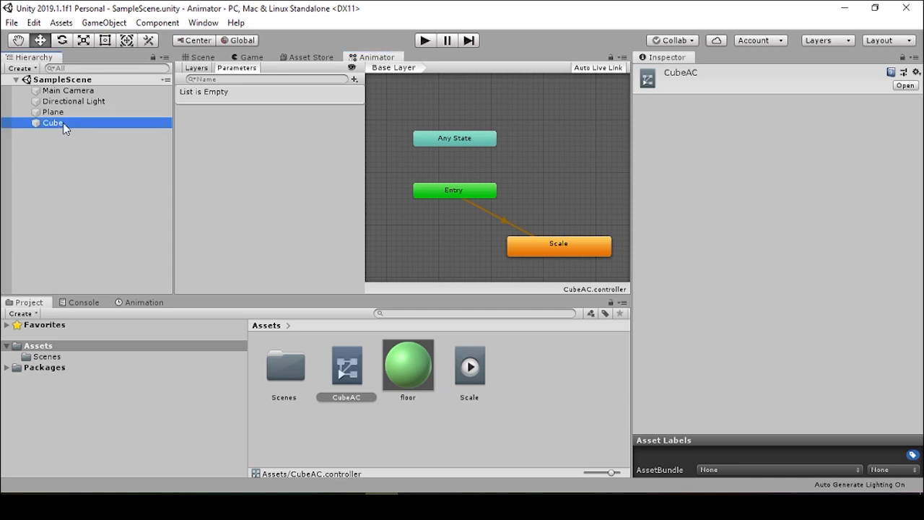
left_click_drag(345, 367, 760, 282)
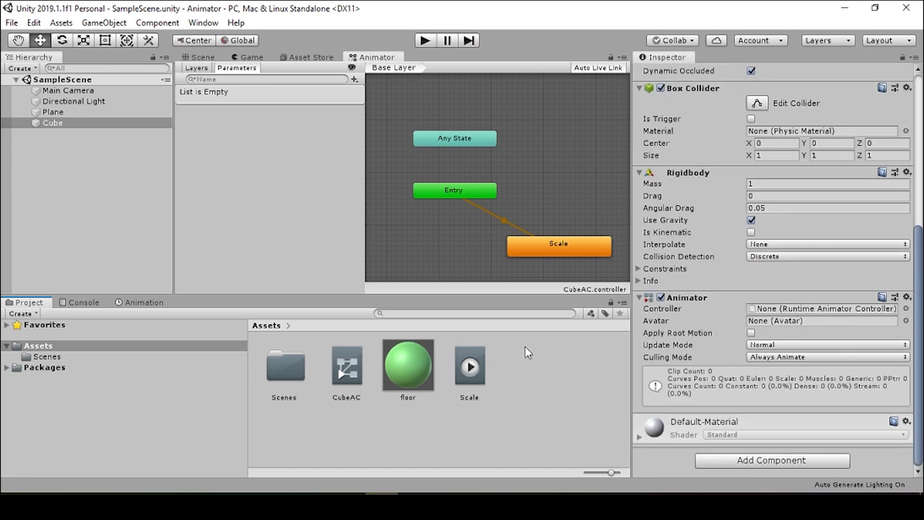
left_click_drag(361, 369, 810, 312)
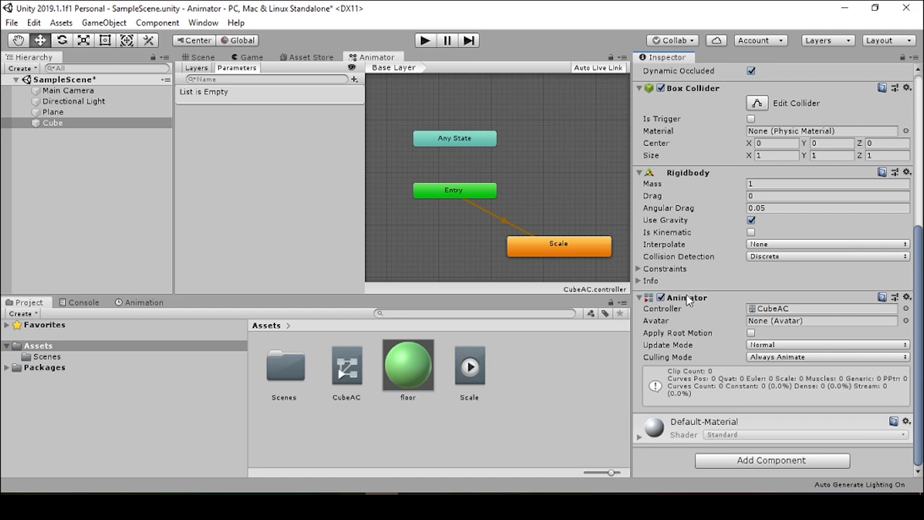
scroll(702, 210, "up", 5)
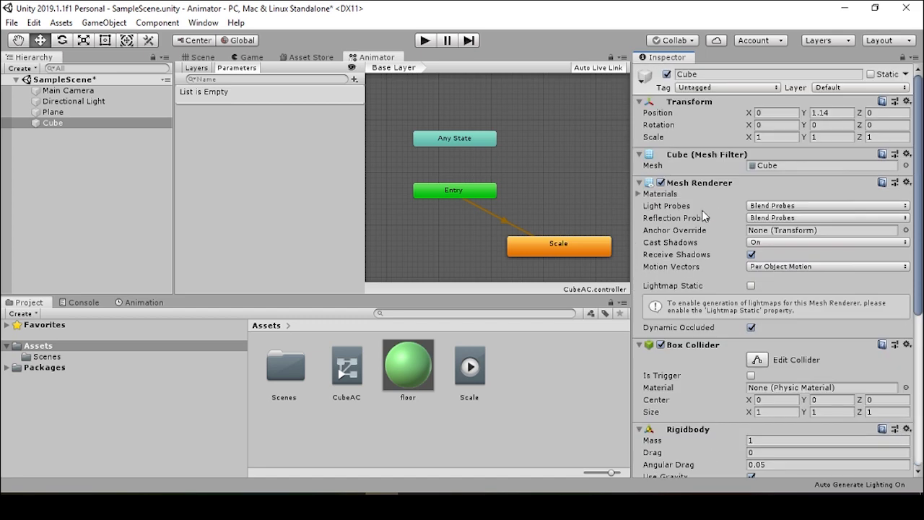
scroll(701, 210, "down", 5)
scroll(464, 243, "up", 1)
scroll(464, 243, "down", 2)
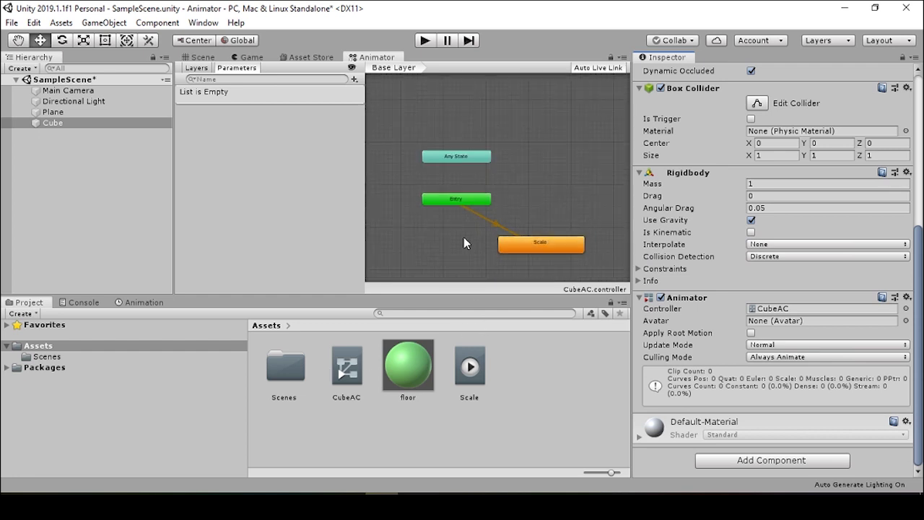
middle_click_drag(482, 242, 466, 240)
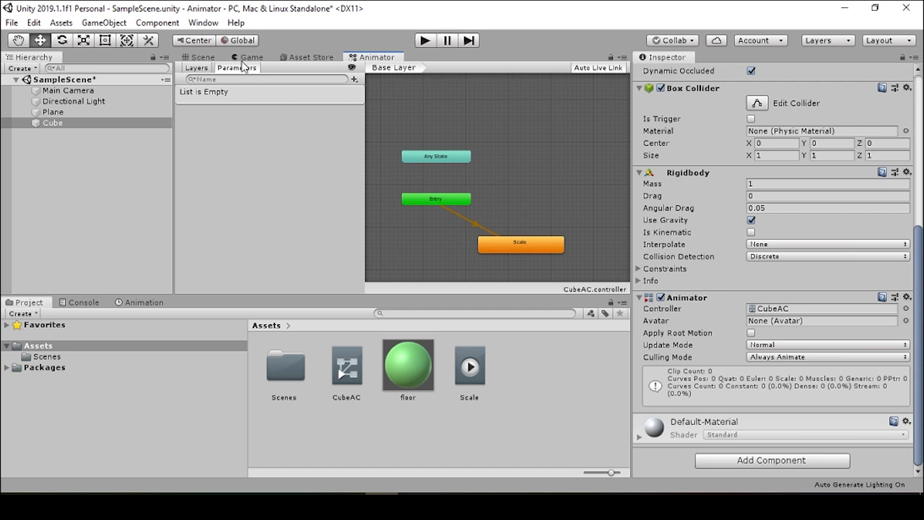
Open the Scale clip and enable Loop Time for it.
left_click(470, 370)
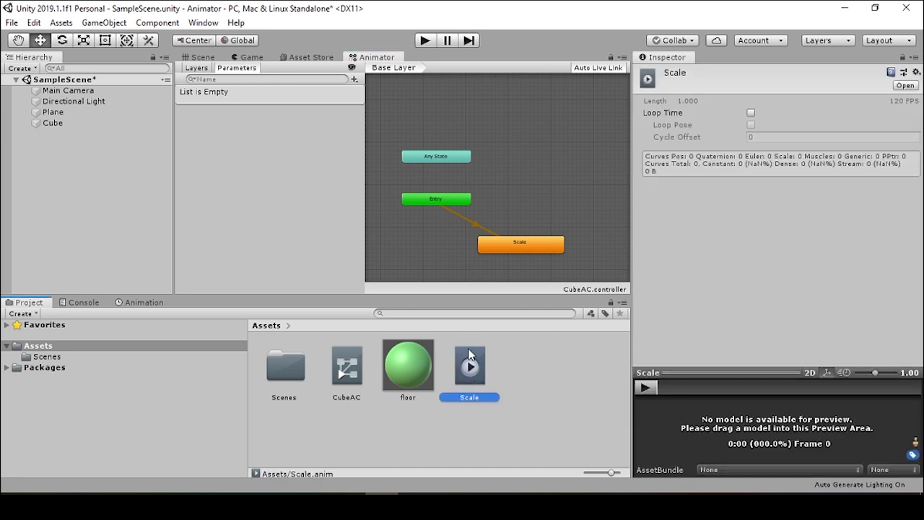
double_click(477, 374)
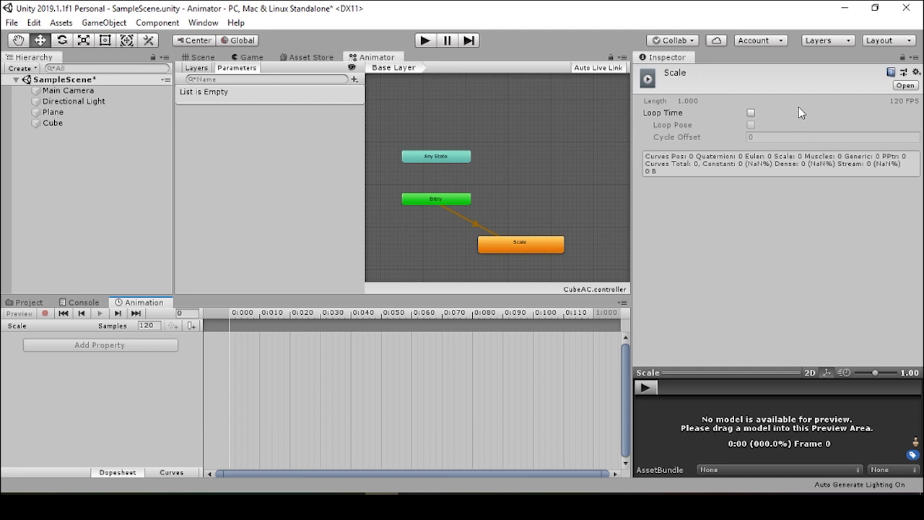
left_click(750, 113)
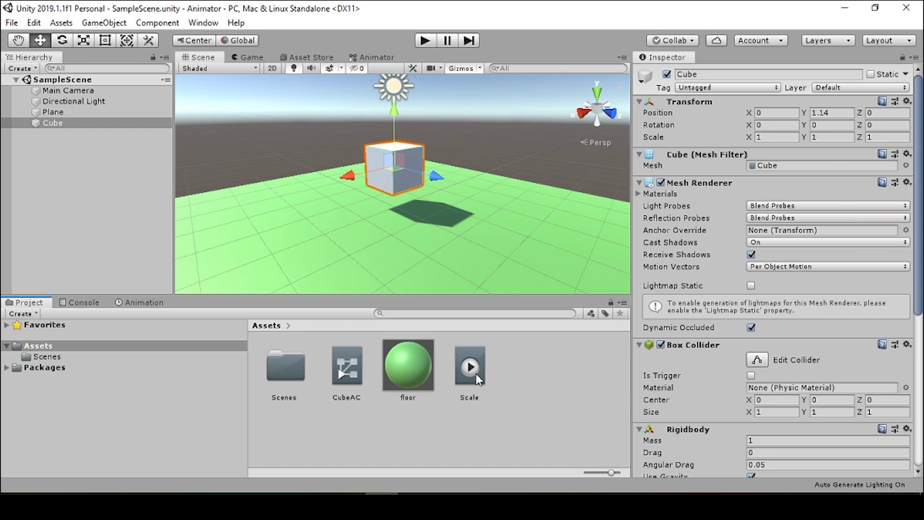
Apply the Scale clip to the cube and play its preview in the Animation window.
left_click_drag(475, 373, 85, 125)
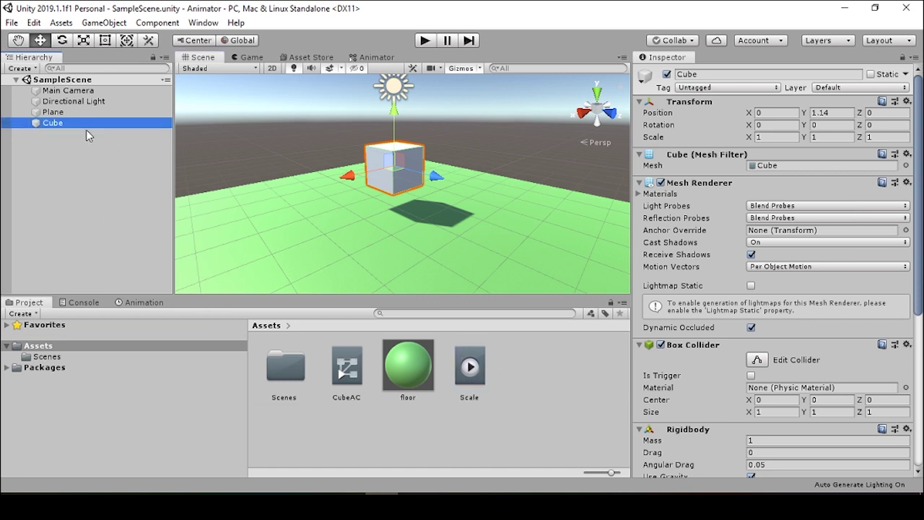
left_click(134, 304)
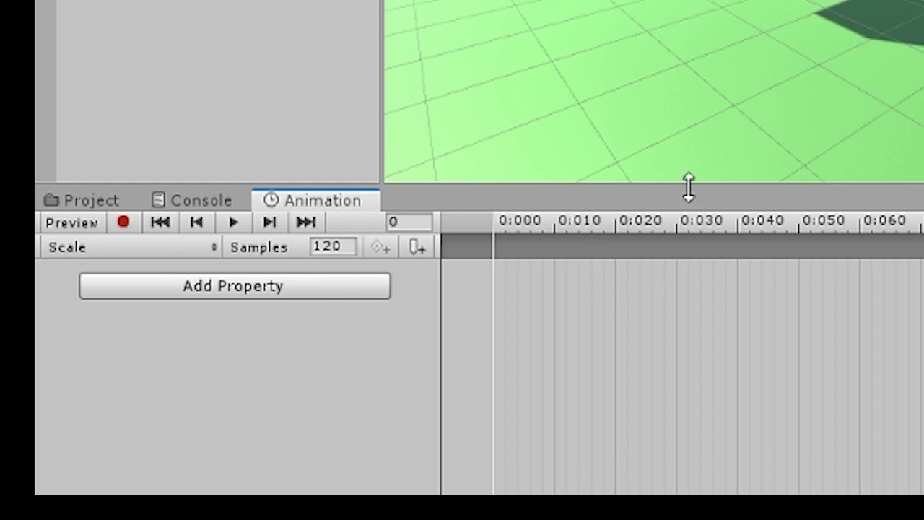
left_click(235, 222)
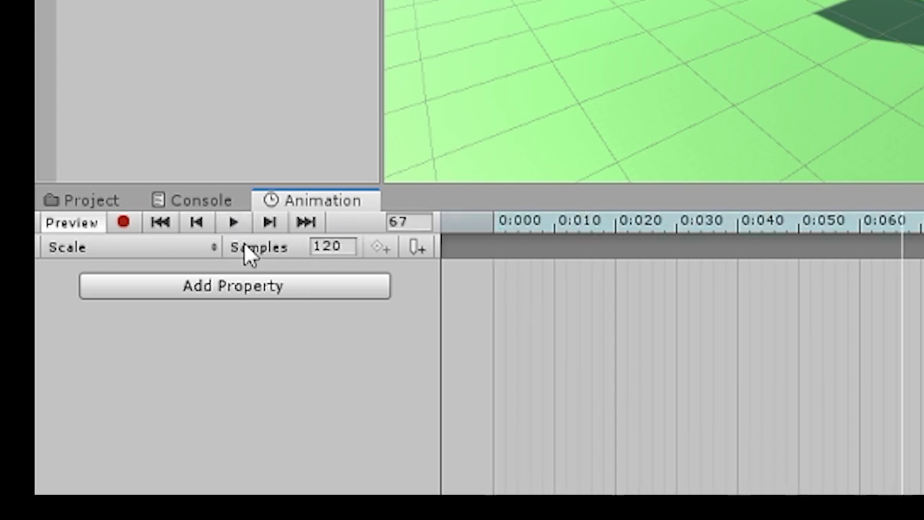
Add the cube's Transform Scale property to the Scale clip and move the playhead to frame 65.
left_click(283, 287)
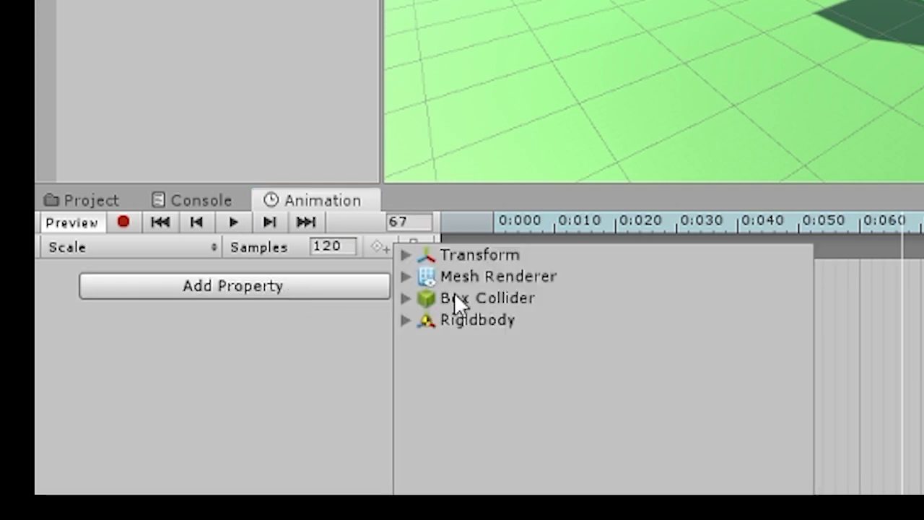
left_click(405, 254)
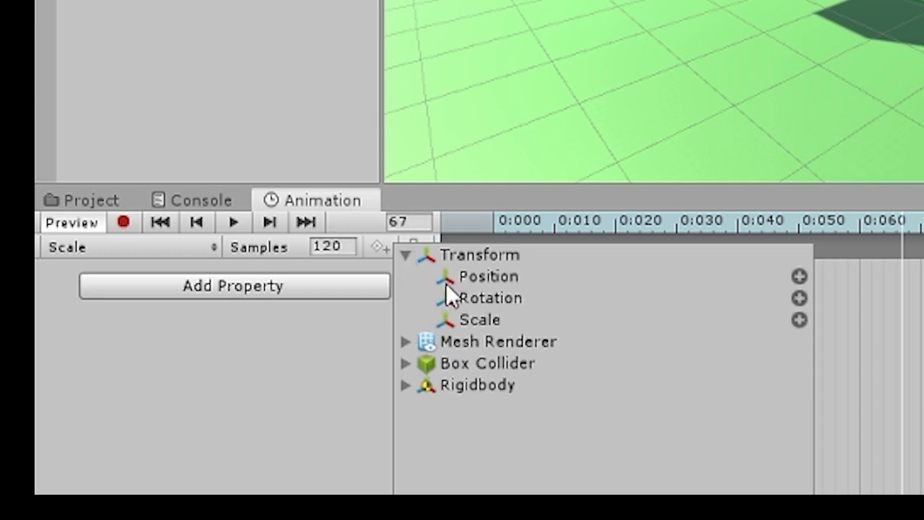
left_click(483, 318)
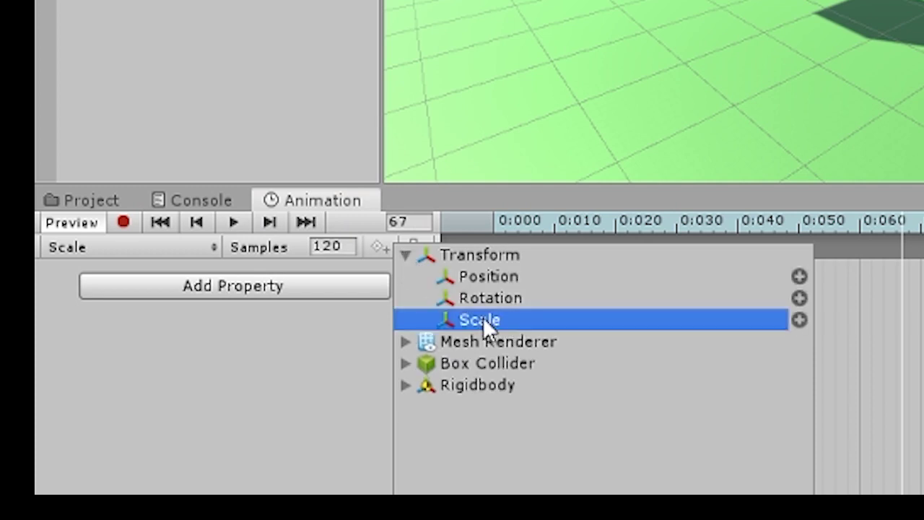
left_click(799, 320)
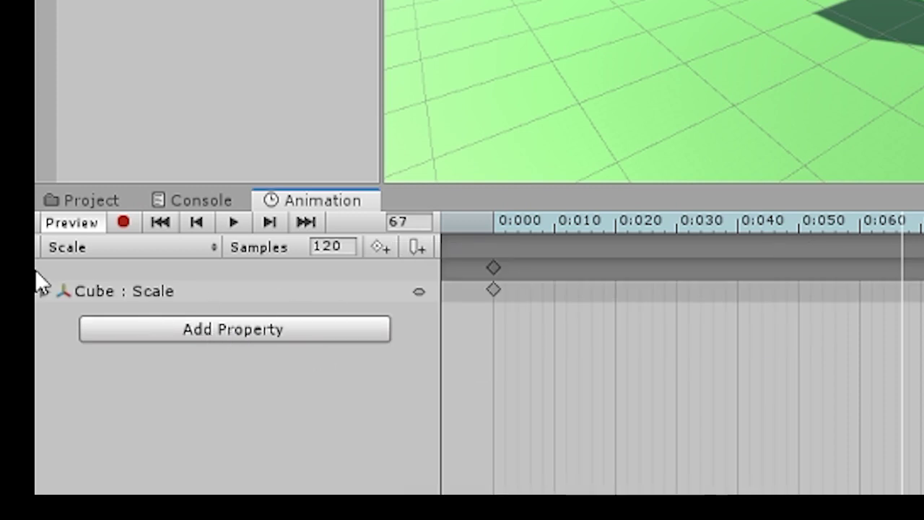
left_click_drag(852, 216, 895, 245)
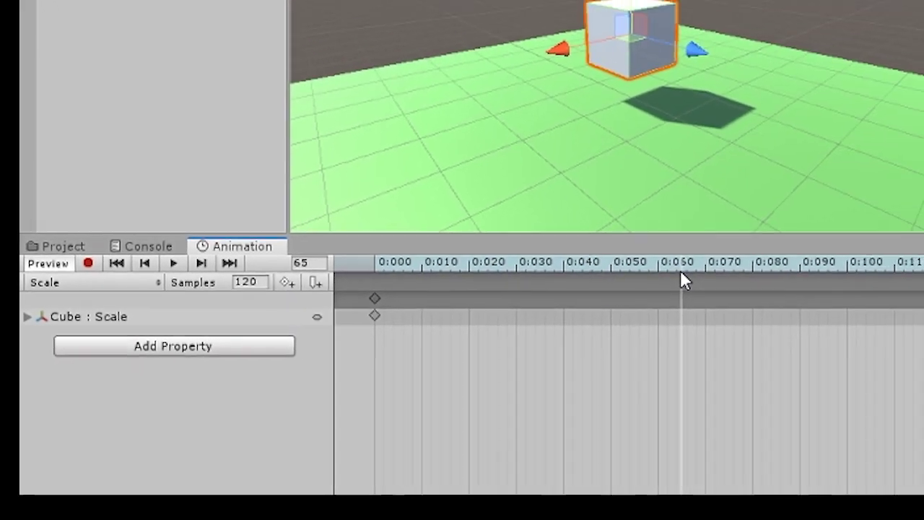
Record a keyframe at frame 62 of the Scale clip with the cube's scale at 1.1 on X, Y and Z, and preview the clip.
left_click_drag(680, 271, 670, 275)
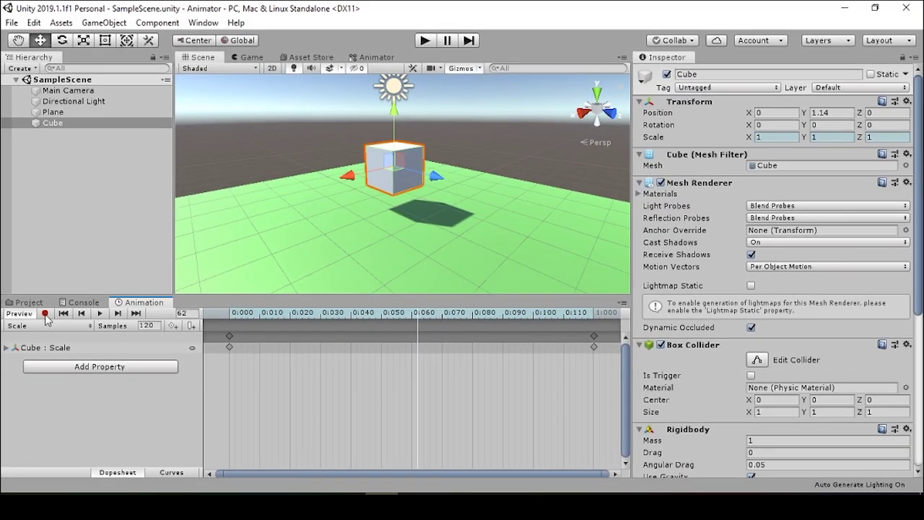
left_click(45, 314)
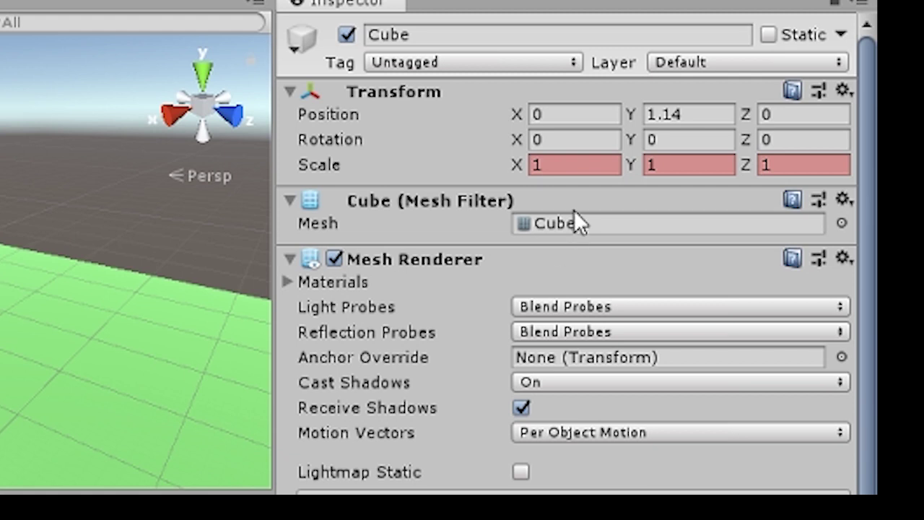
left_click(557, 171)
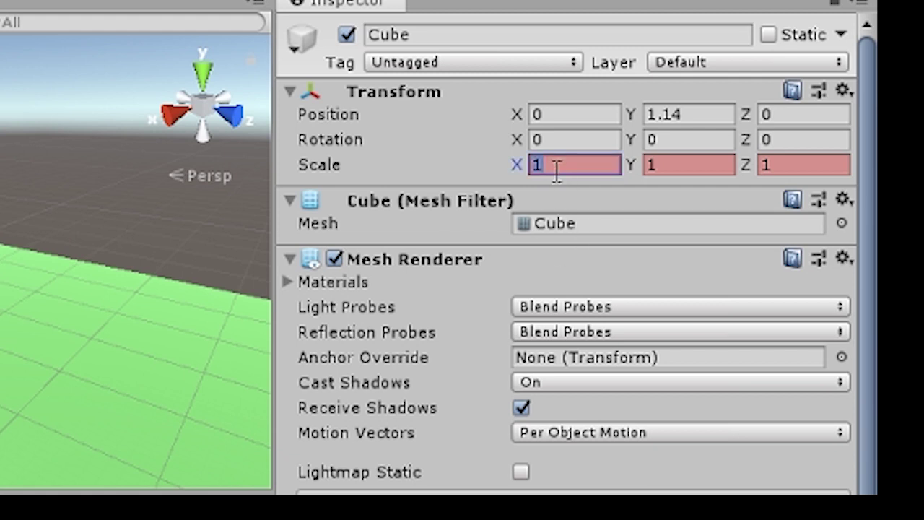
left_click(556, 171)
type(".1")
key("Tab")
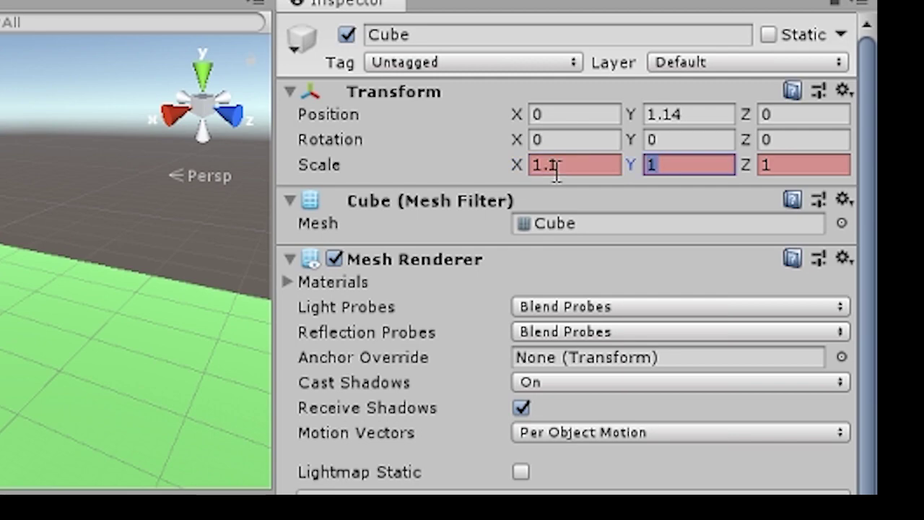
type("1.1")
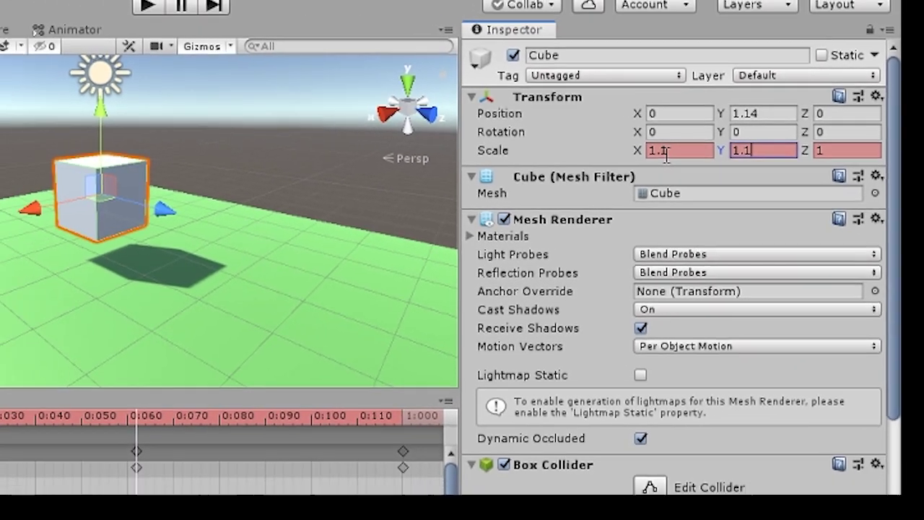
key("Tab")
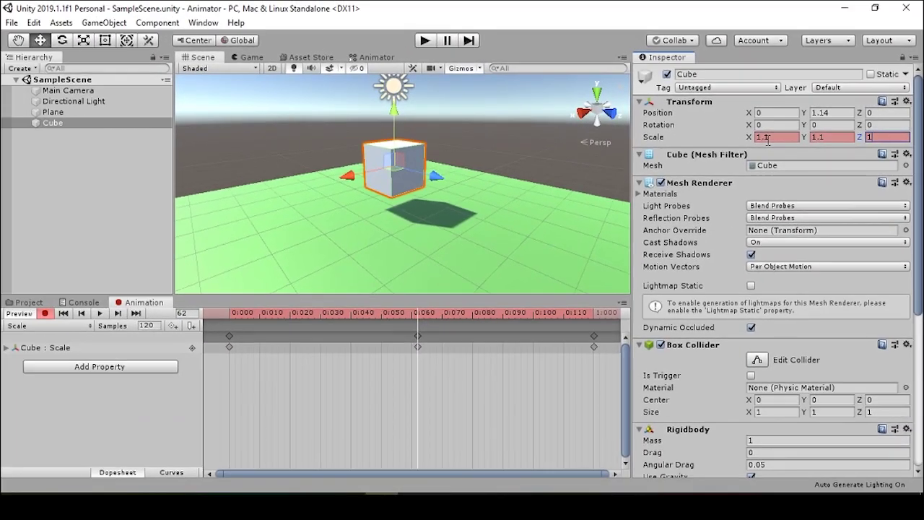
type("1.1")
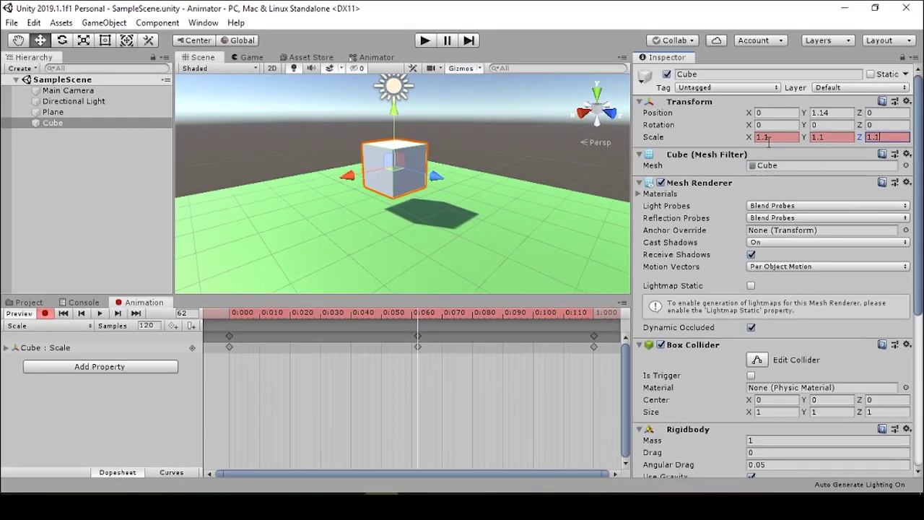
left_click(734, 127)
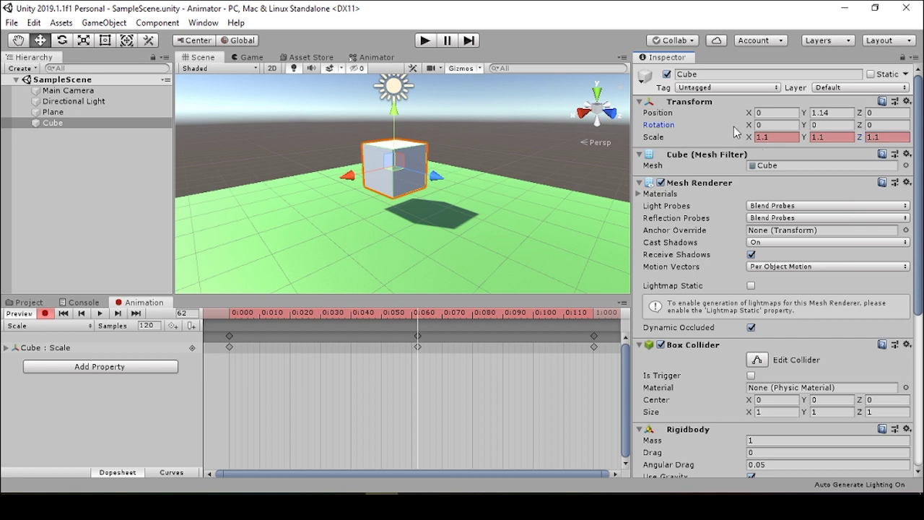
left_click(45, 314)
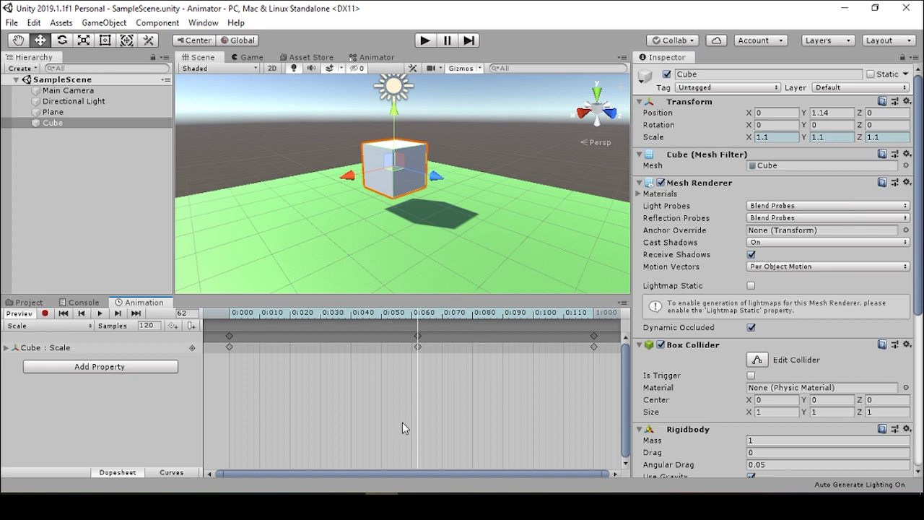
left_click_drag(417, 313, 204, 320)
left_click(100, 313)
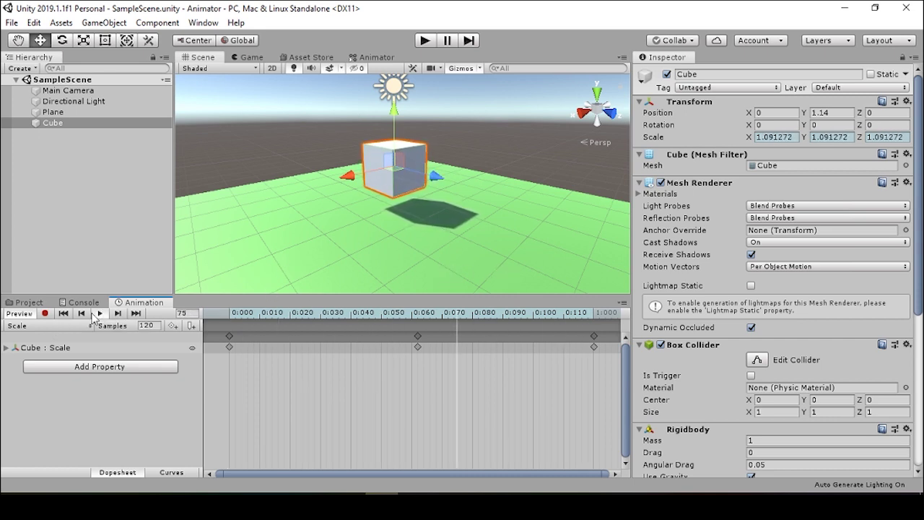
Delete the duplicate Scale 0 state from the CubeAC controller and reposition the Scale state beside Entry.
left_click(372, 57)
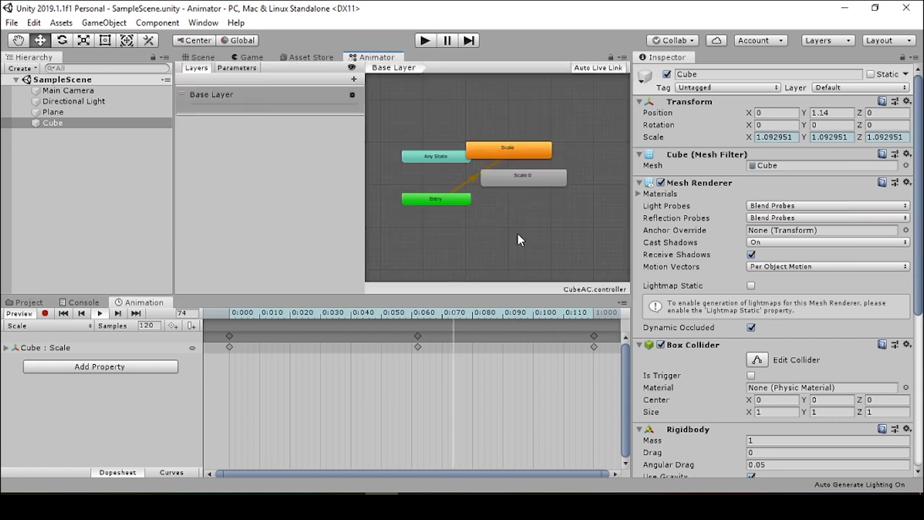
left_click(521, 178)
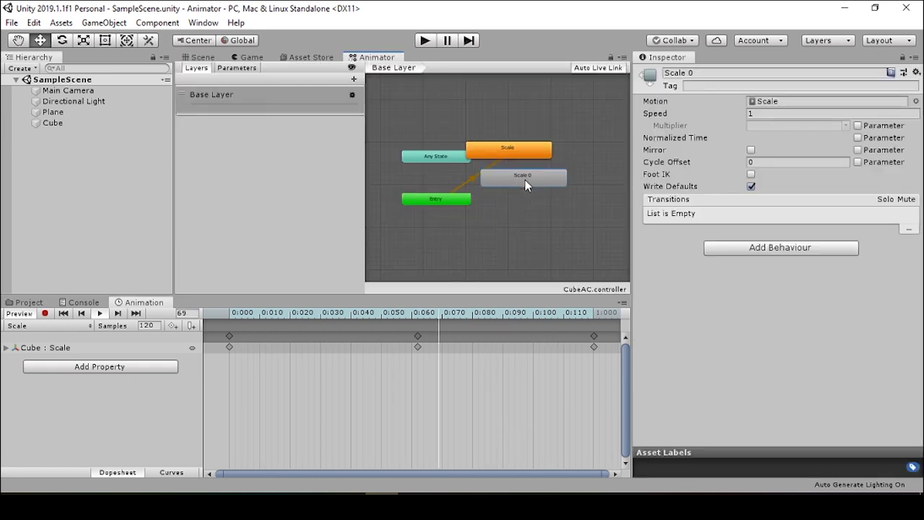
key("Delete")
left_click_drag(520, 151, 557, 183)
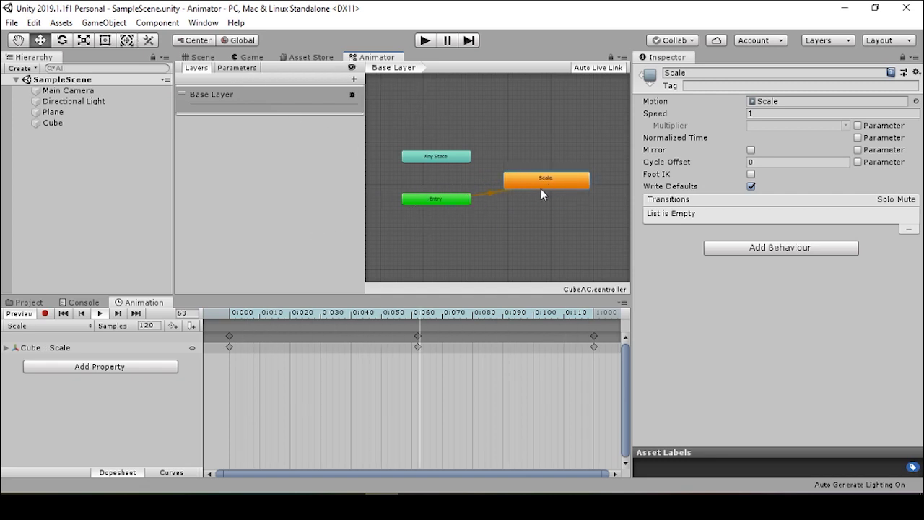
Check the Scale clip preview in the Scene view, and test the cube's animation in Play mode before stopping it.
left_click(209, 57)
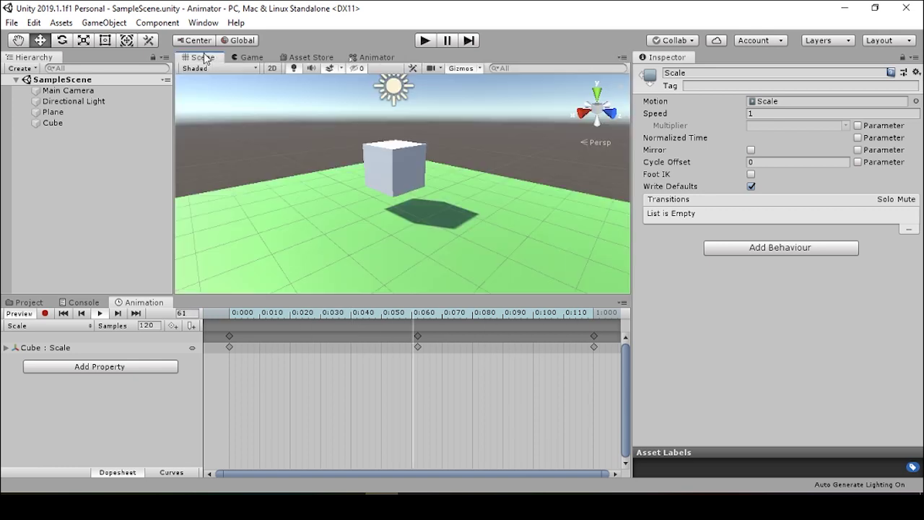
left_click(80, 313)
left_click(100, 313)
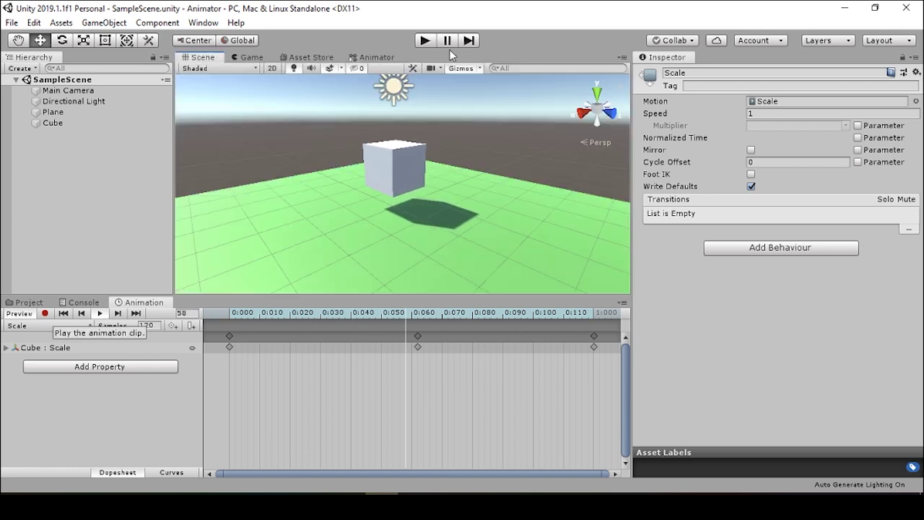
left_click(99, 313)
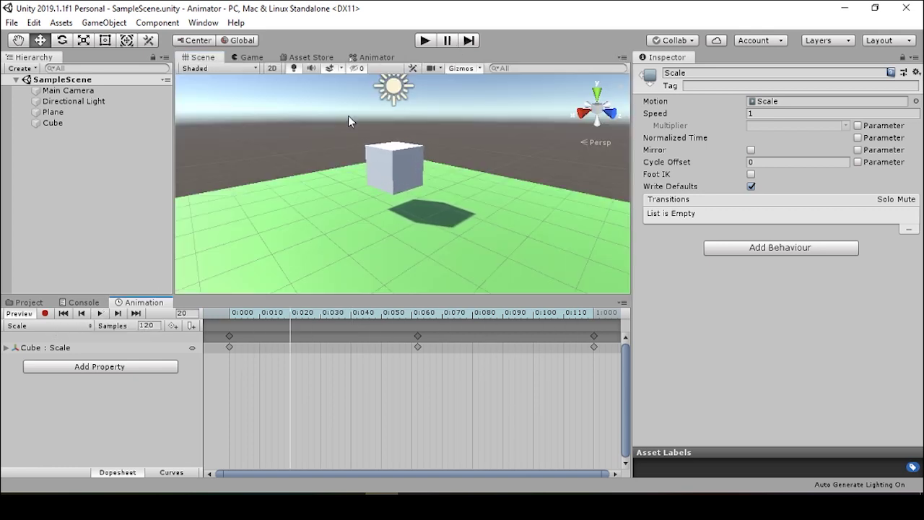
left_click(427, 41)
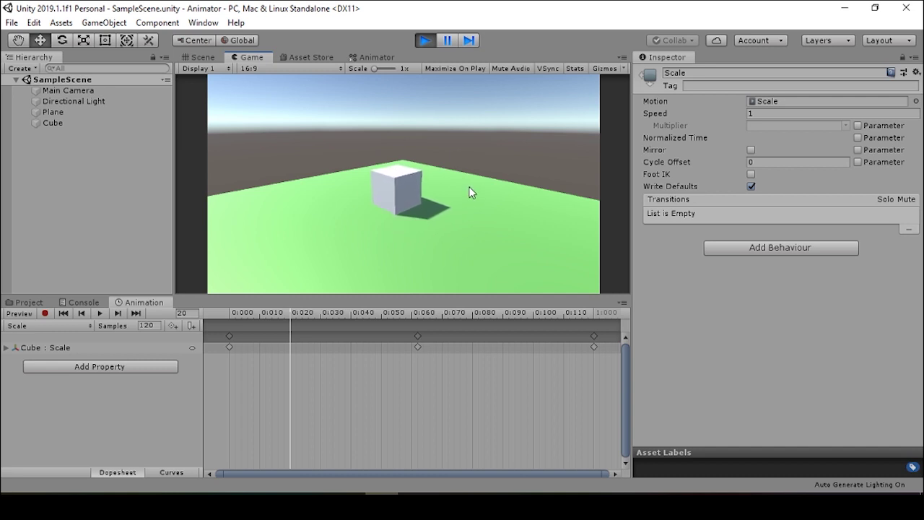
left_click(424, 41)
Place the Scale state directly below Entry in the Animator graph and examine the transition between them.
left_click(376, 57)
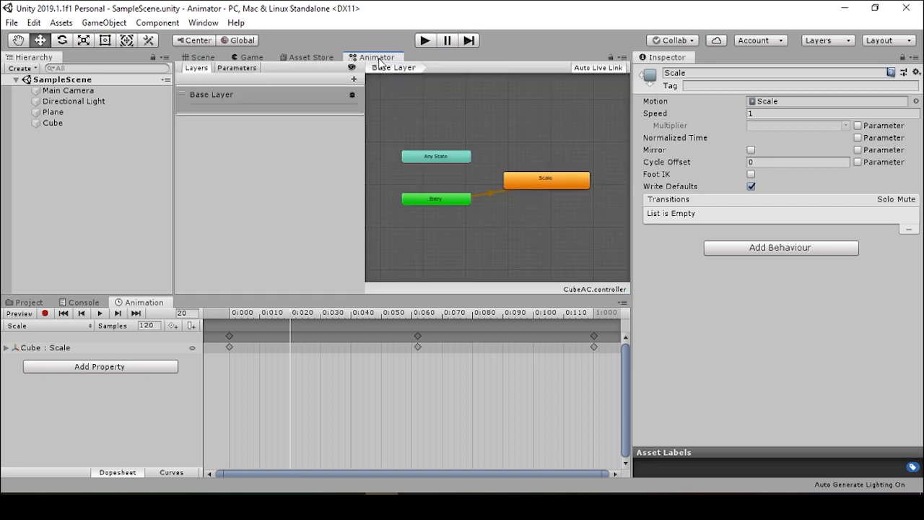
left_click_drag(537, 182, 427, 247)
scroll(442, 229, "down", 1)
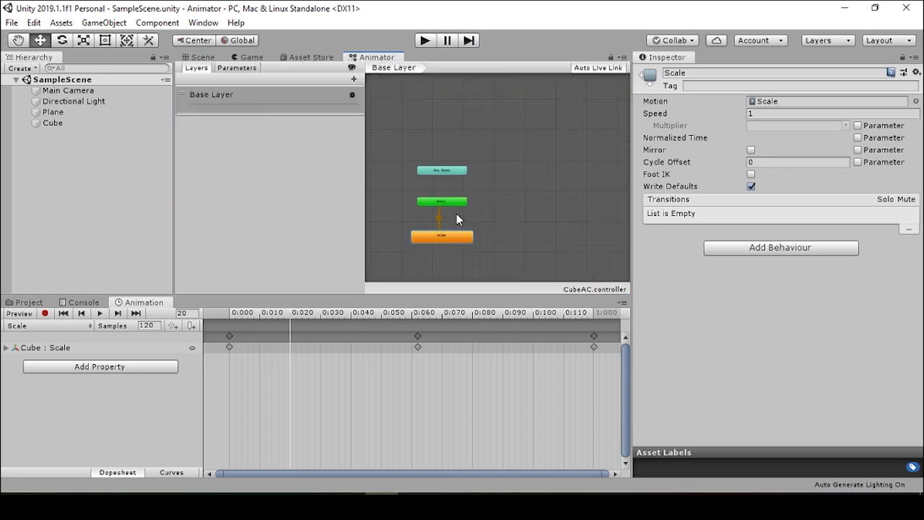
scroll(455, 215, "up", 2)
scroll(502, 233, "up", 5)
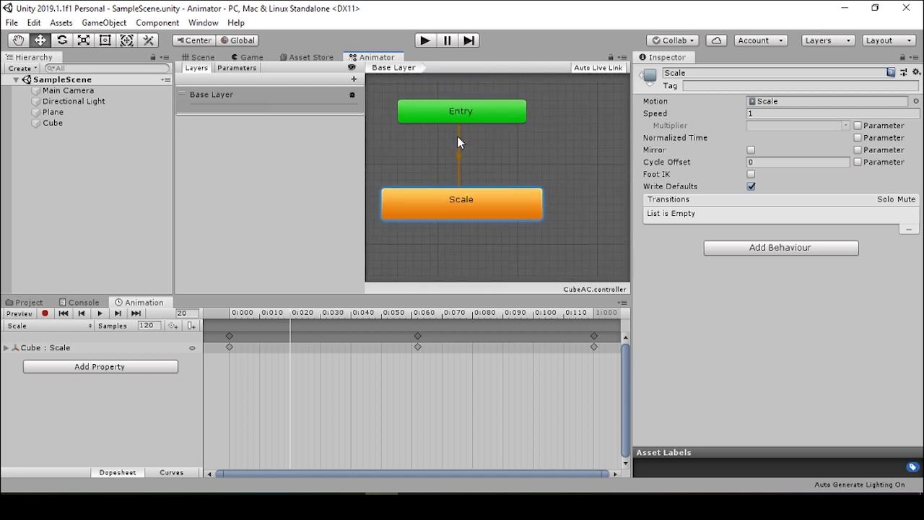
left_click(455, 173)
left_click(471, 205)
scroll(459, 202, "down", 3)
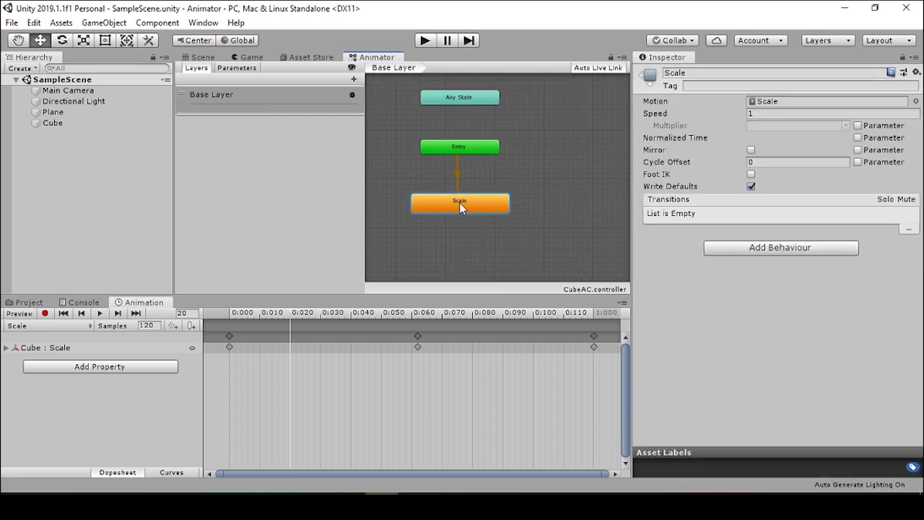
left_click(467, 221)
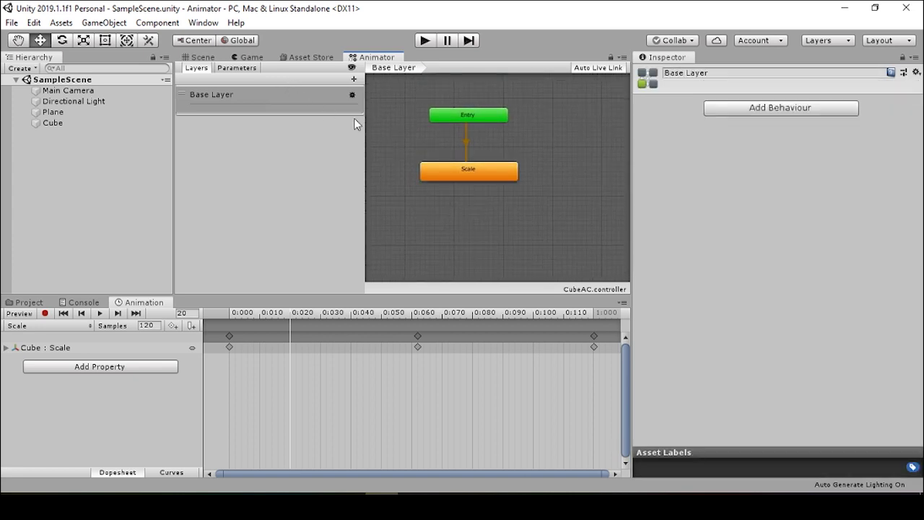
Create a new animation clip named Move Up in the Assets folder.
left_click(206, 57)
left_click(27, 302)
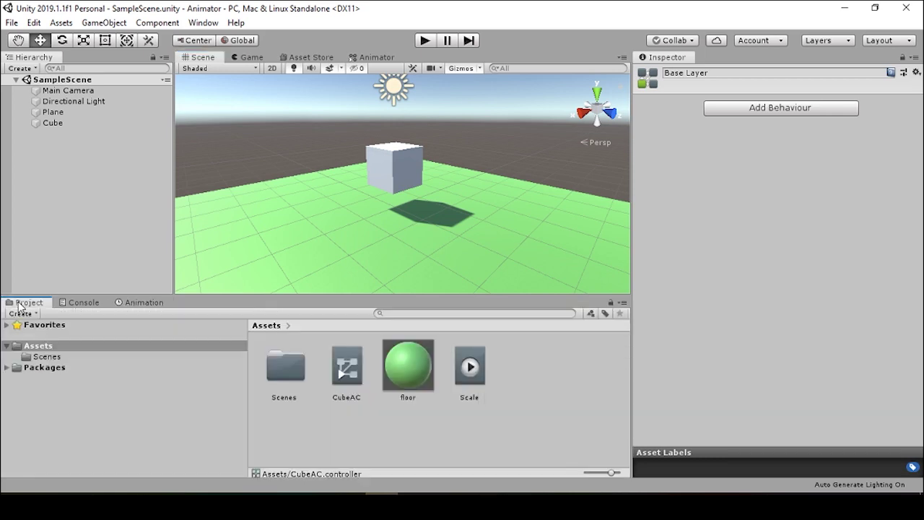
left_click(358, 426)
right_click(359, 426)
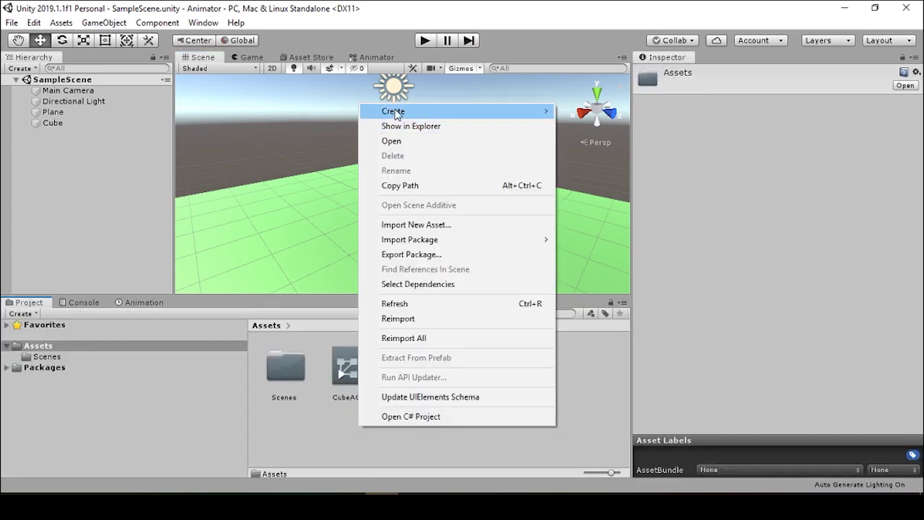
mouse_move(394, 111)
left_click(594, 340)
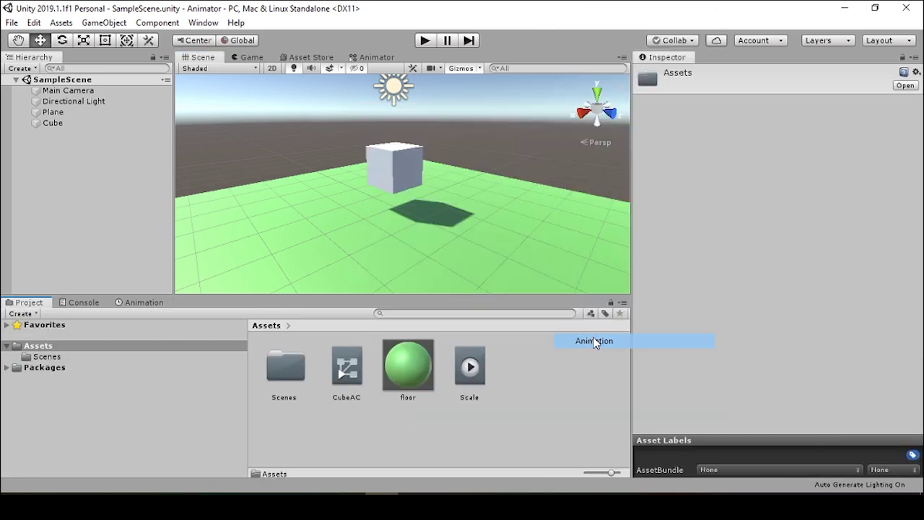
key("BackSpace")
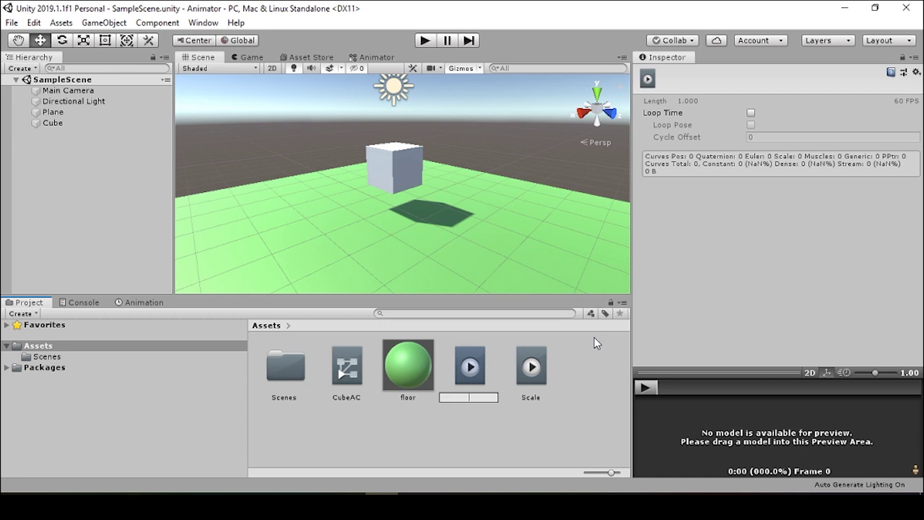
type("Move Up")
key("Return")
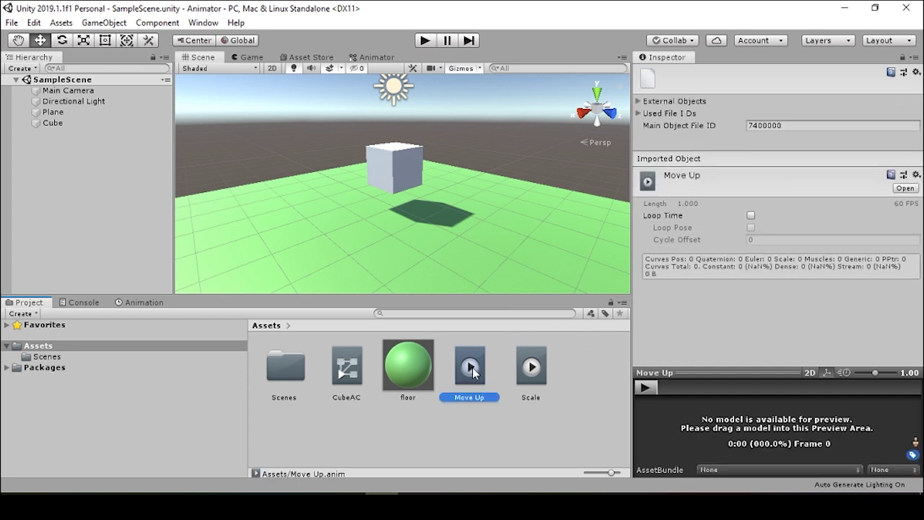
Apply the Move Up clip to the cube and open it as the cube's active clip in the Animation window.
left_click_drag(471, 367, 395, 160)
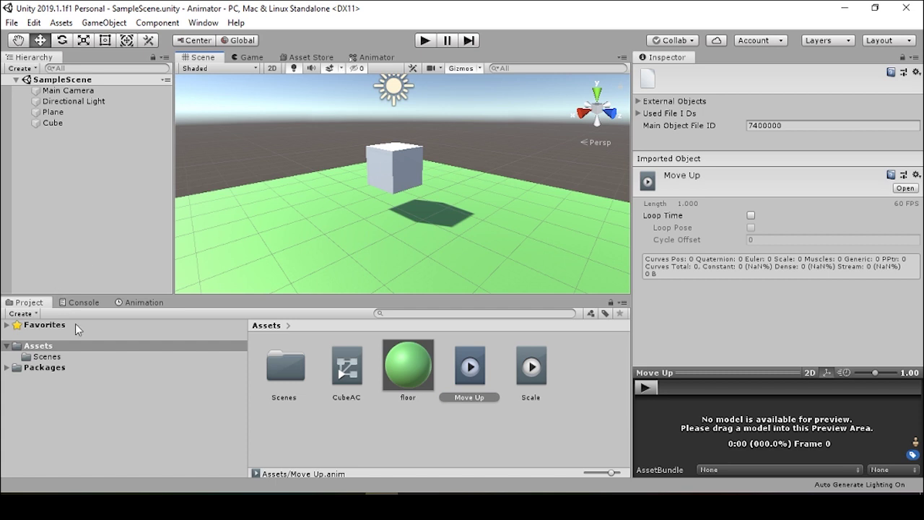
left_click(144, 303)
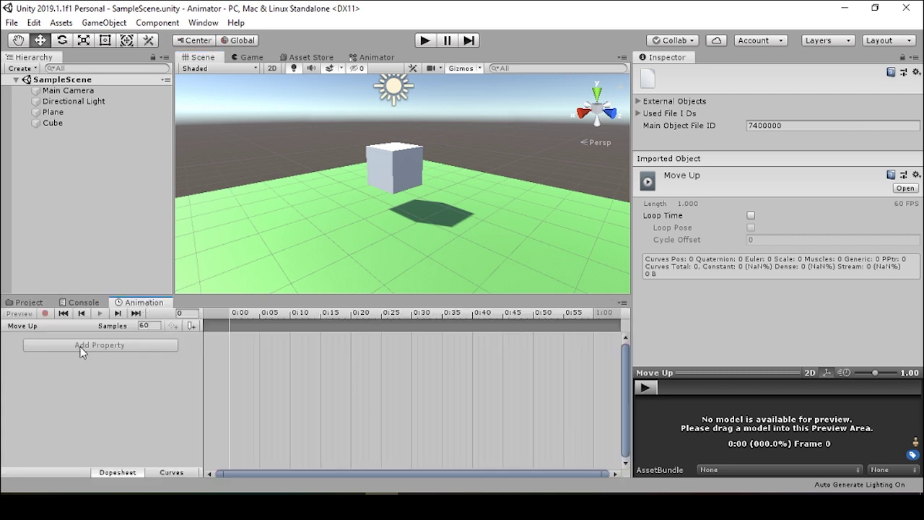
left_click(57, 122)
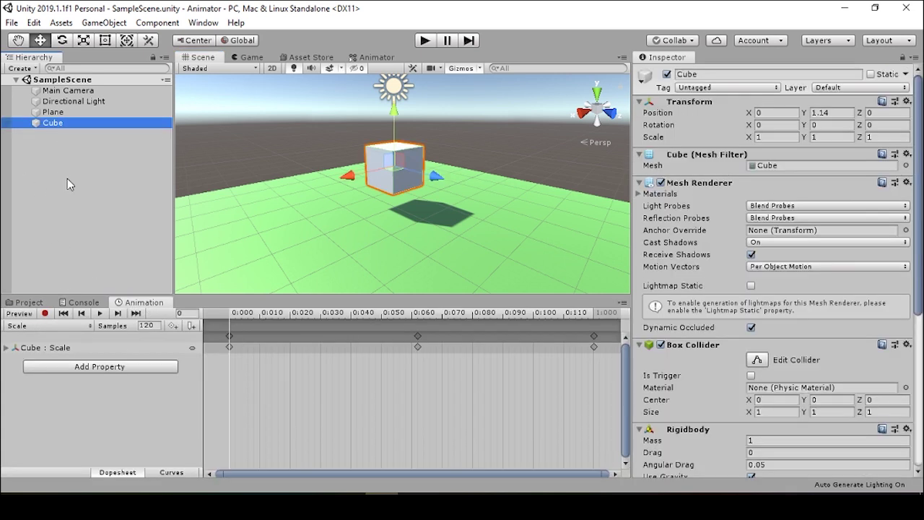
left_click(74, 326)
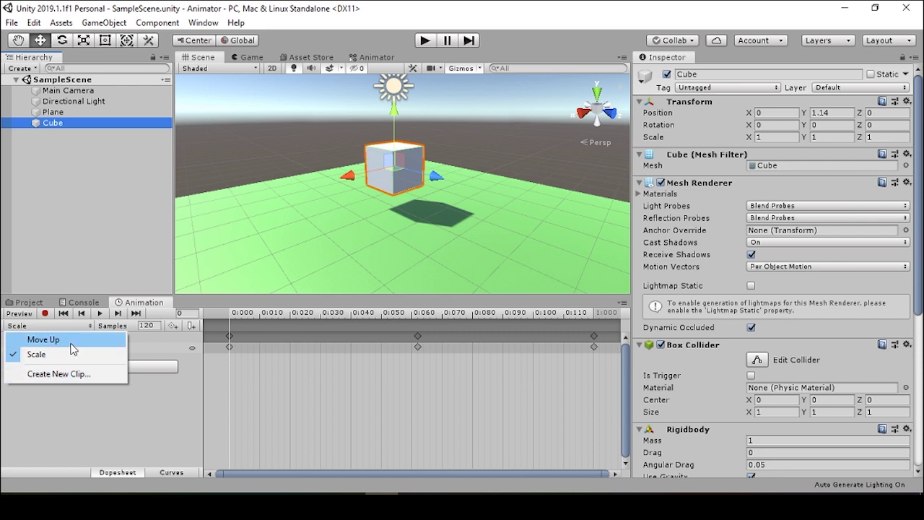
left_click(54, 339)
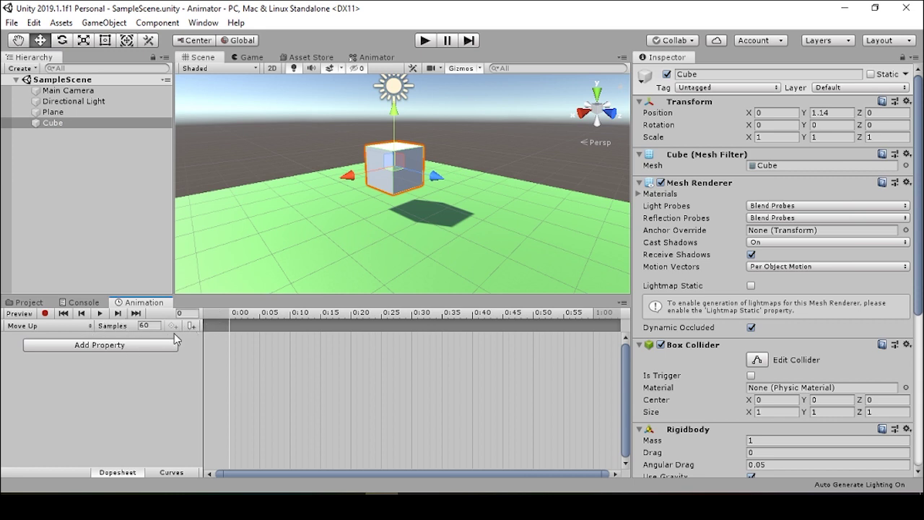
Add the cube's Transform Position property to the Move Up clip.
left_click(154, 345)
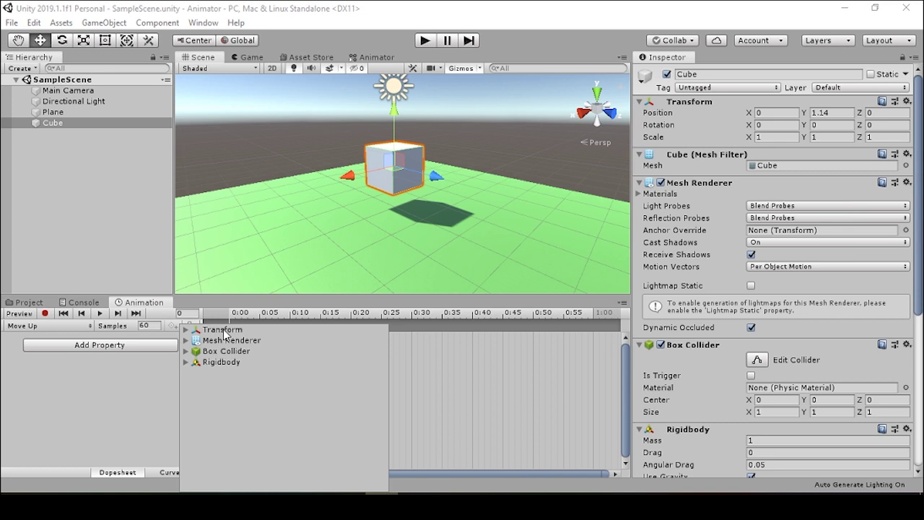
left_click(186, 330)
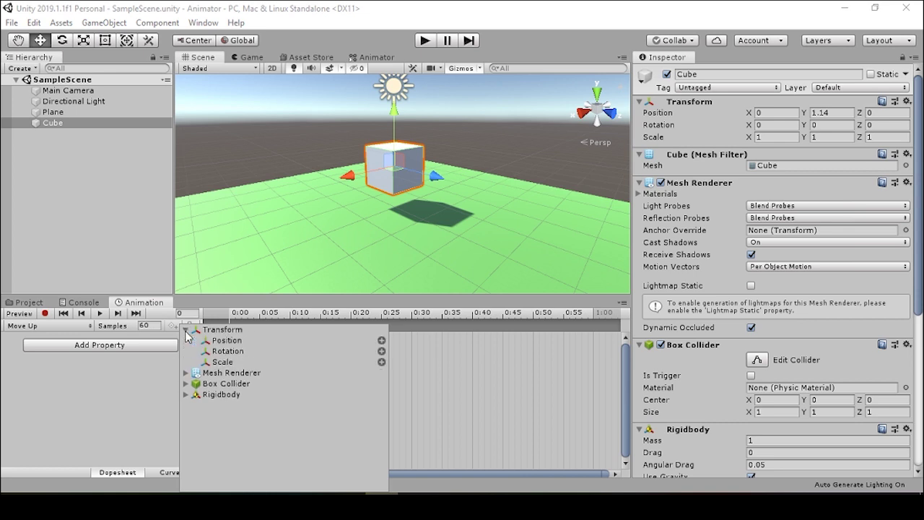
left_click(382, 340)
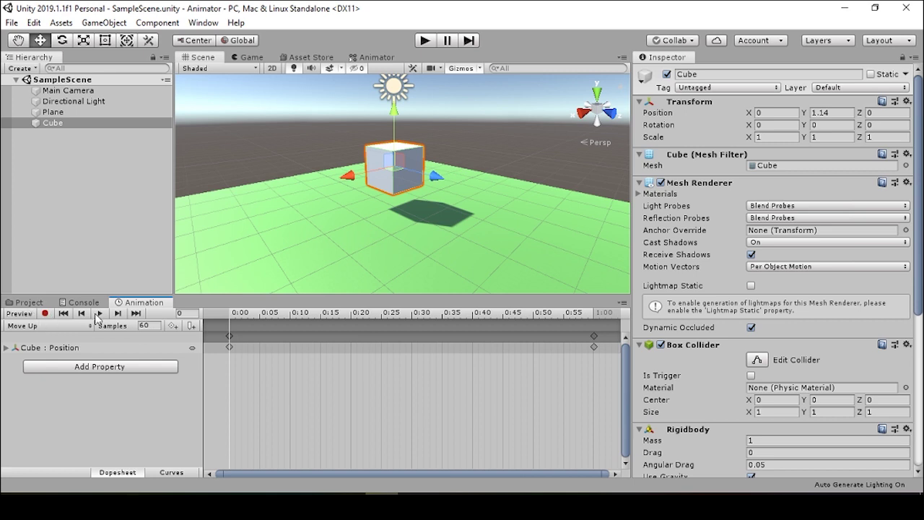
Record a Position Y keyframe of 2.06 at frame 32 of the Move Up clip, preview the clip and end recording.
left_click_drag(325, 313, 423, 313)
left_click(44, 314)
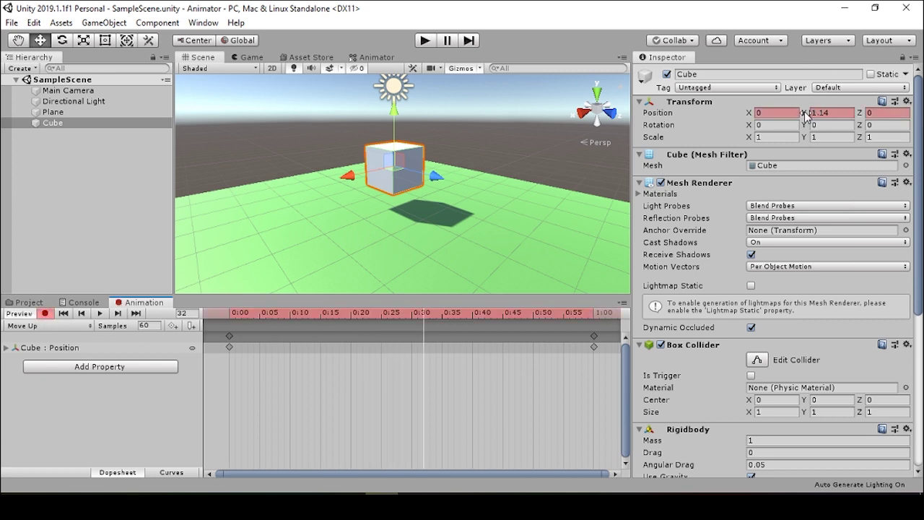
left_click_drag(808, 111, 832, 114)
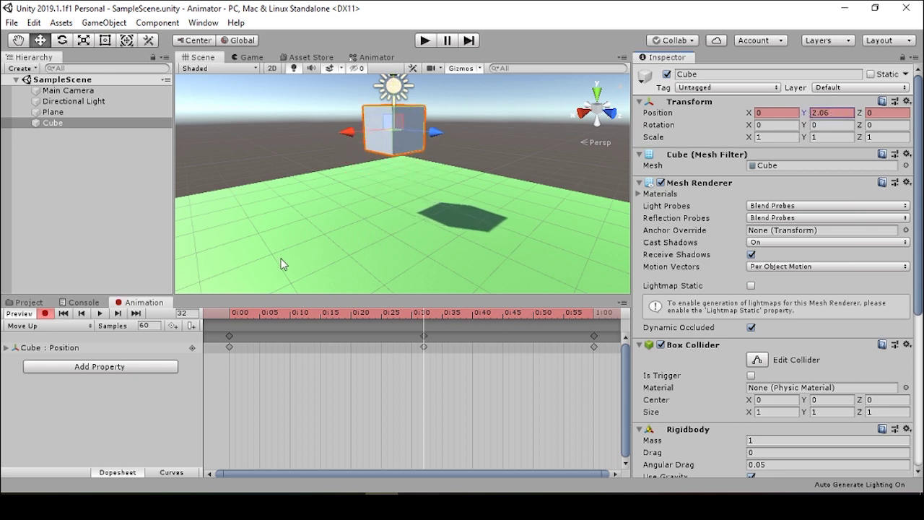
left_click(99, 313)
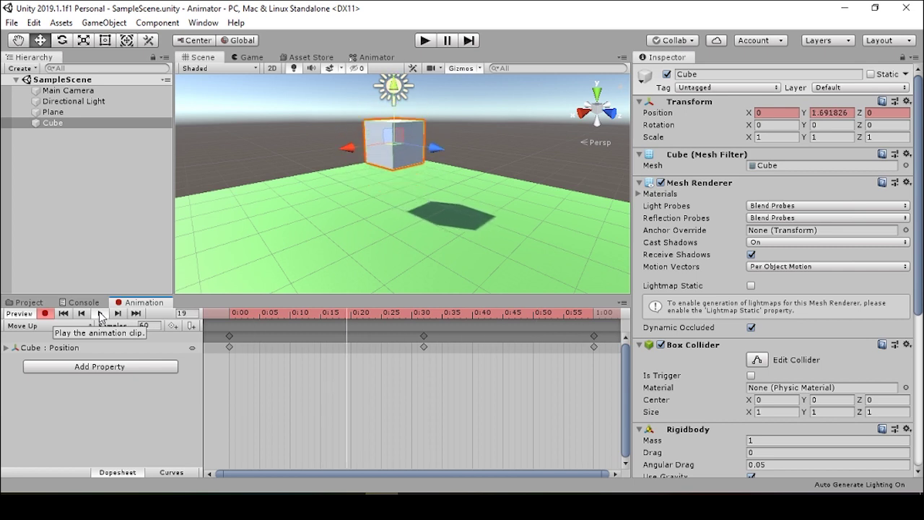
left_click(45, 313)
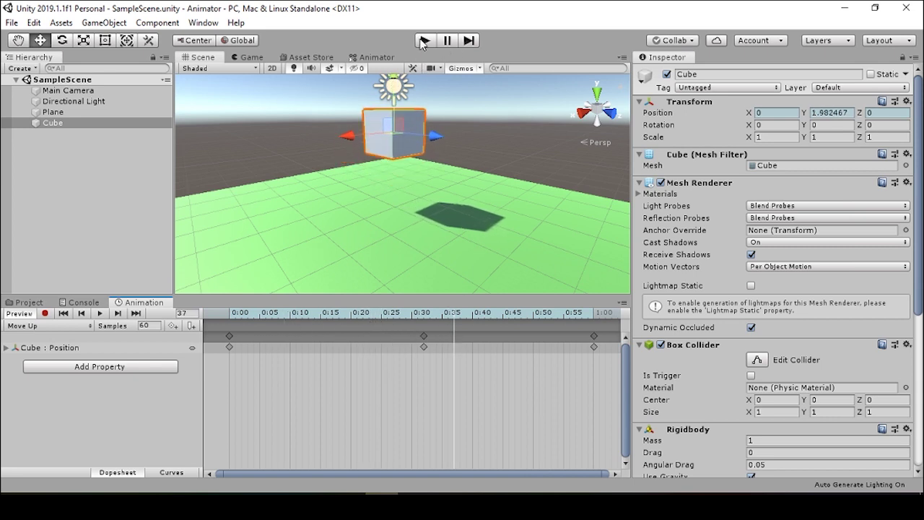
Add a transition from the Scale state to the Move Up state and align Move Up directly below Scale in the Animator graph.
left_click(375, 57)
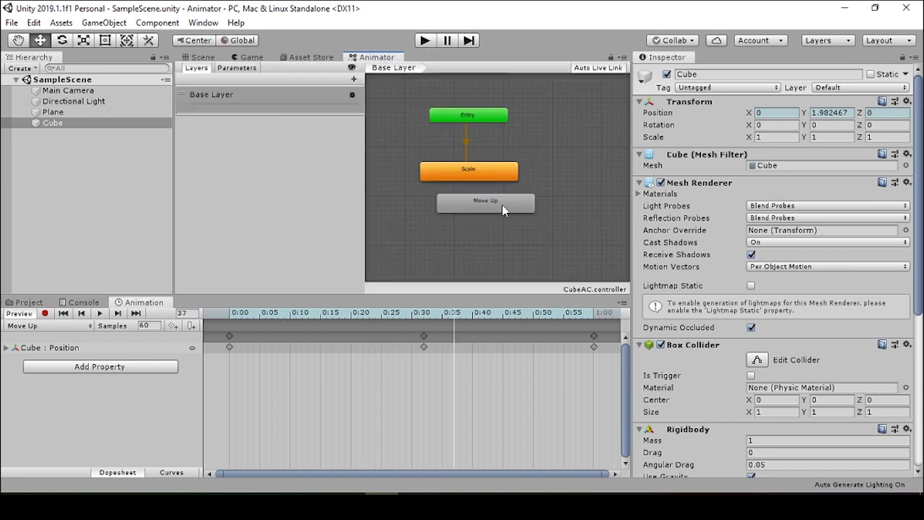
left_click_drag(502, 204, 491, 220)
left_click(469, 176)
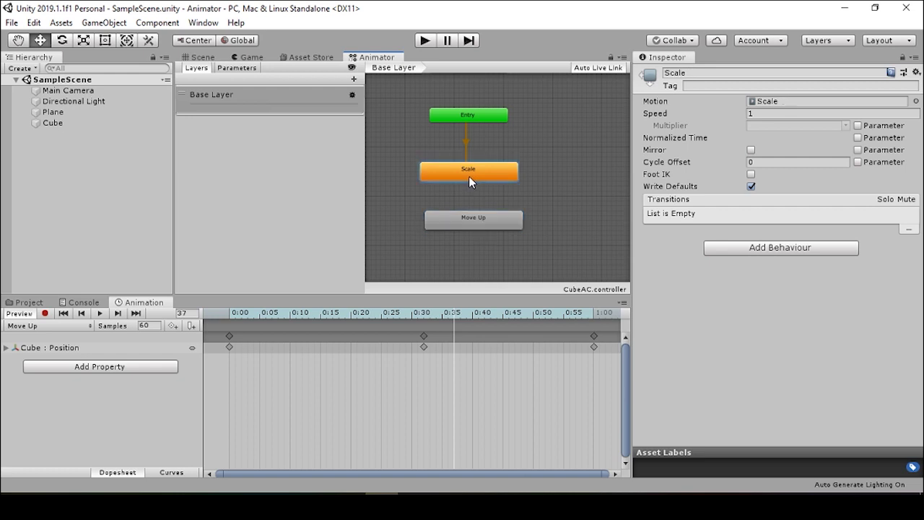
right_click(460, 175)
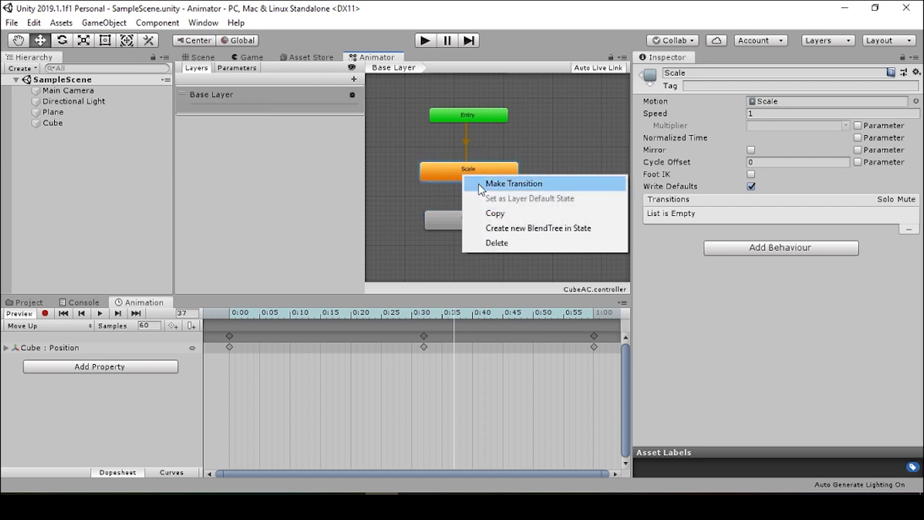
left_click(479, 184)
left_click(466, 221)
left_click(465, 216)
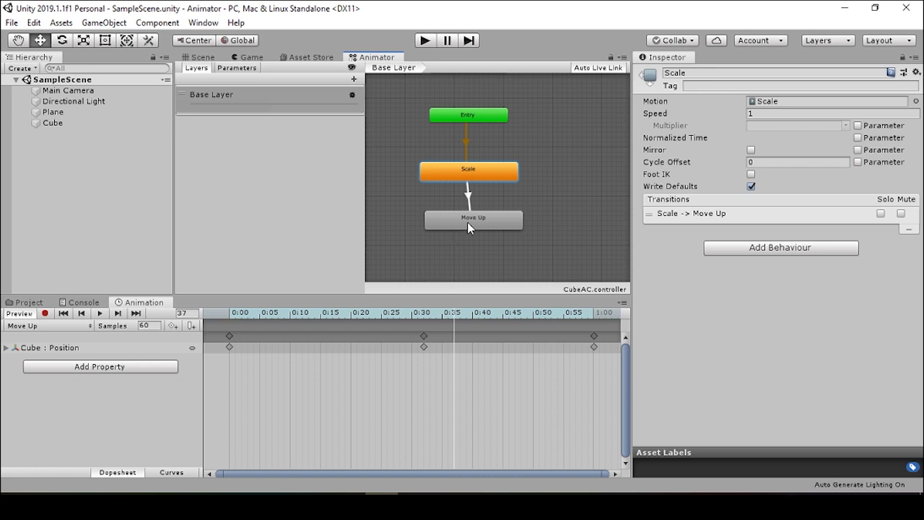
left_click_drag(467, 221, 465, 223)
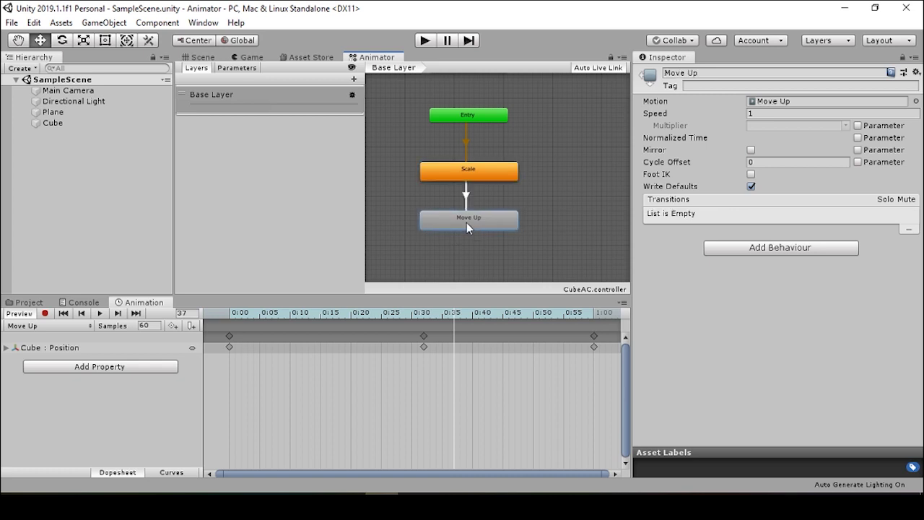
Run the scene to check the cube's Scale to Move Up sequence, stop it and return to the Scene view.
left_click(423, 41)
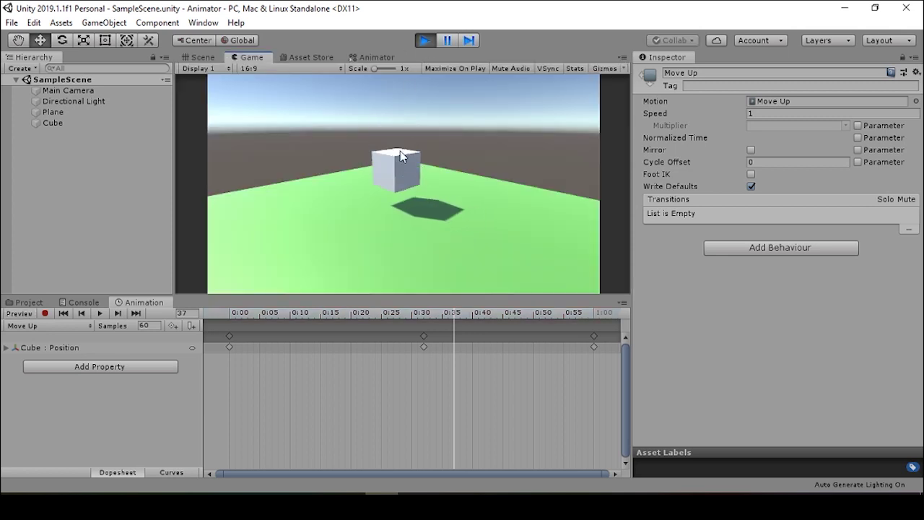
left_click(424, 41)
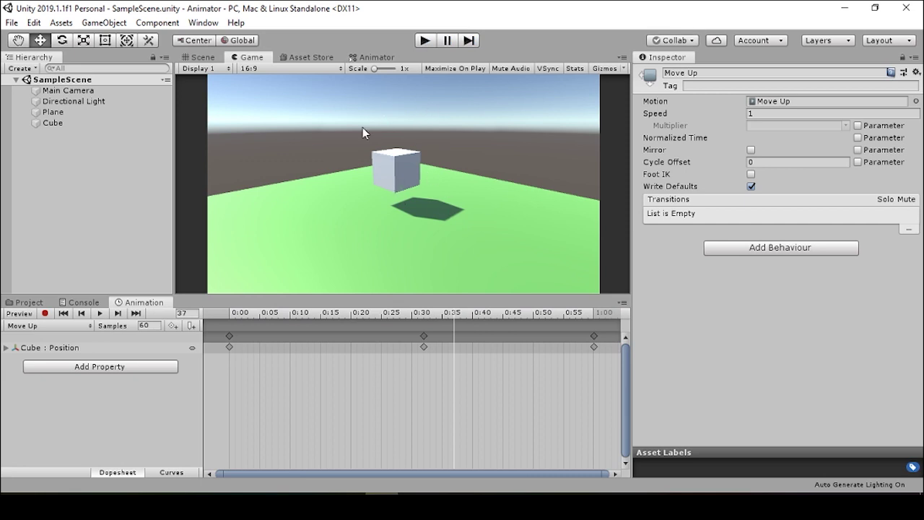
left_click(198, 57)
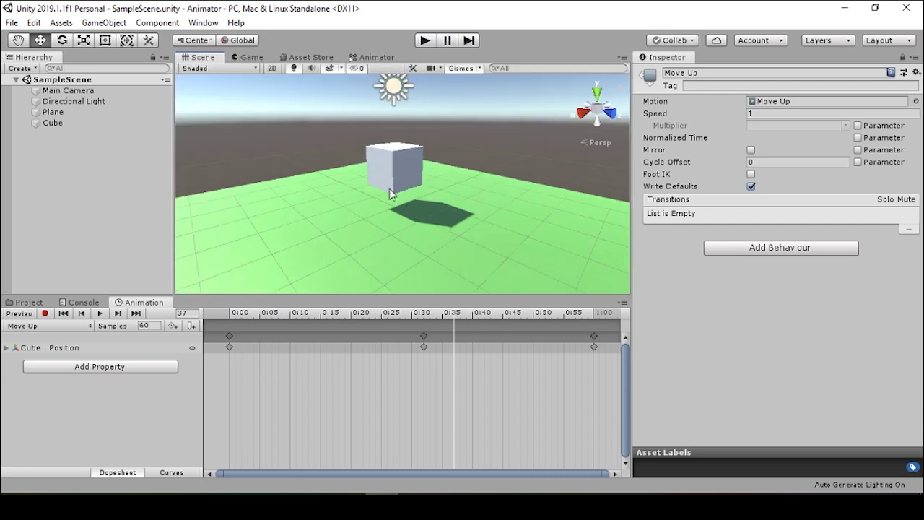
Add a return transition from the Move Up state to the Scale state in the Animator graph.
left_click(372, 57)
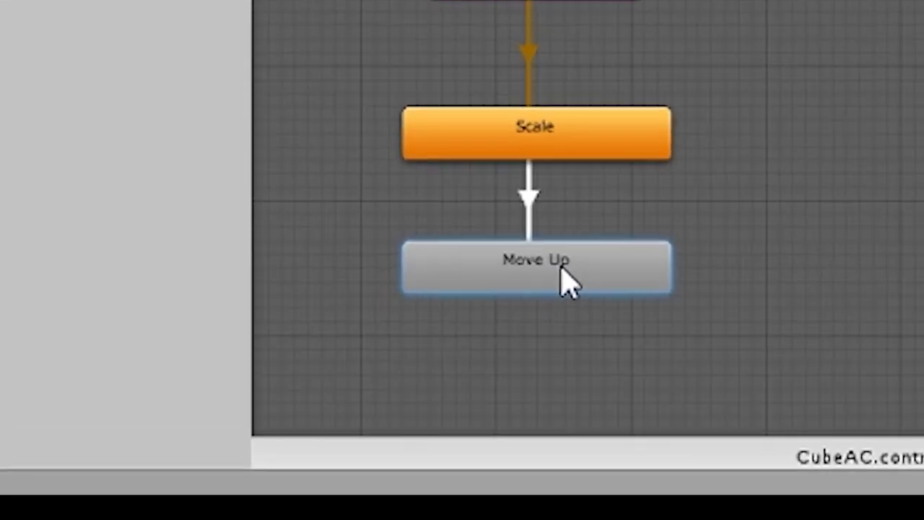
right_click(478, 220)
left_click(668, 307)
left_click(625, 144)
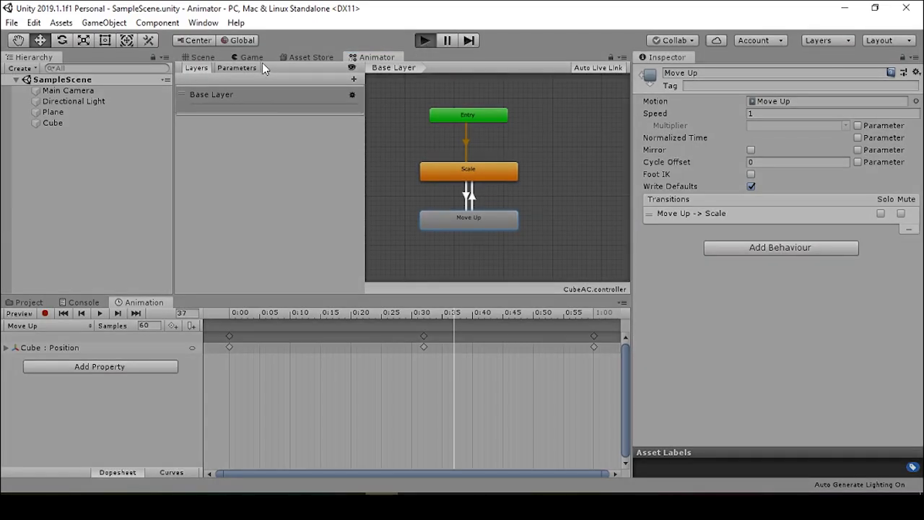
Run the scene to check the cube cycling between both states, stop it and return to the Animator graph.
key("ctrl+p")
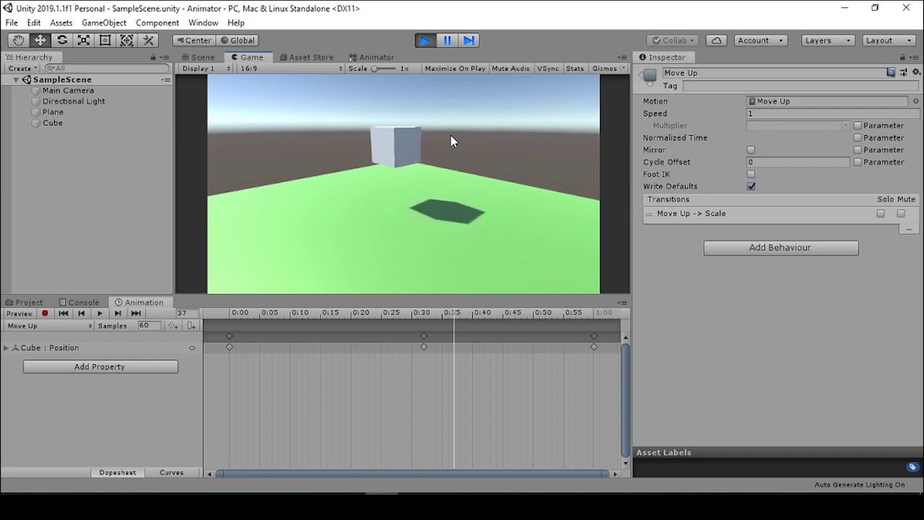
left_click(425, 40)
left_click(372, 57)
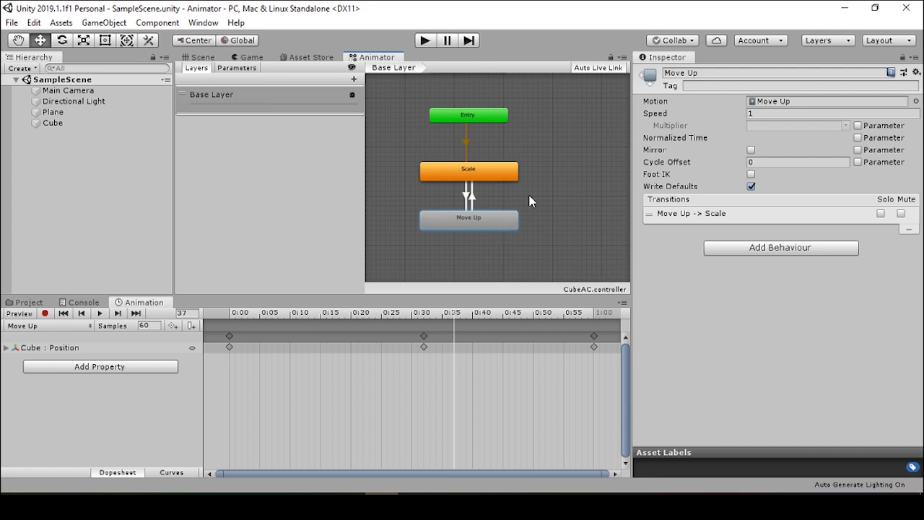
Add a Bool parameter named isAnimating to the CubeAC animator controller.
left_click(249, 69)
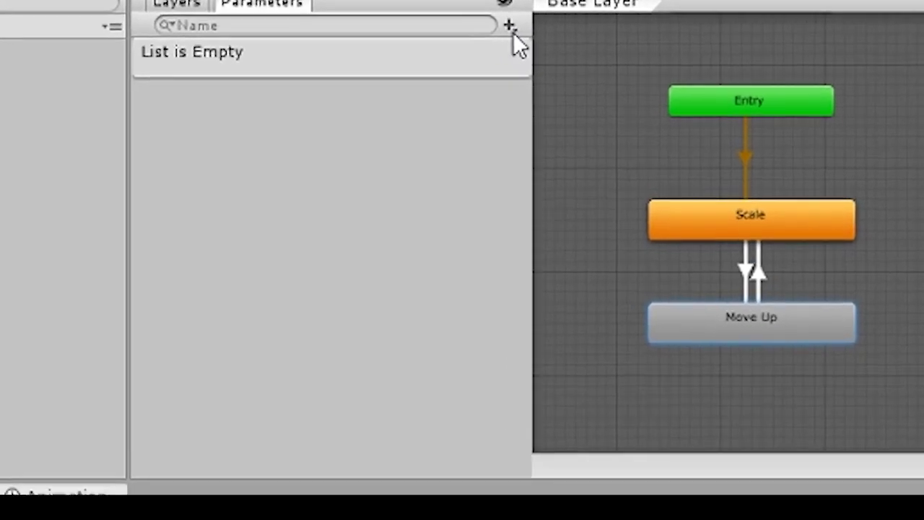
left_click(511, 27)
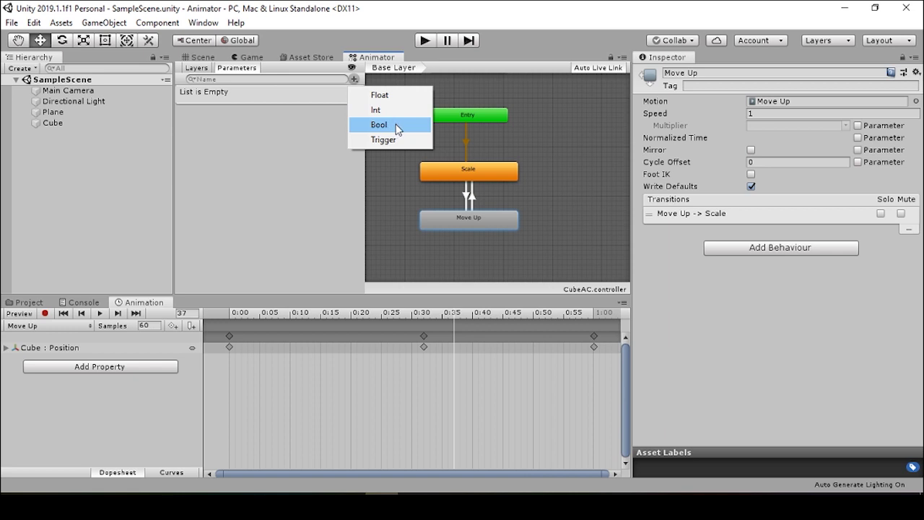
left_click(393, 125)
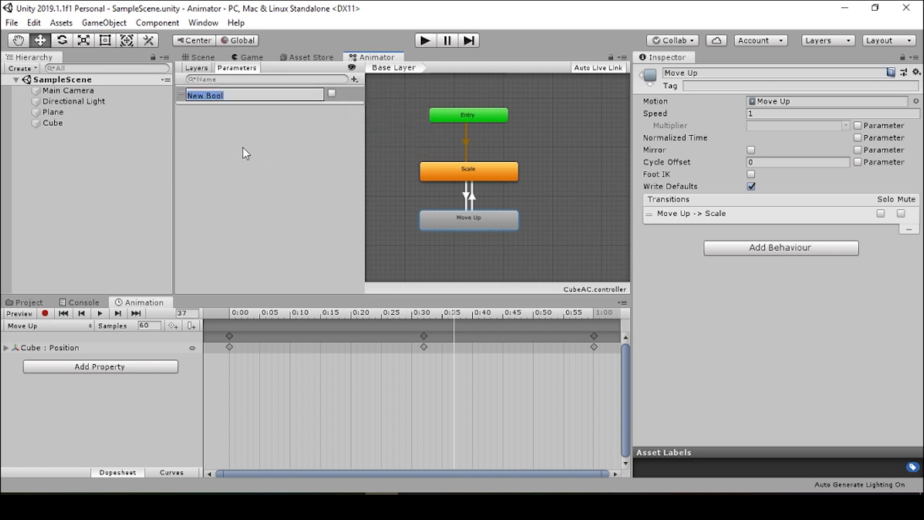
type("isAnimating")
key("Return")
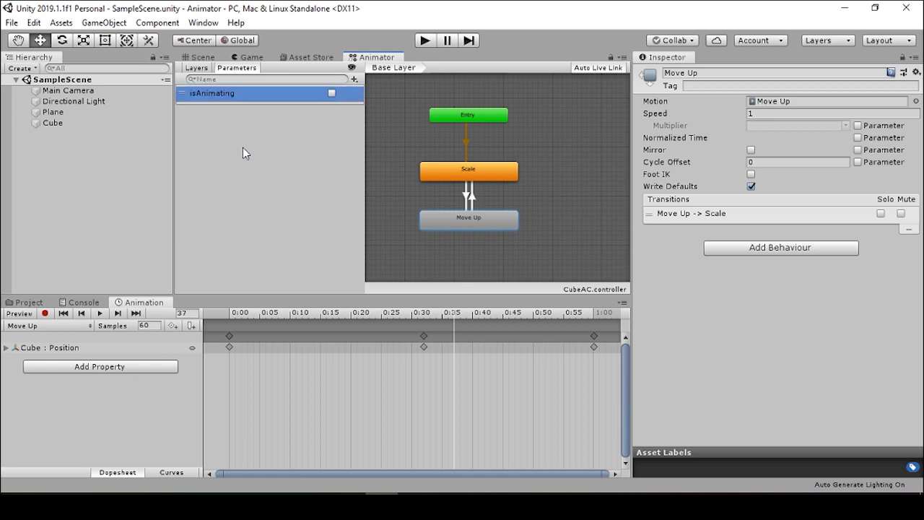
Preview the Scale to Move Up transition, review its settings and add the condition isAnimating equals true.
left_click(467, 196)
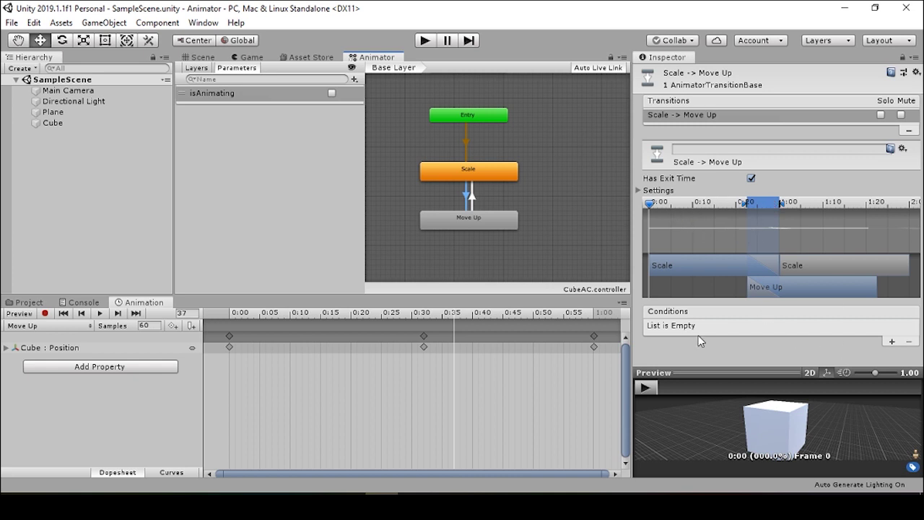
left_click(646, 387)
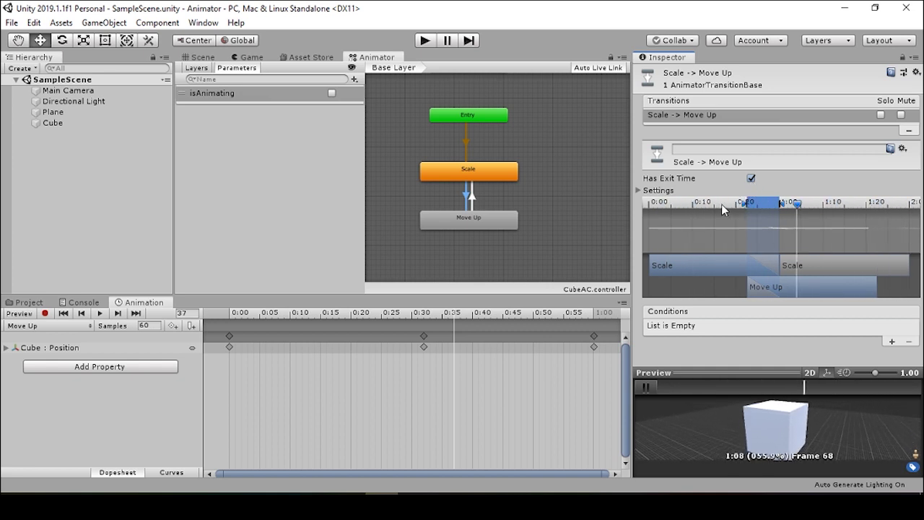
left_click(641, 191)
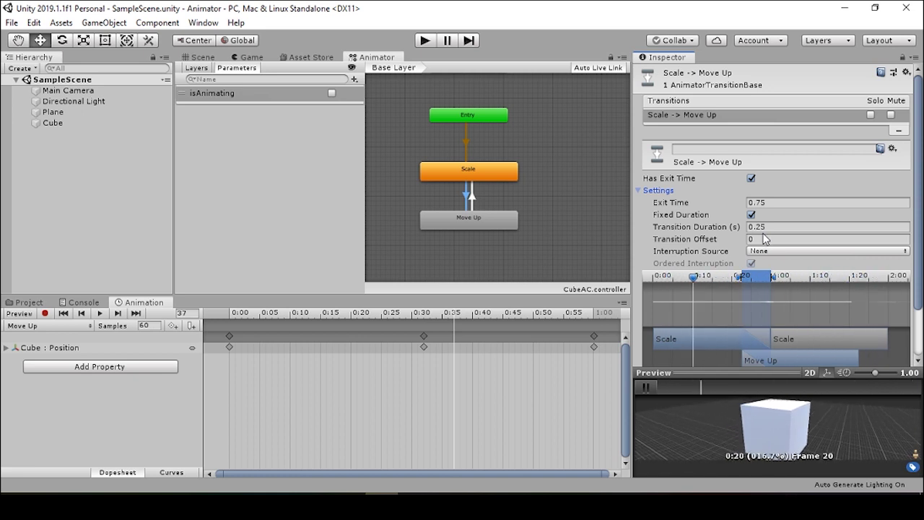
left_click(647, 190)
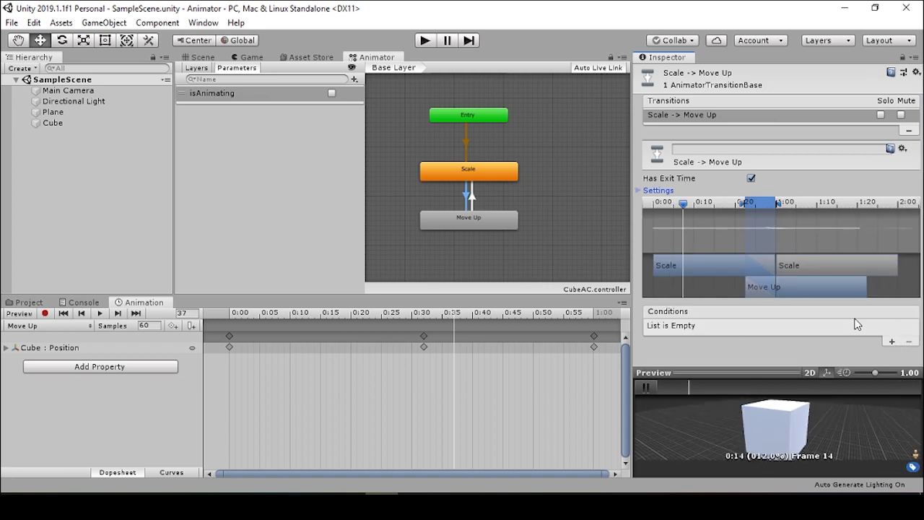
left_click(892, 341)
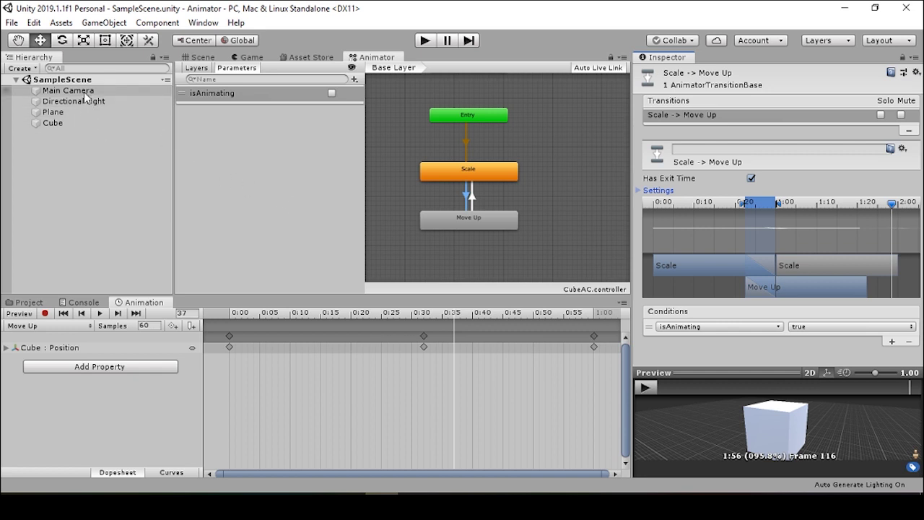
Create a new script component named BasicAnimation and add it to the Cube object.
left_click(105, 127)
scroll(738, 398, "down", 6)
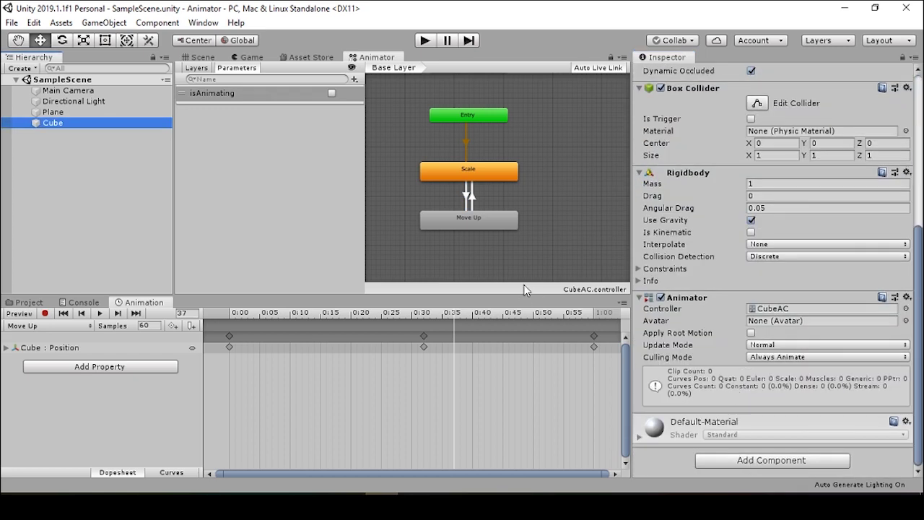
left_click(716, 460)
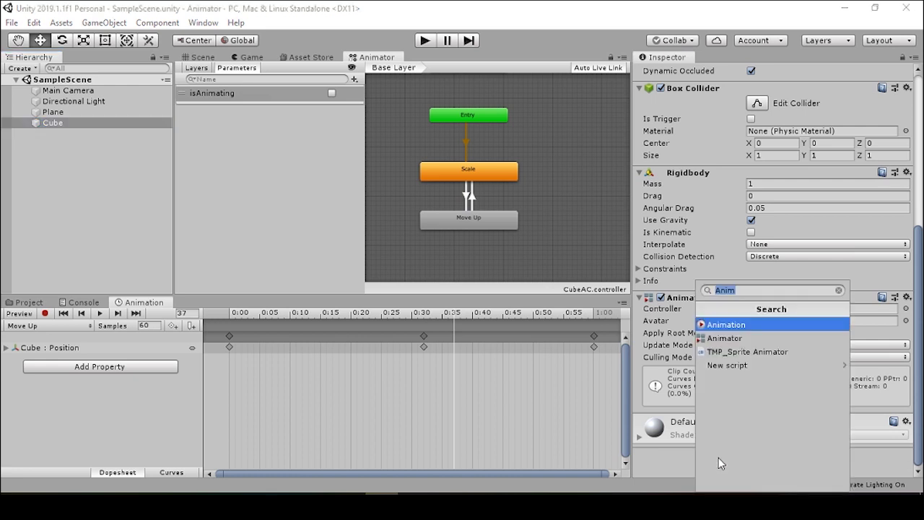
left_click(720, 367)
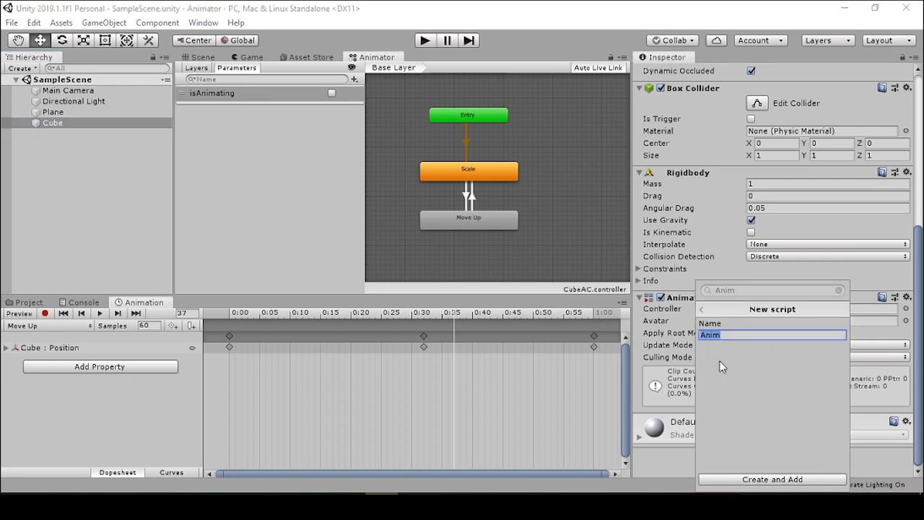
key("BackSpace")
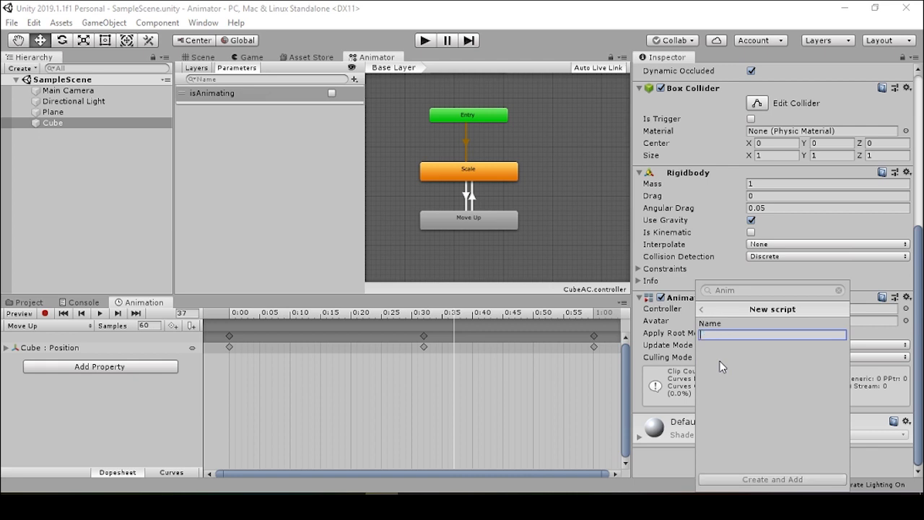
type("BasicAnimati")
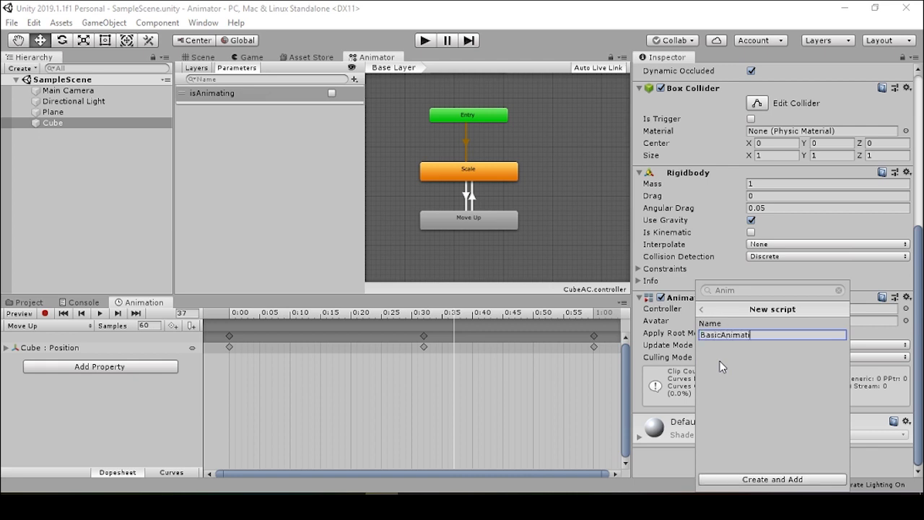
type("on")
key("Return")
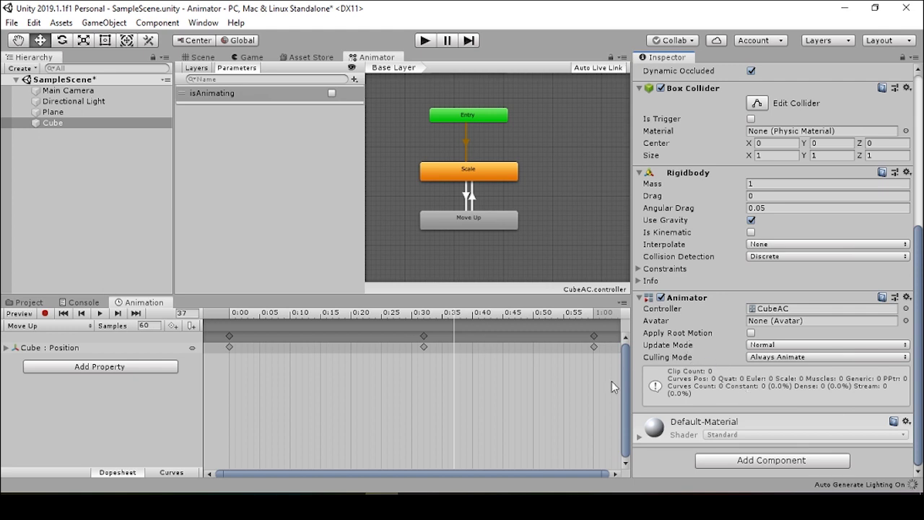
Open the BasicAnimation script from the Assets folder in Visual Studio.
left_click(27, 303)
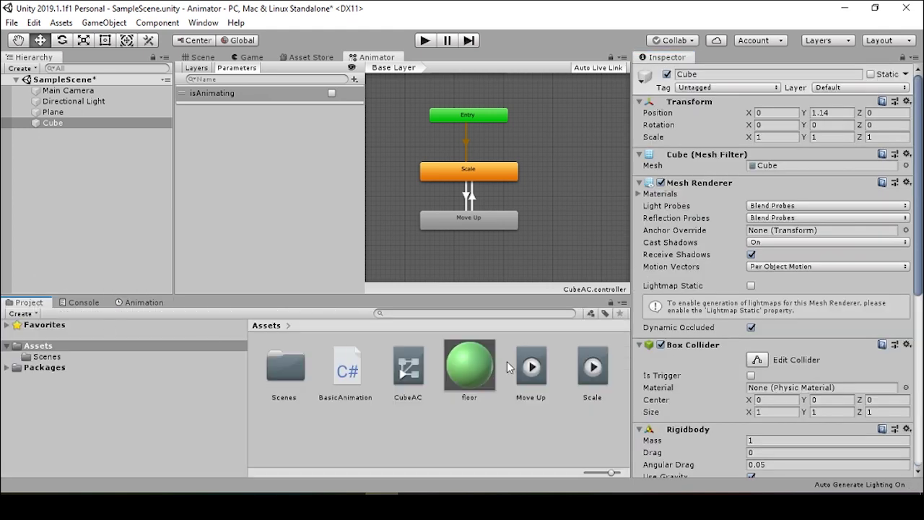
left_click(353, 381)
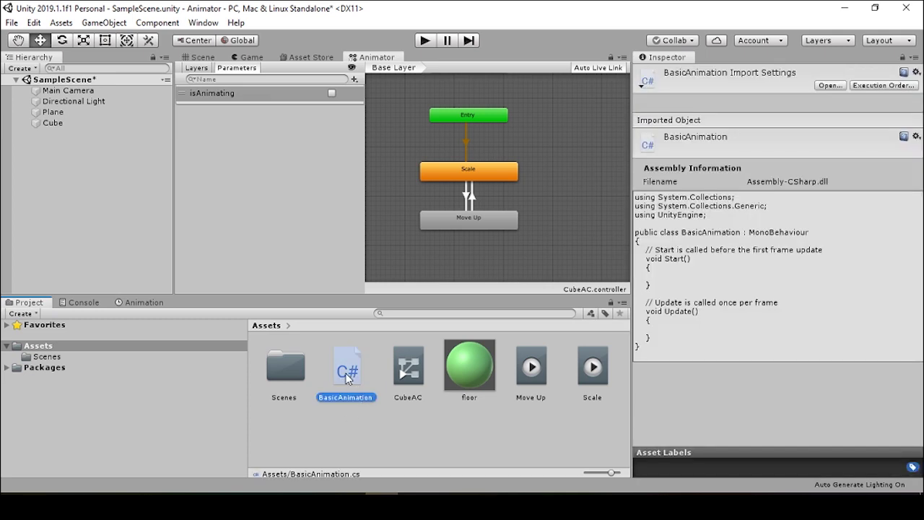
double_click(346, 372)
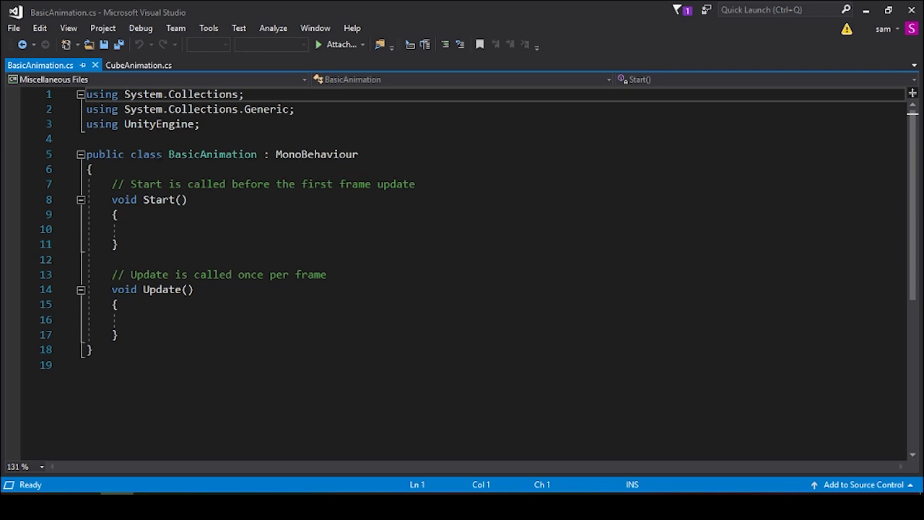
Declare two private fields at the start of the BasicAnimation class: Animator animator and bool isAnimating = false.
left_click(121, 166)
key("Return")
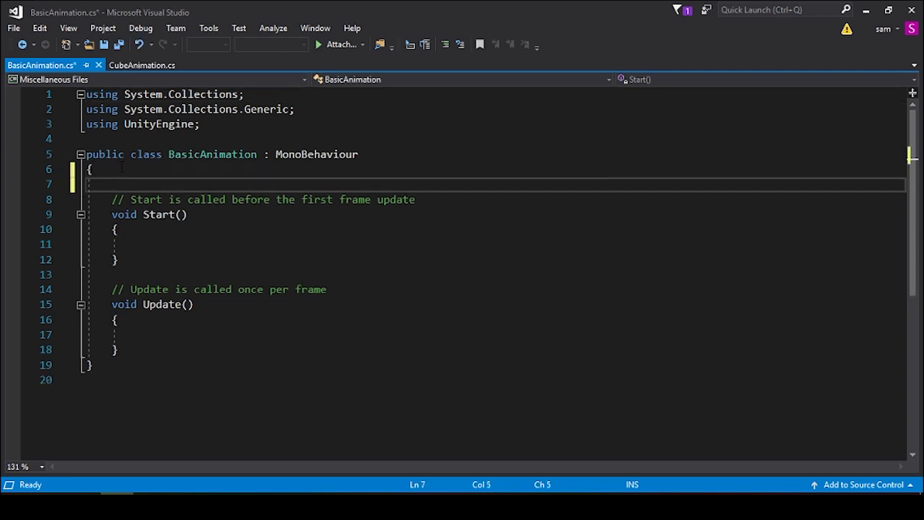
type("private Animator ")
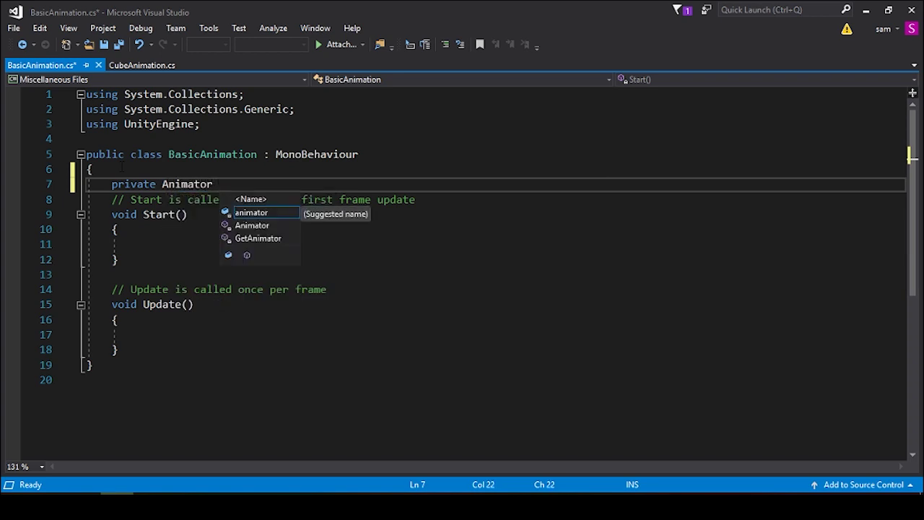
type("animator;")
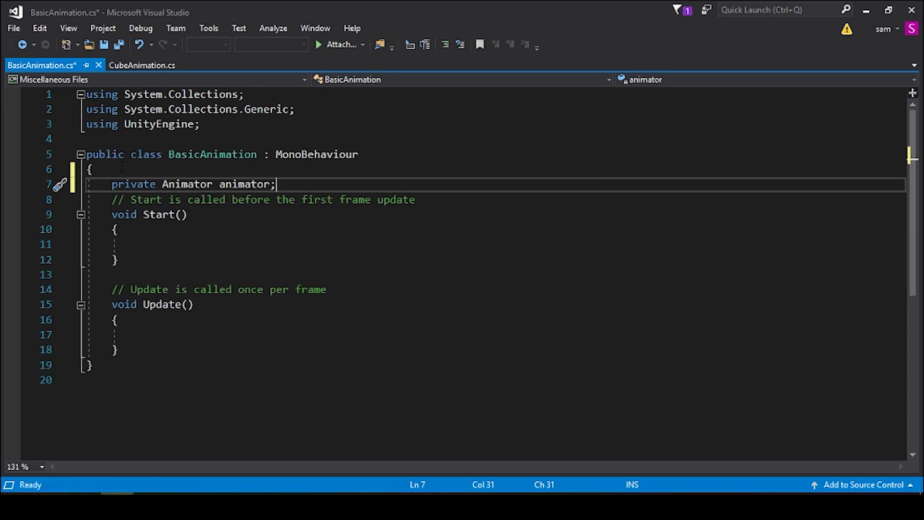
key("Return")
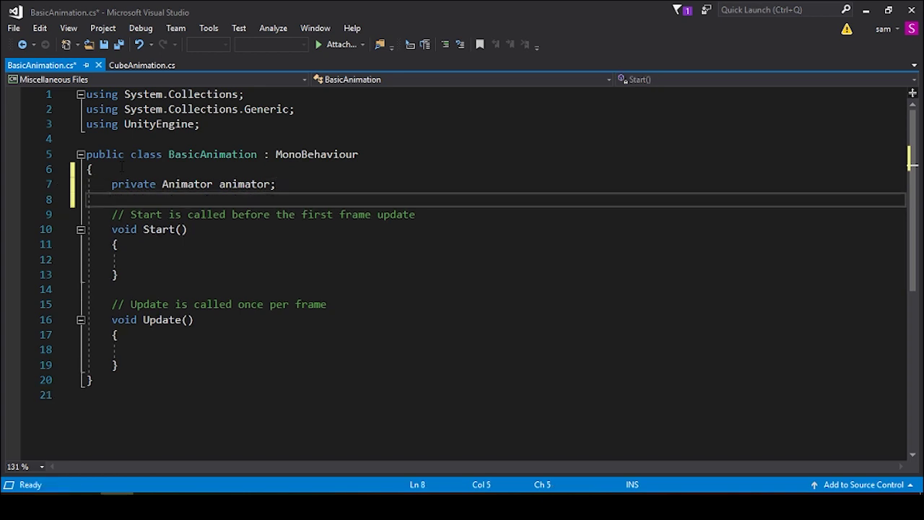
type("private bo")
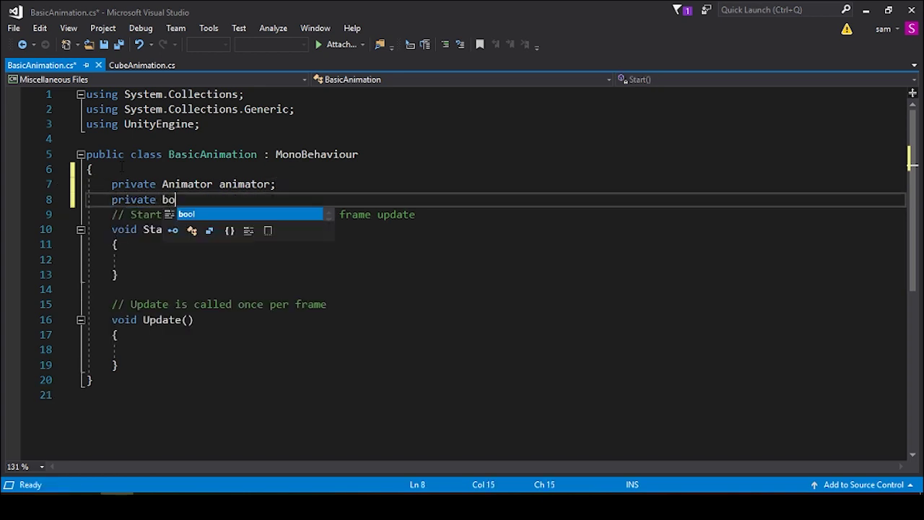
type("ol isAnimating ")
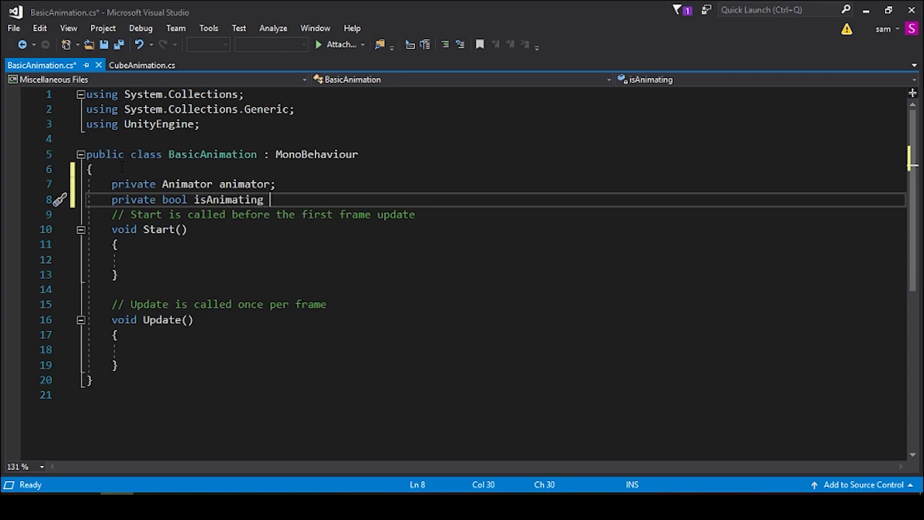
type("= false;")
Inside Start(), add the assignment animator = GetComponent<animator>(); and save the script.
left_click(137, 258)
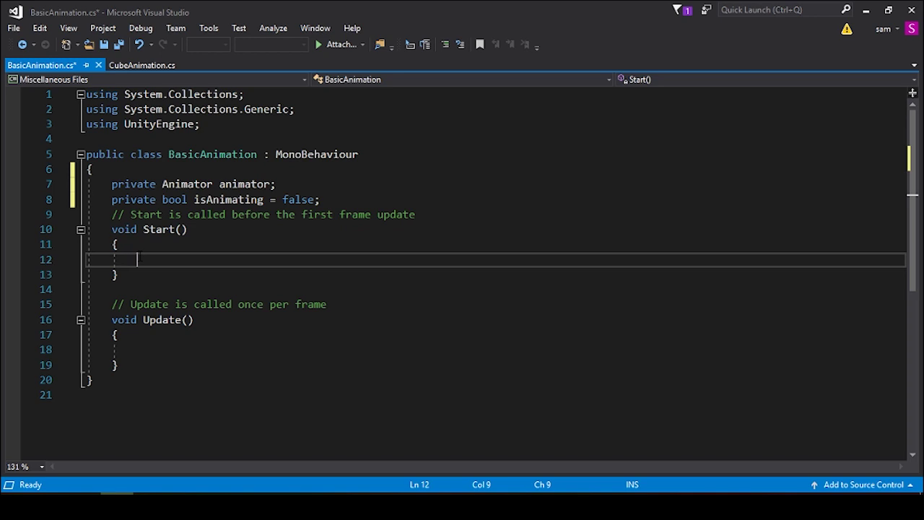
type("anim")
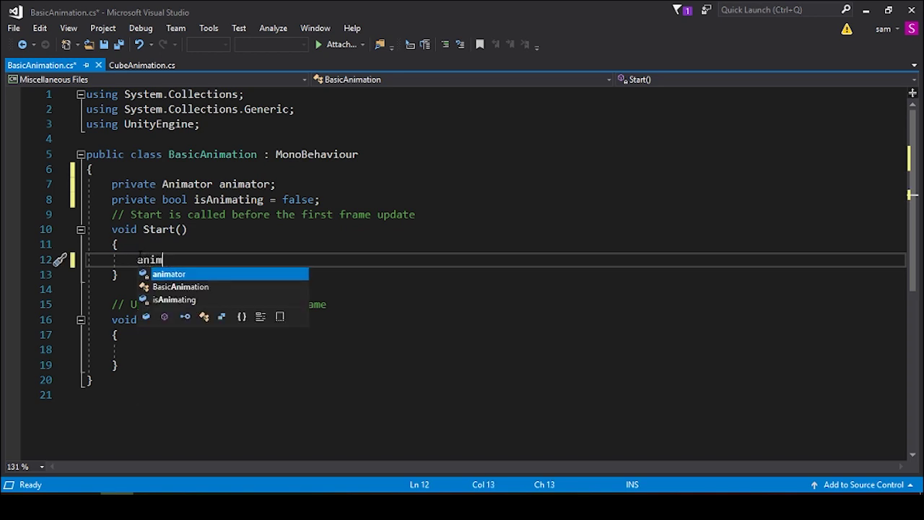
type("ator = ")
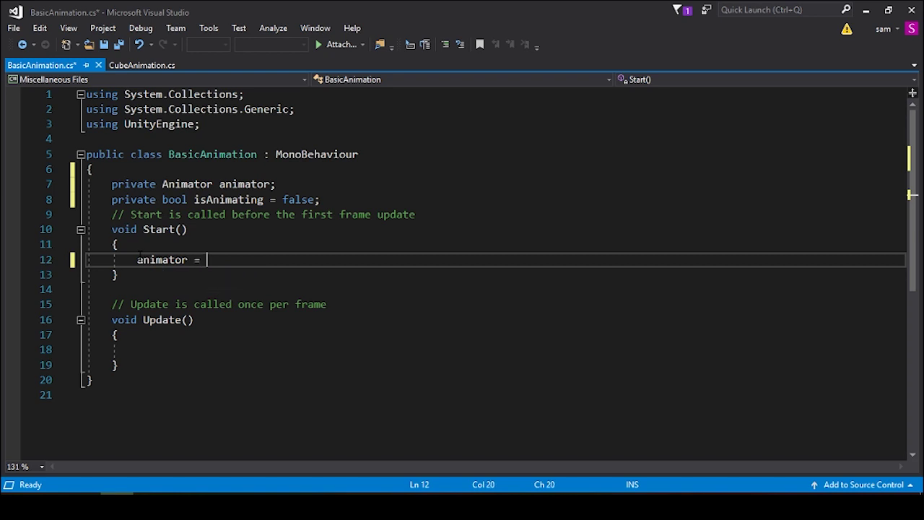
type("GetCompone")
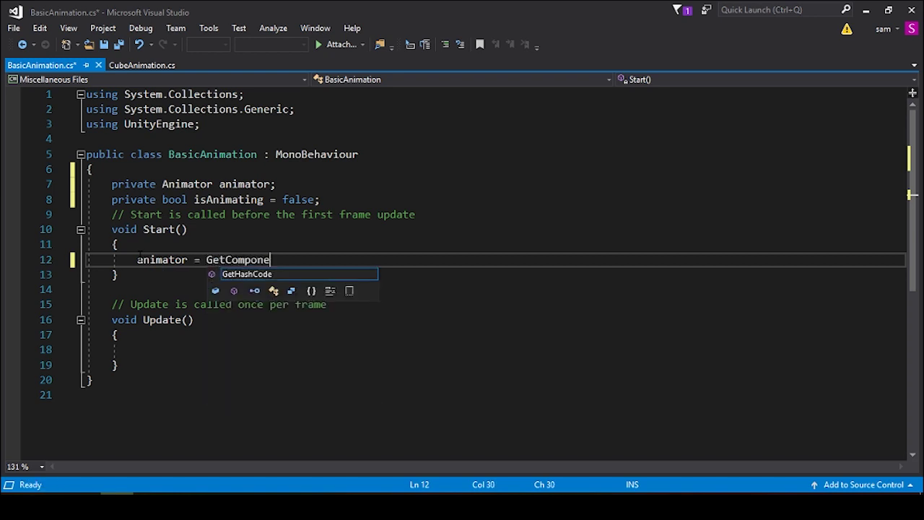
type("nt<Animator>()")
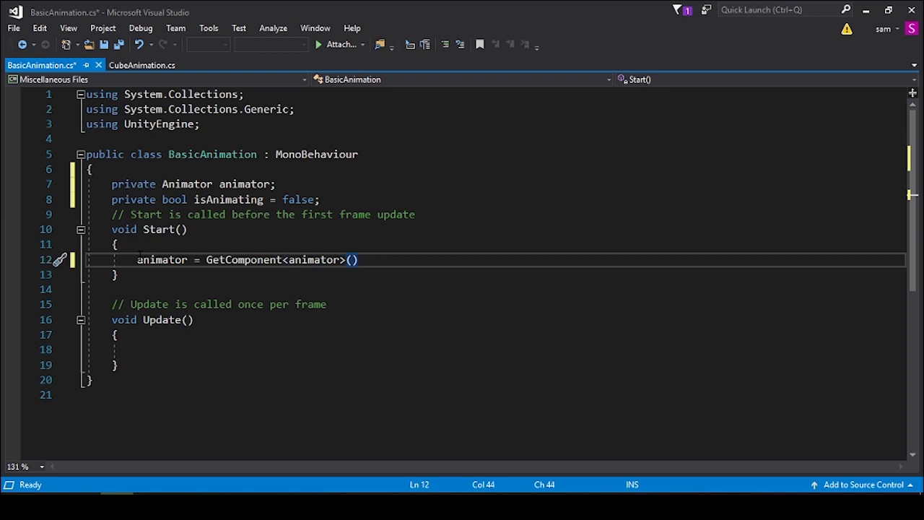
type(";")
key("ctrl+s")
Correct the GetComponent type argument in Start() to Animator with a capital A and save the script.
key("Left")
key("Left")
key("Left")
key("Left")
key("Left")
key("Left")
key("Left")
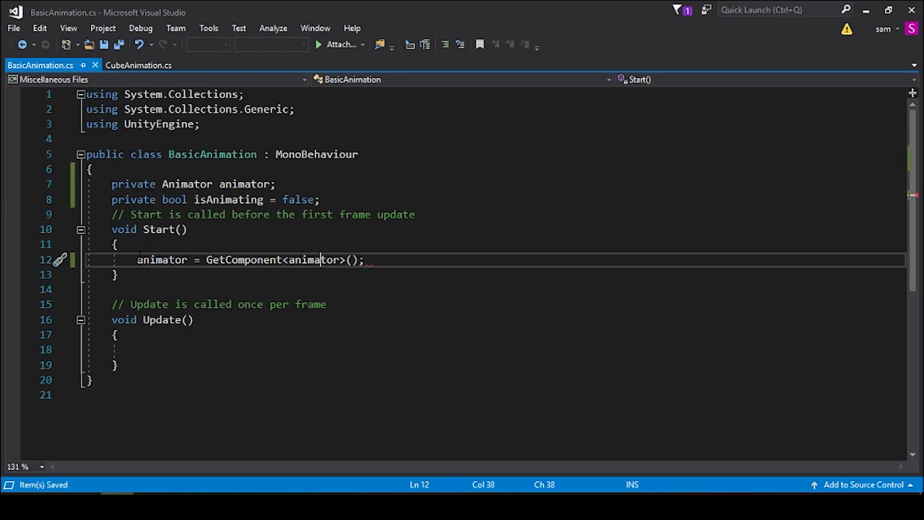
key("Left")
key("Left")
key("Left")
key("Left")
key("BackSpace")
type("A")
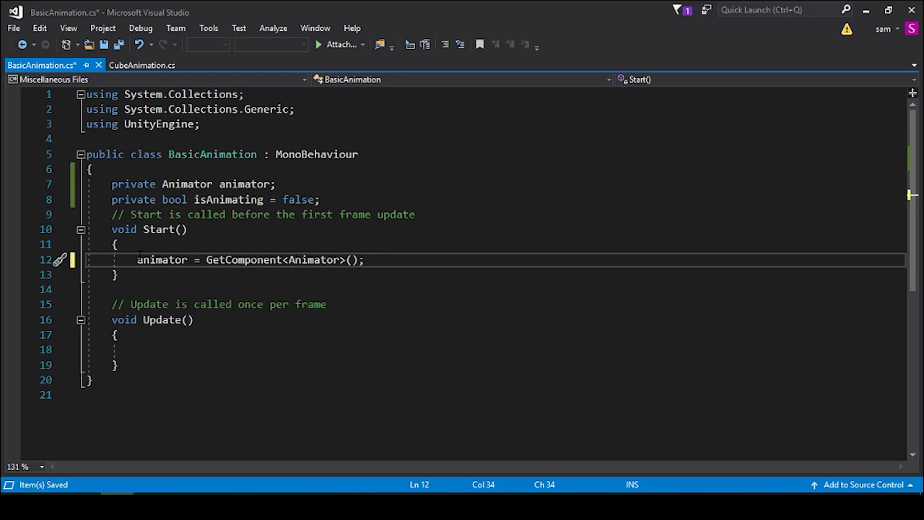
left_click(395, 258)
key("ctrl+s")
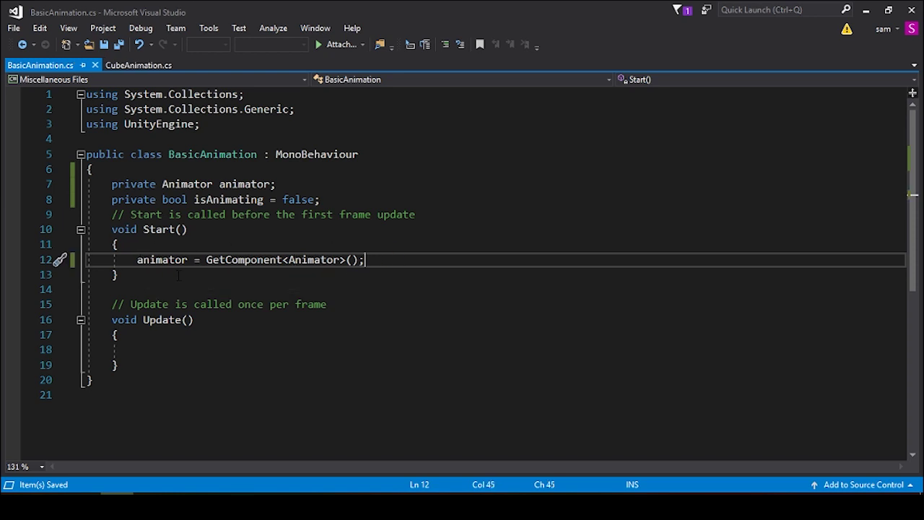
Inside Update(), add an if block with the condition Input.GetKeyDown(KeyCode.Space).
left_click(149, 352)
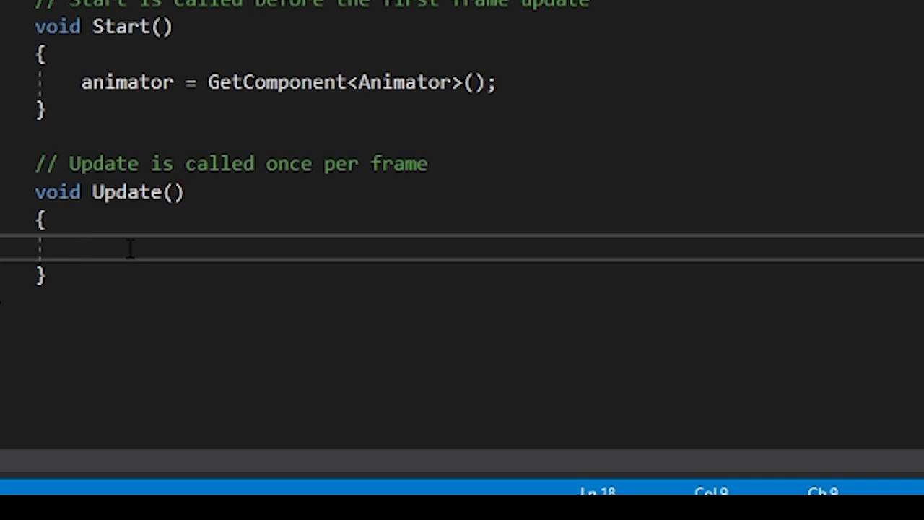
type("if")
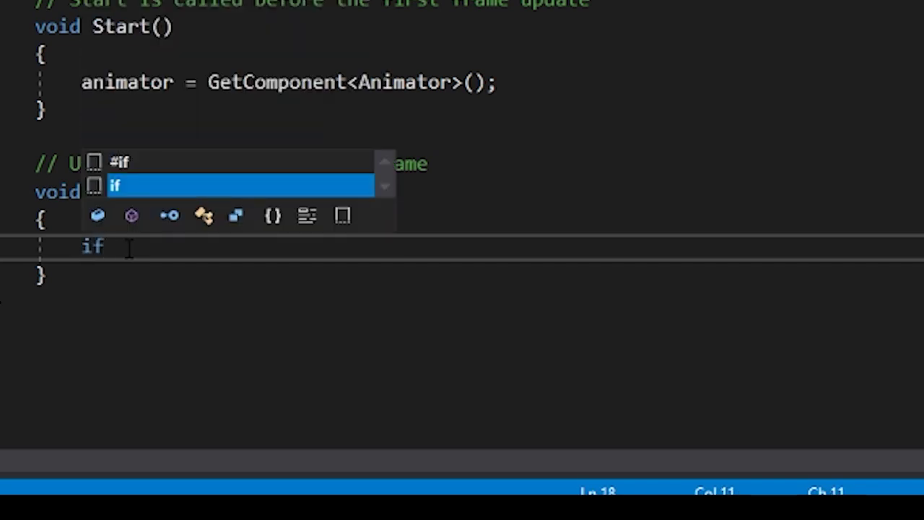
type("(Inp")
type("ut.GetK")
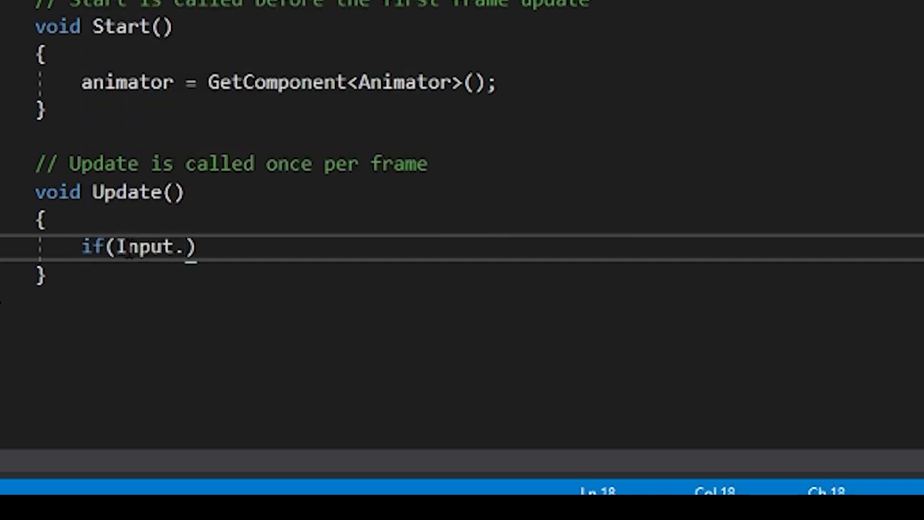
type("eyDown(K")
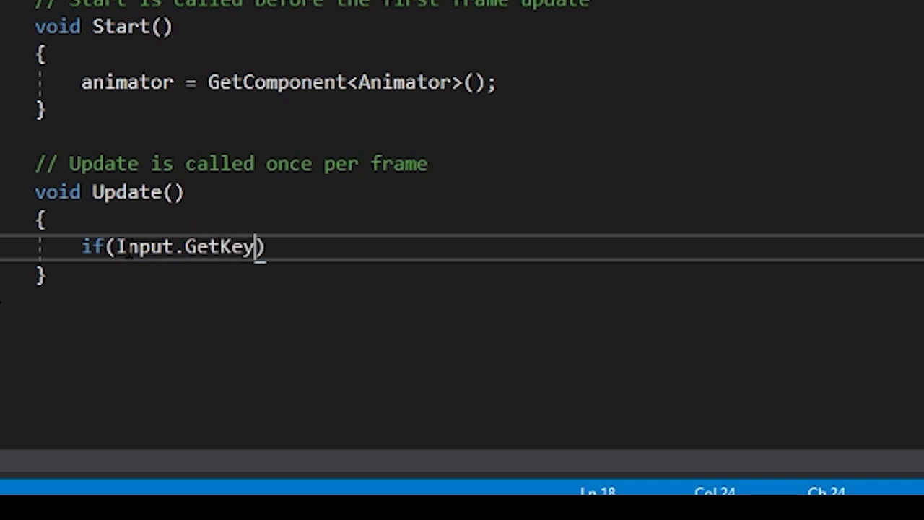
type("eyCodeS")
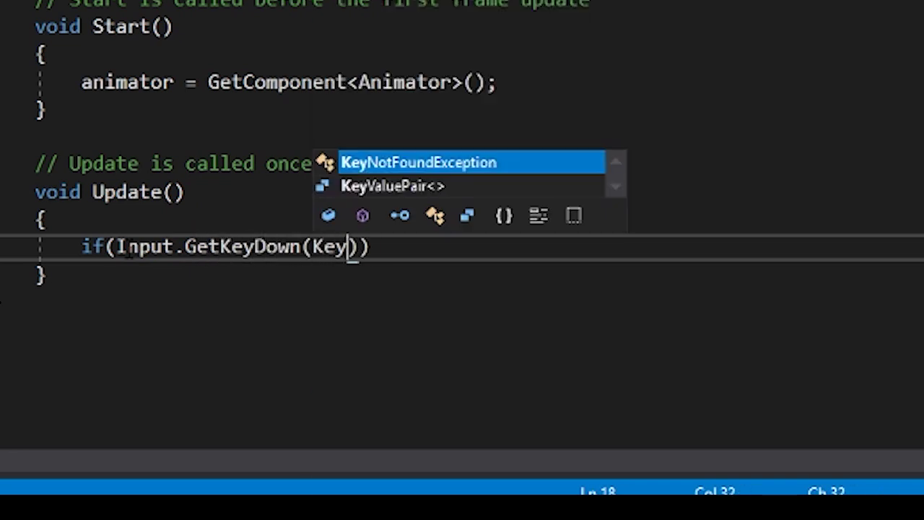
key("BackSpace")
type(".Sa")
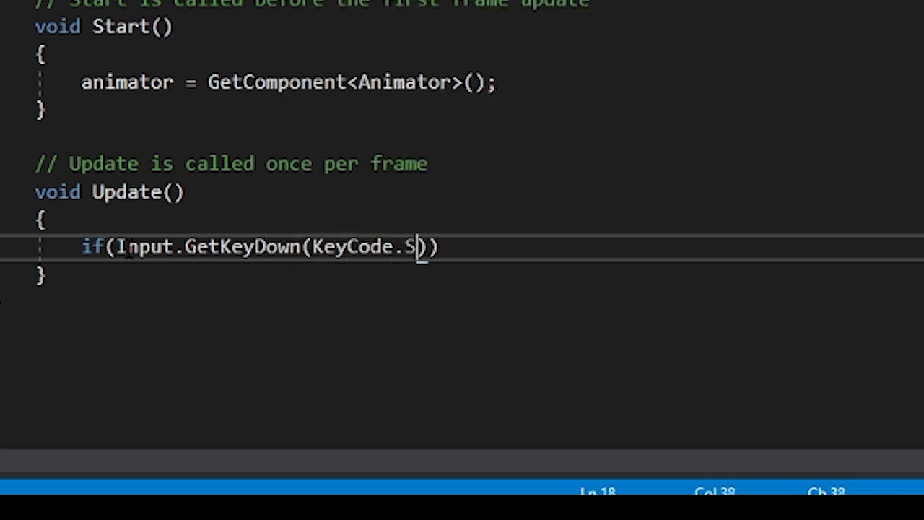
key("BackSpace")
type("pace) &&")
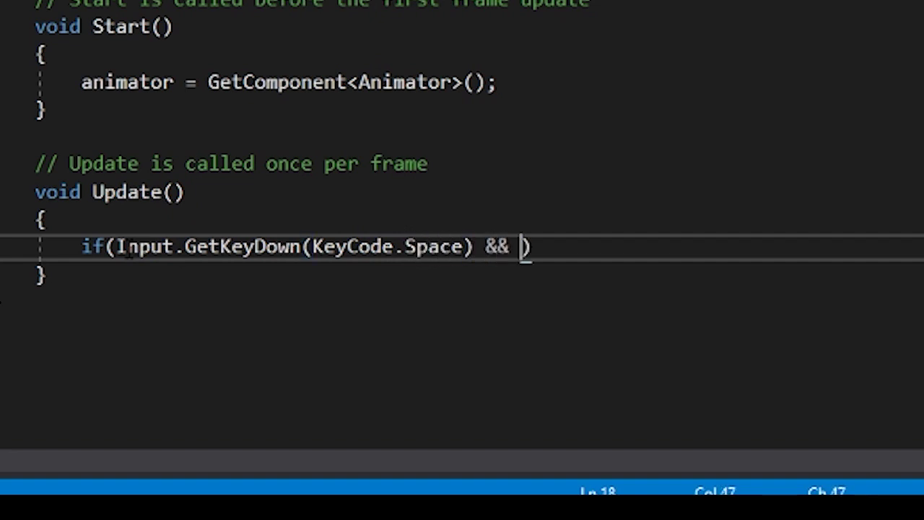
key("BackSpace")
key("BackSpace")
key("BackSpace")
key("BackSpace")
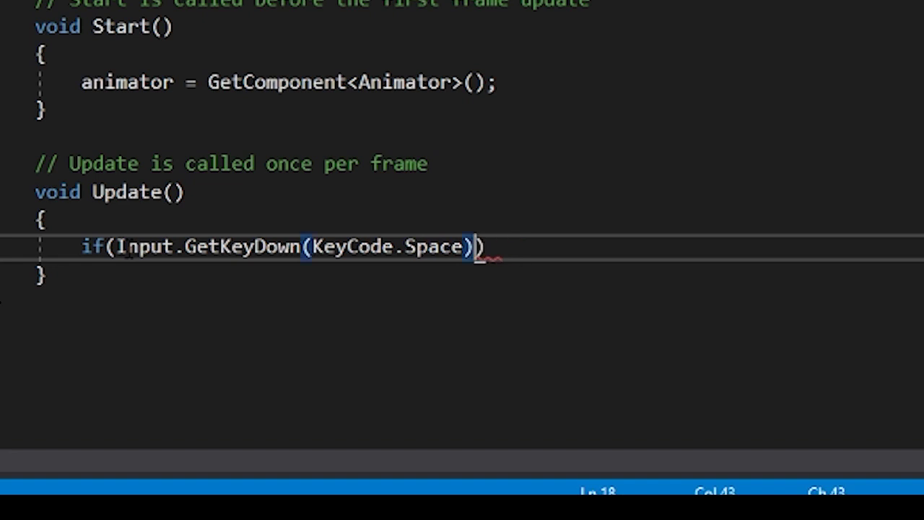
type(") {")
key("Return")
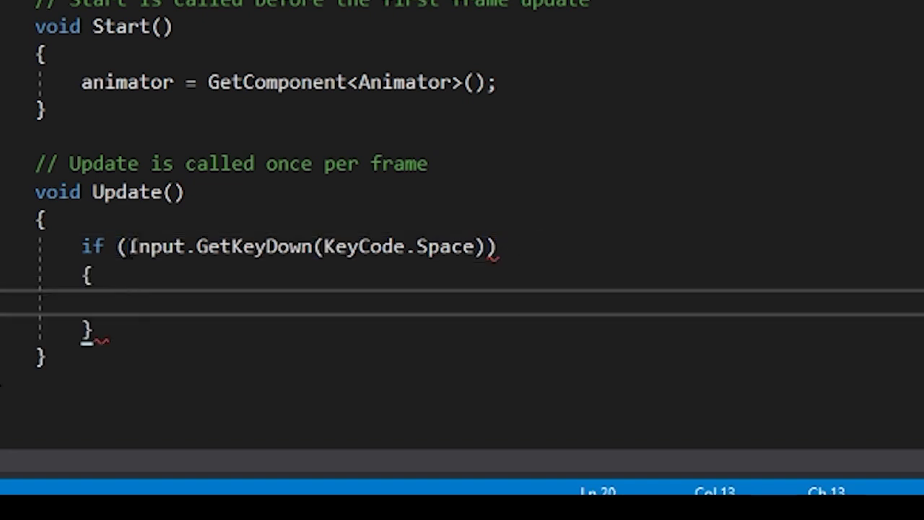
Inside the Space key if block, add the call animator.SetBool("isAnimating", true);.
type("an")
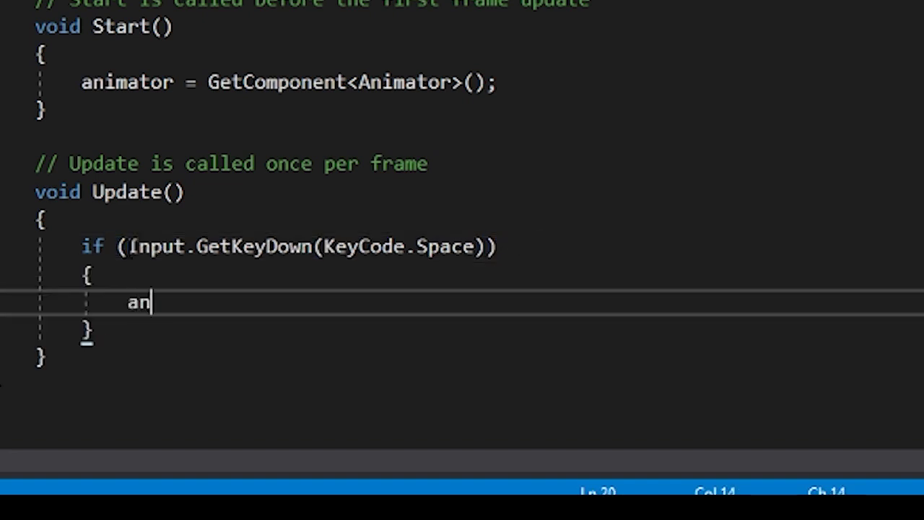
type("imator.Set")
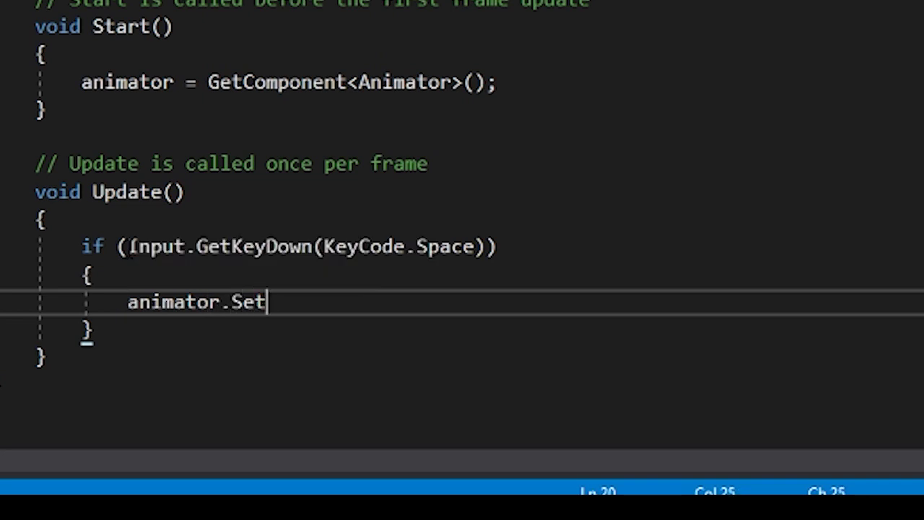
type("Bool")
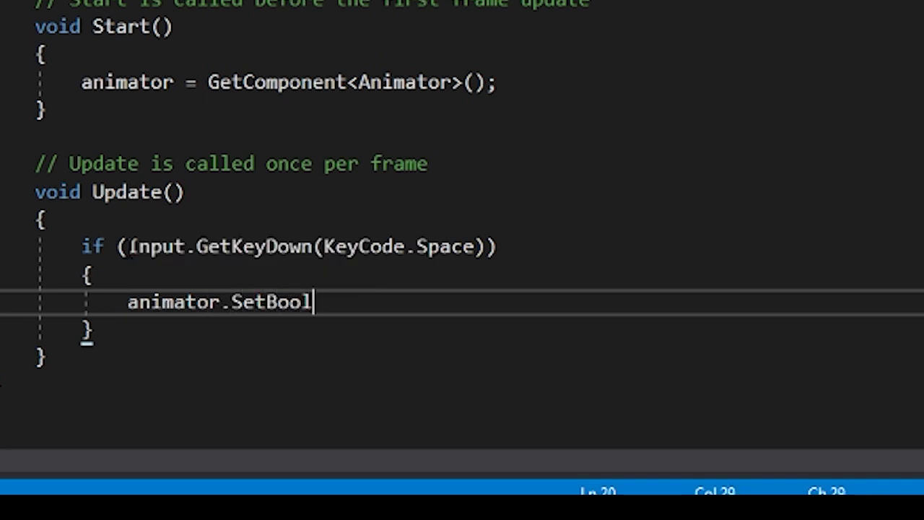
type("(\"isAn")
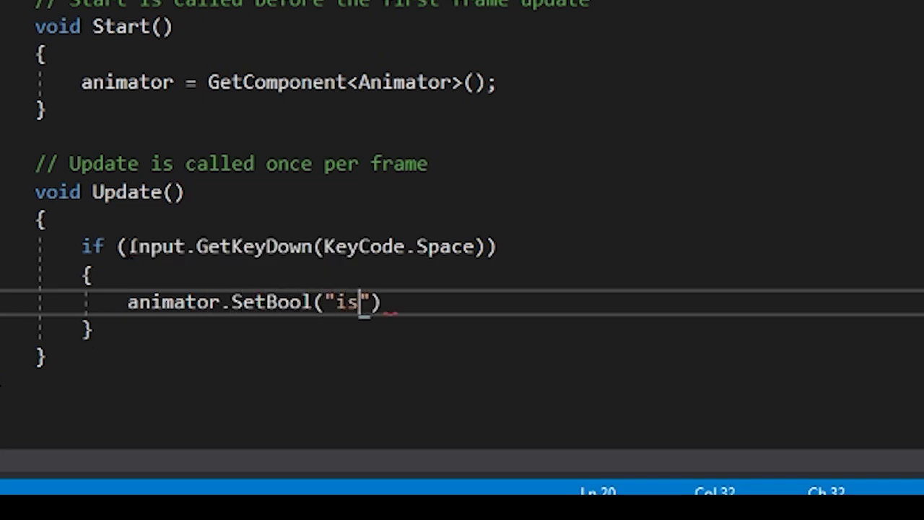
type("imating\"")
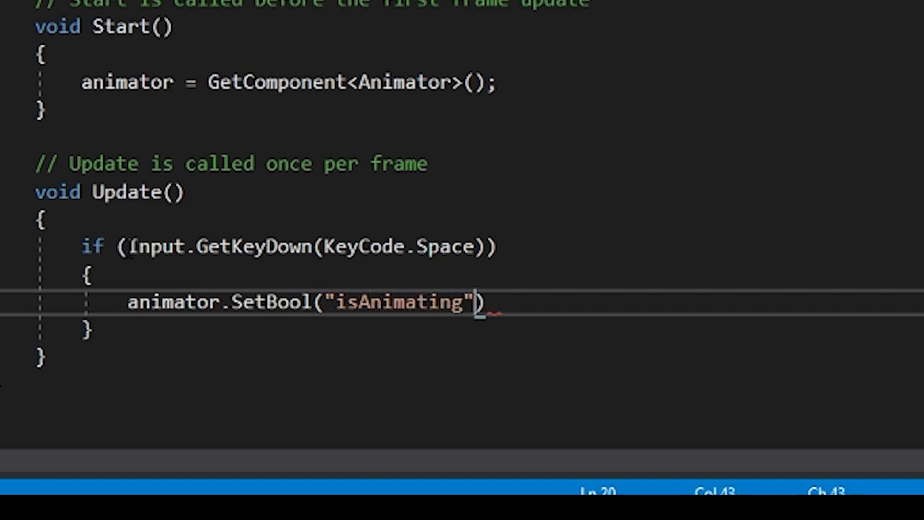
type(", true)")
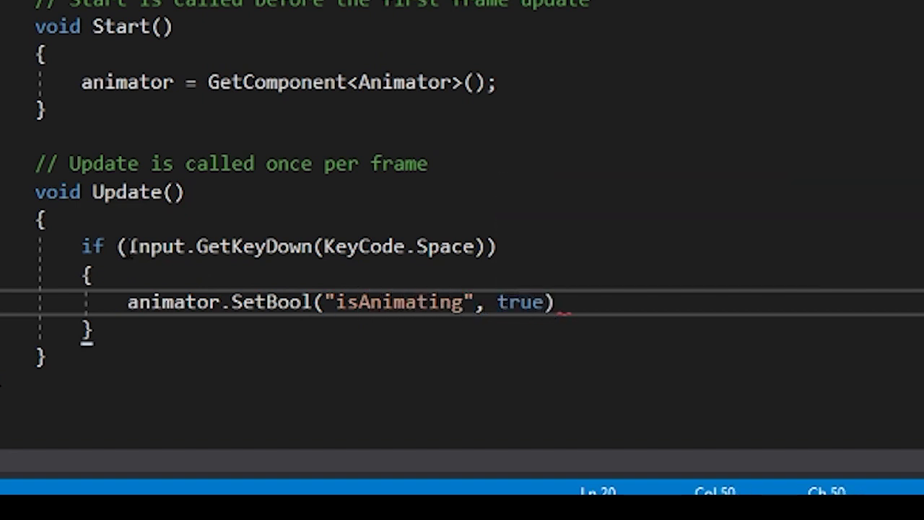
type(";")
key("Return")
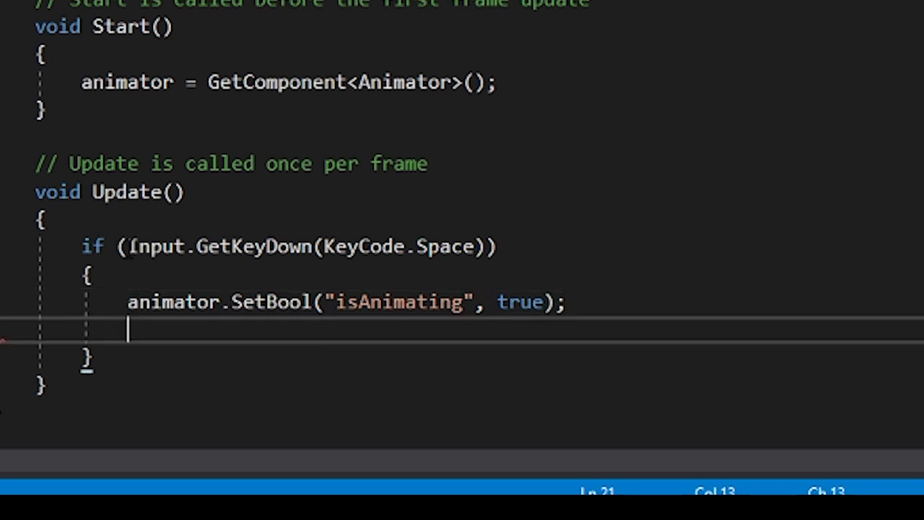
Below the SetBool call, add the statement isAnimating = true;.
type("isAnimating")
key("BackSpace")
type("An")
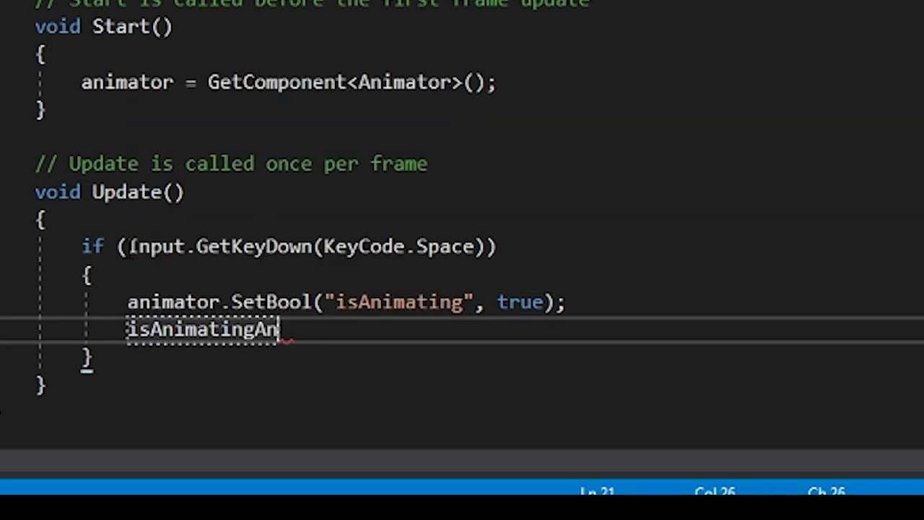
key("BackSpace")
key("BackSpace")
key("BackSpace")
type("h =")
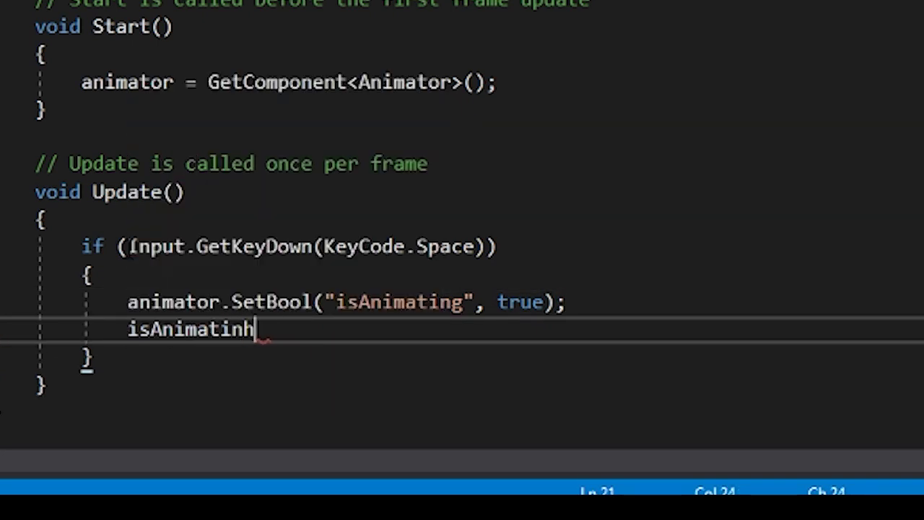
key("BackSpace")
key("BackSpace")
key("BackSpace")
type("g =")
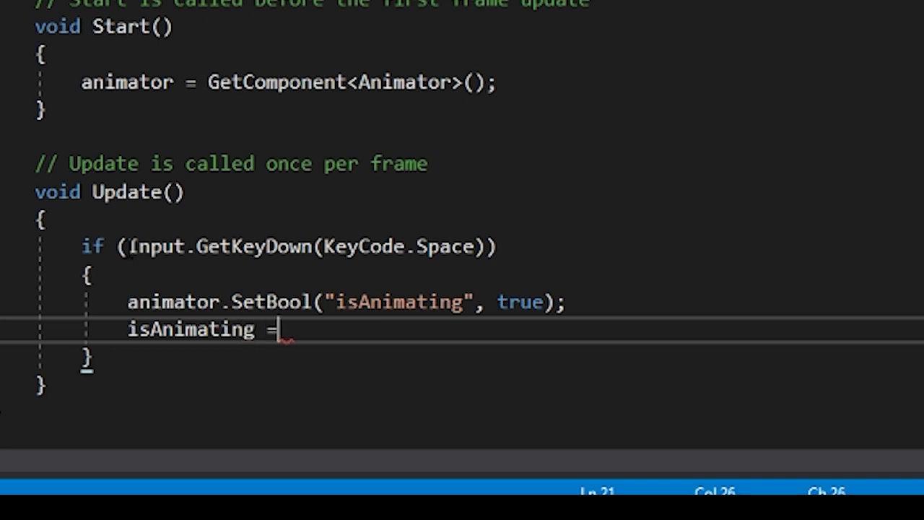
type(" true;")
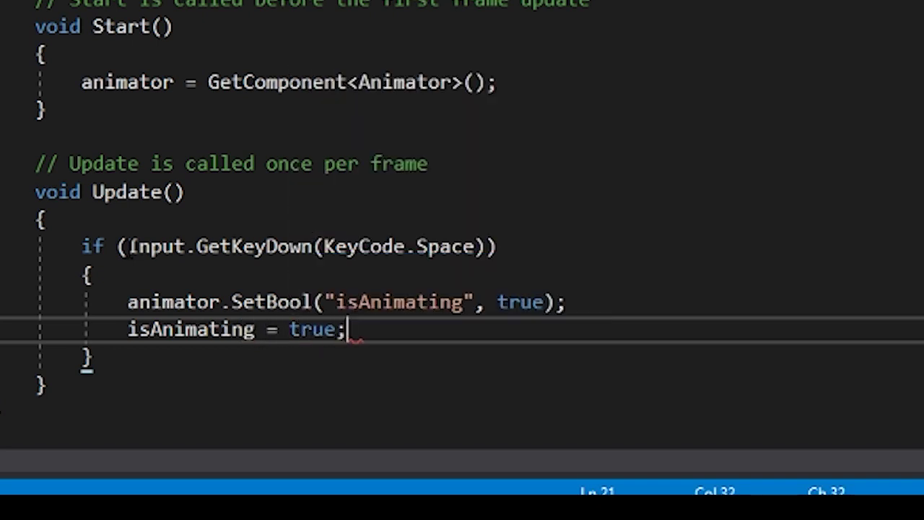
scroll(462, 289, "down", 1)
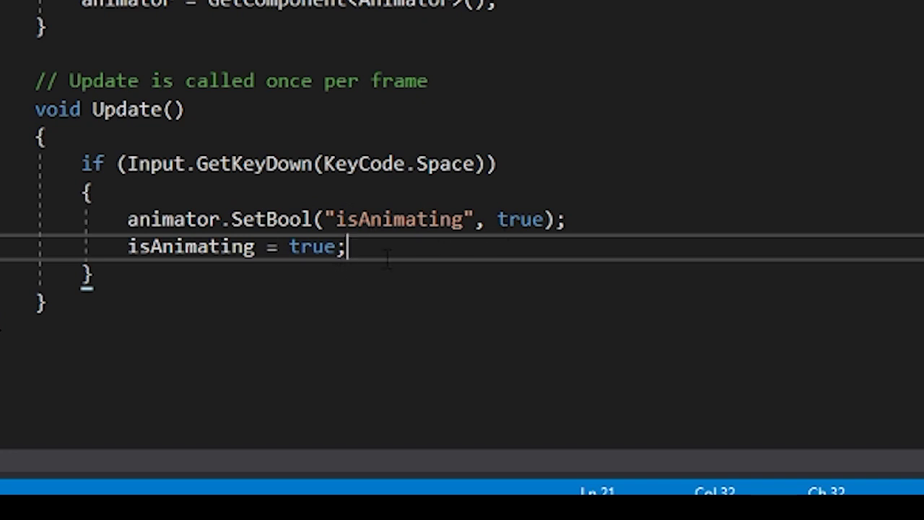
Extend the Space key if condition in Update() with && !isAnimating.
left_click(482, 164)
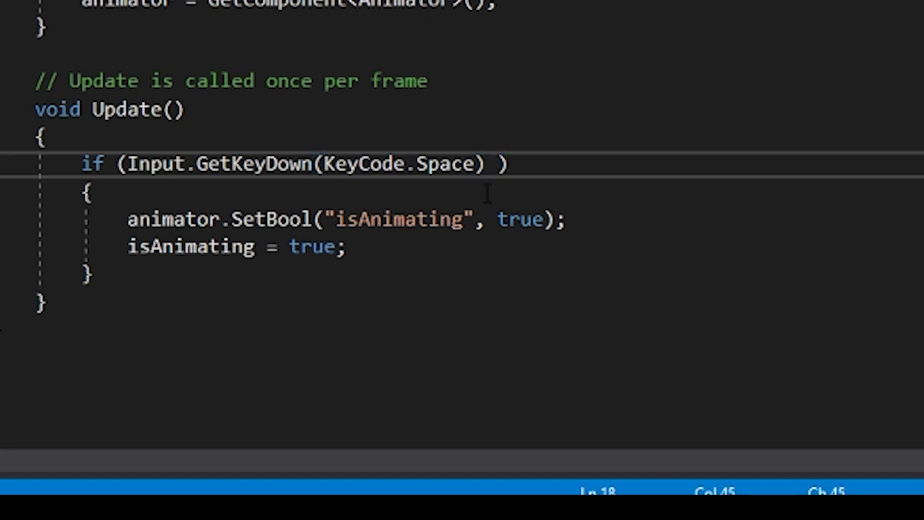
type("&&")
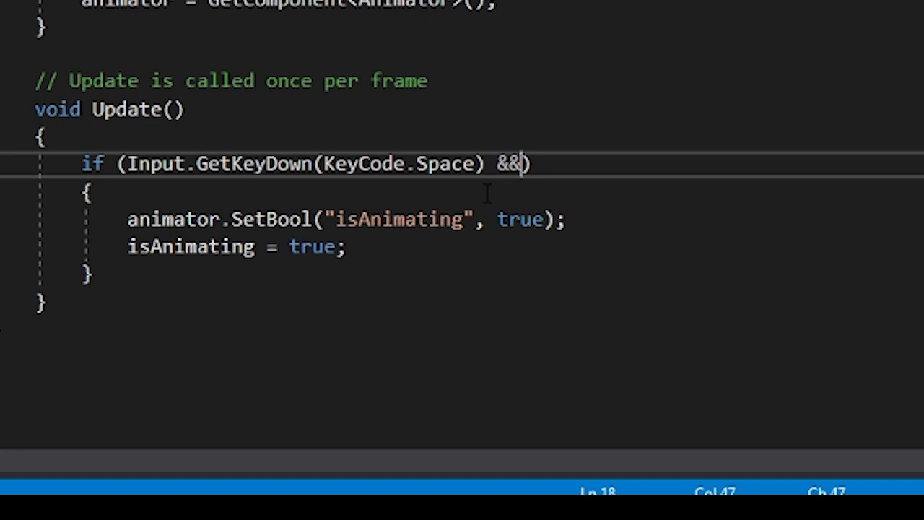
type(" !")
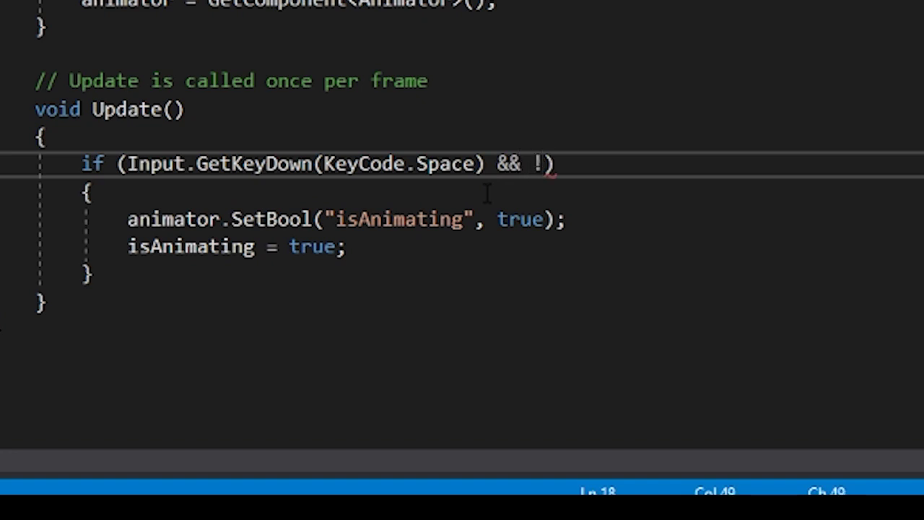
type("isAnimating")
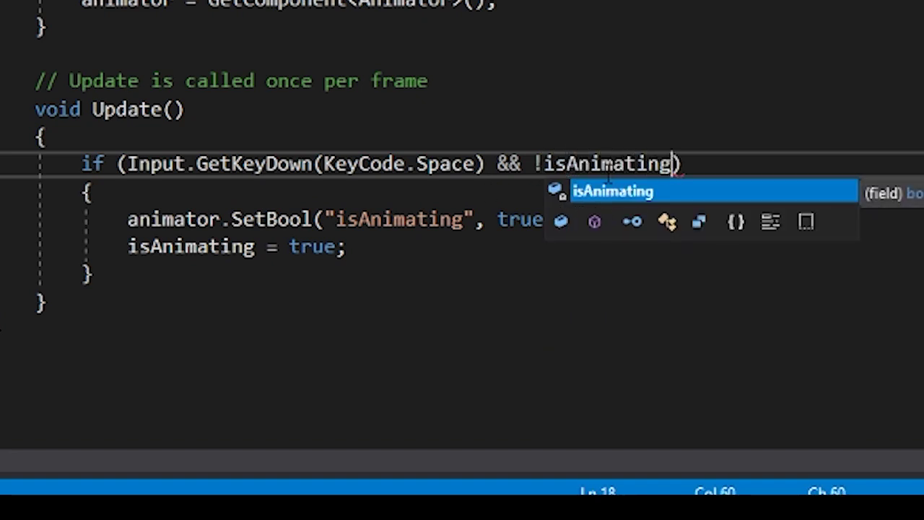
key("Left")
key("Left")
key("Left")
key("Left")
key("Left")
key("Left")
key("Left")
key("Left")
key("Left")
key("Left")
key("Left")
key("Left")
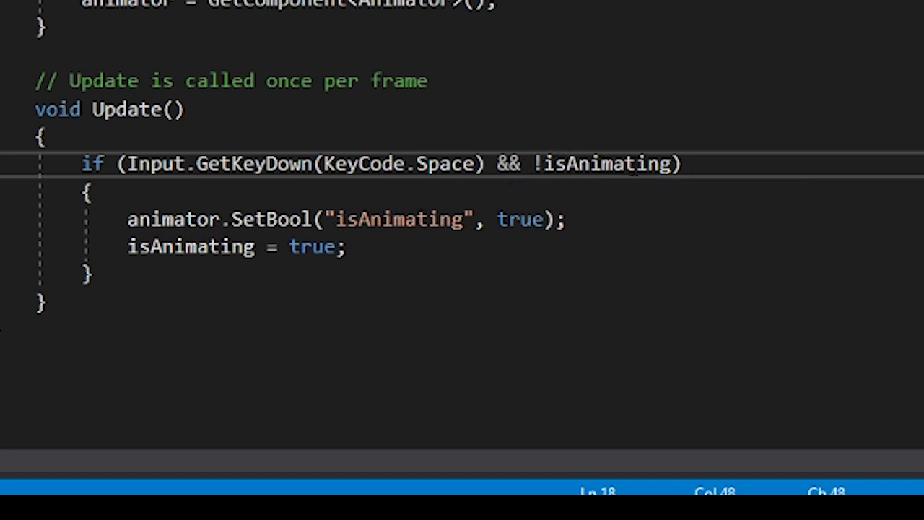
After the if block, add an else if block with the condition Input.GetKeyDown(KeyCode.Space) && isAnimating.
left_click(159, 301)
left_click(164, 274)
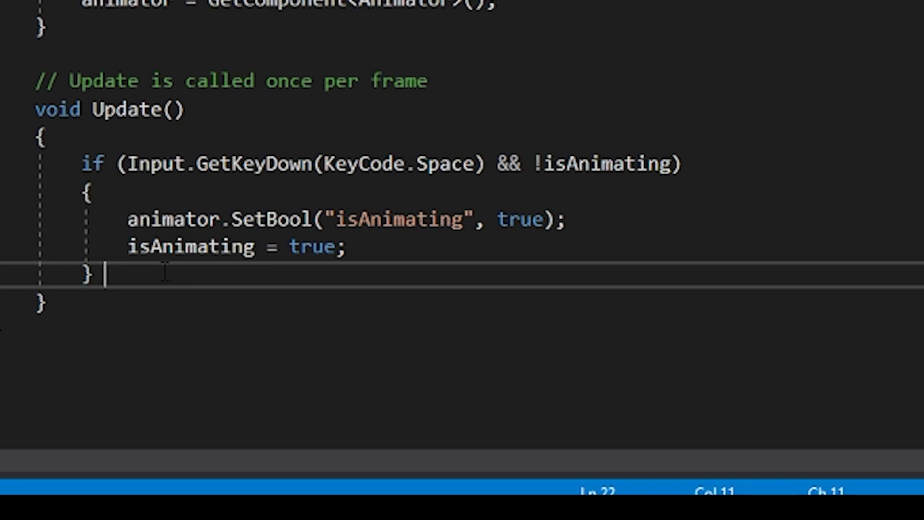
key("BackSpace")
type("else")
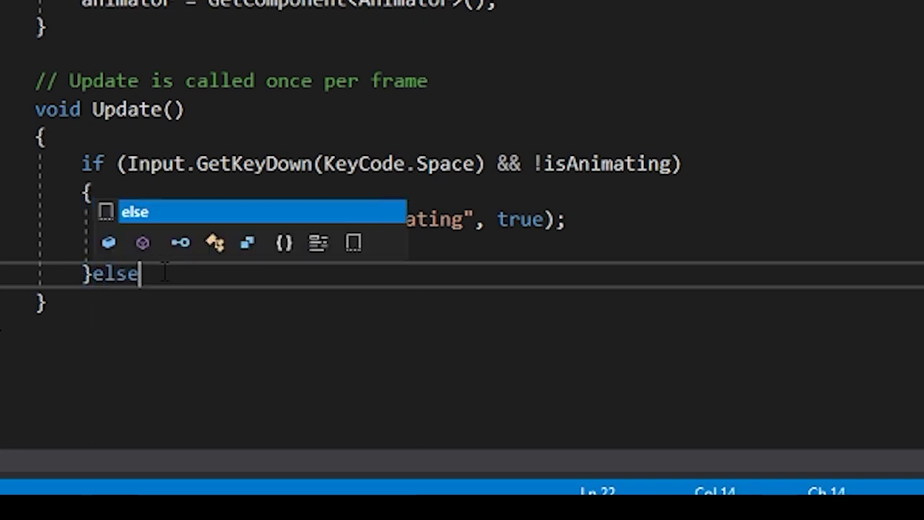
type(" if(Input.Ge")
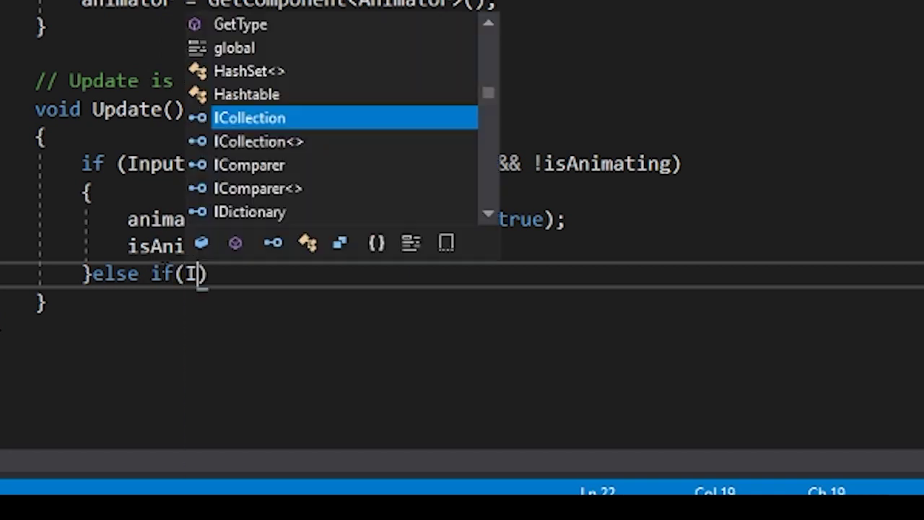
type("tKeyDown")
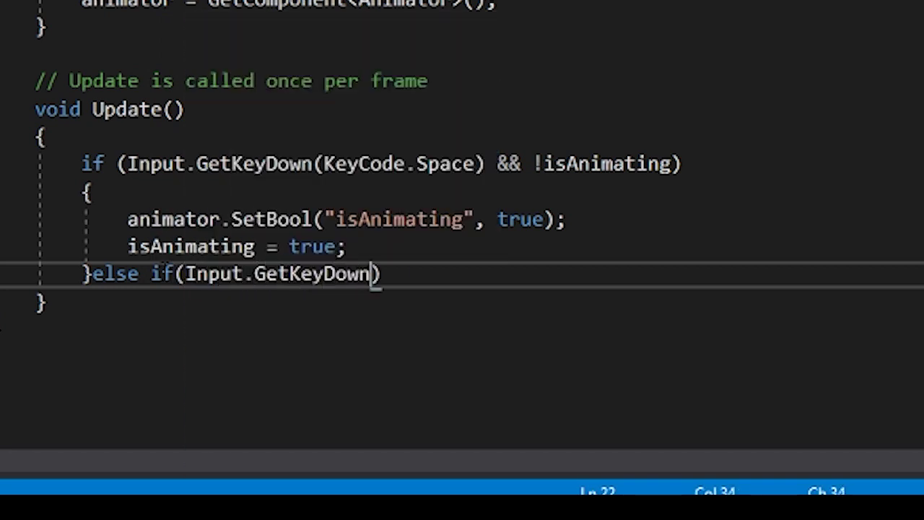
type("(Key")
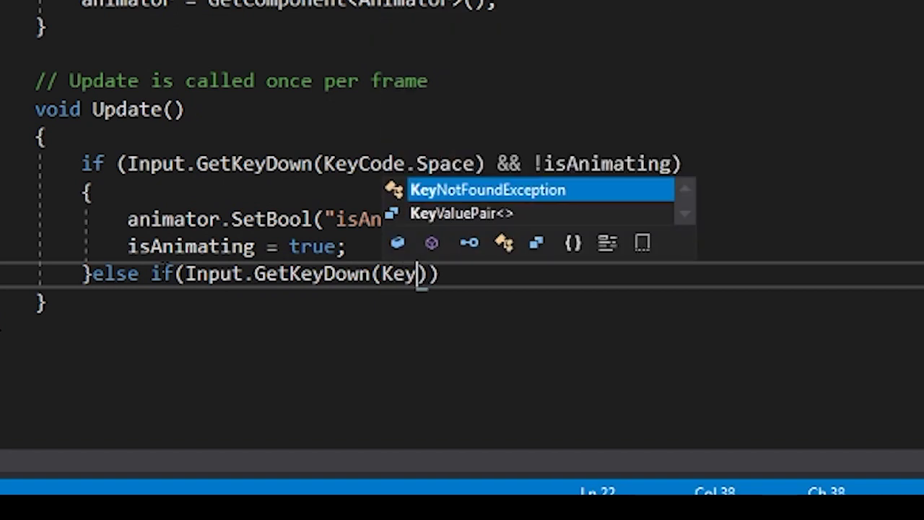
type("Code.Spac")
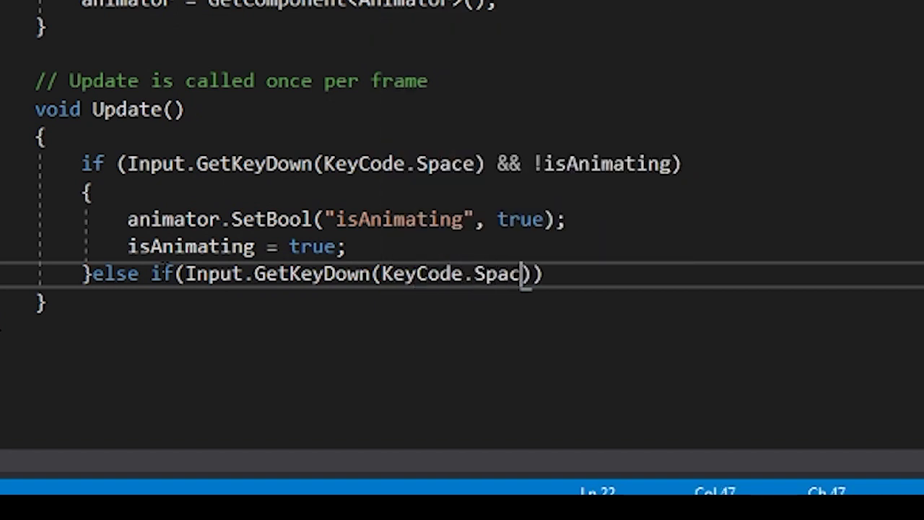
type("e) &&")
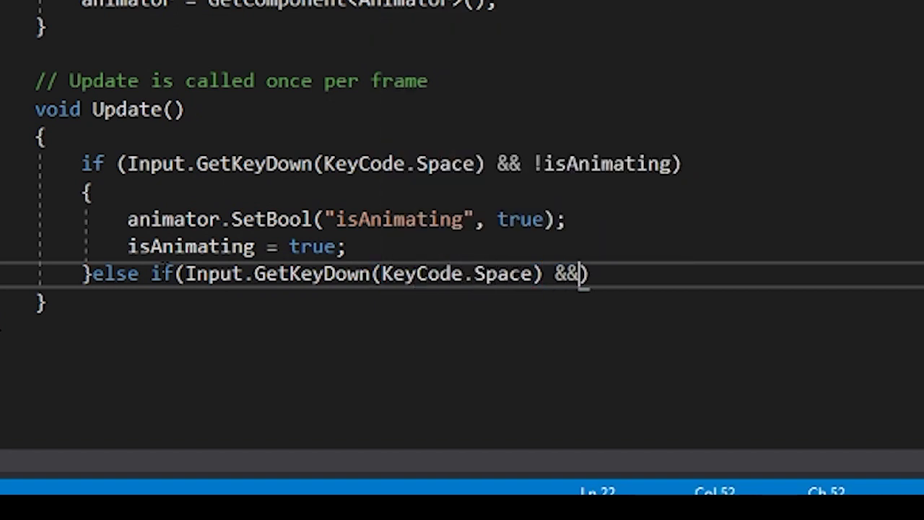
type(" isAnimatin")
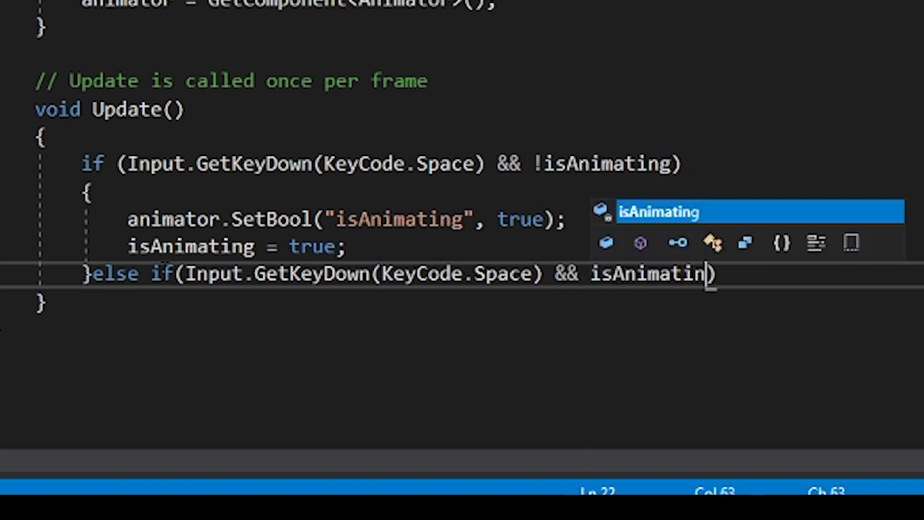
type("g) {")
key("Return")
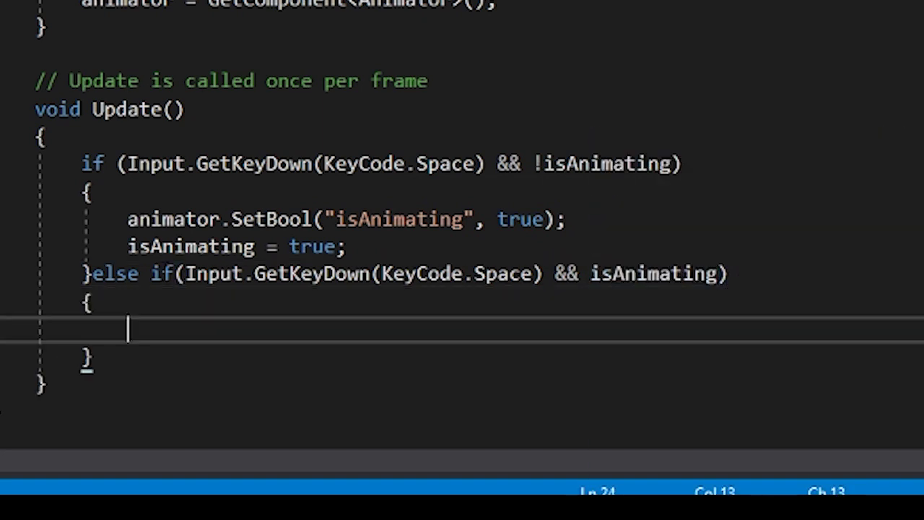
Inside the else if block, add the call animator.SetBool("isAnimating", false);.
type("anima")
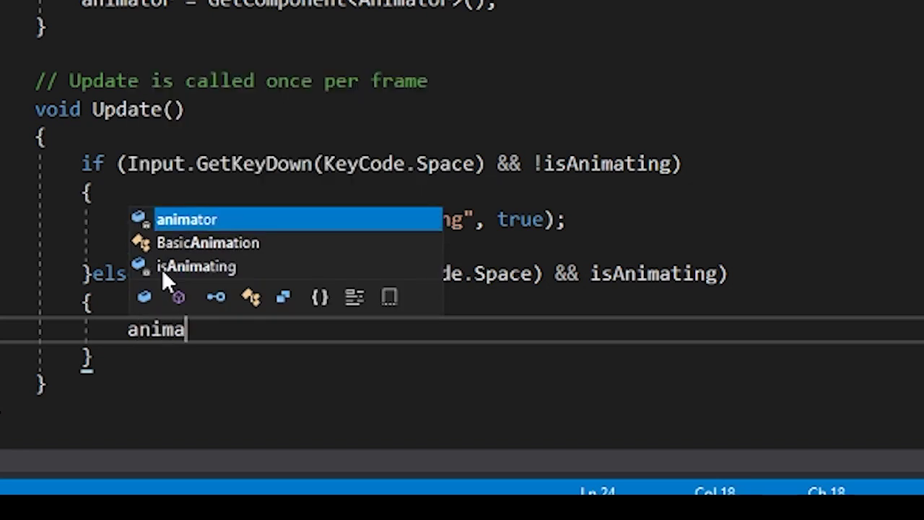
type("tor.SetBo")
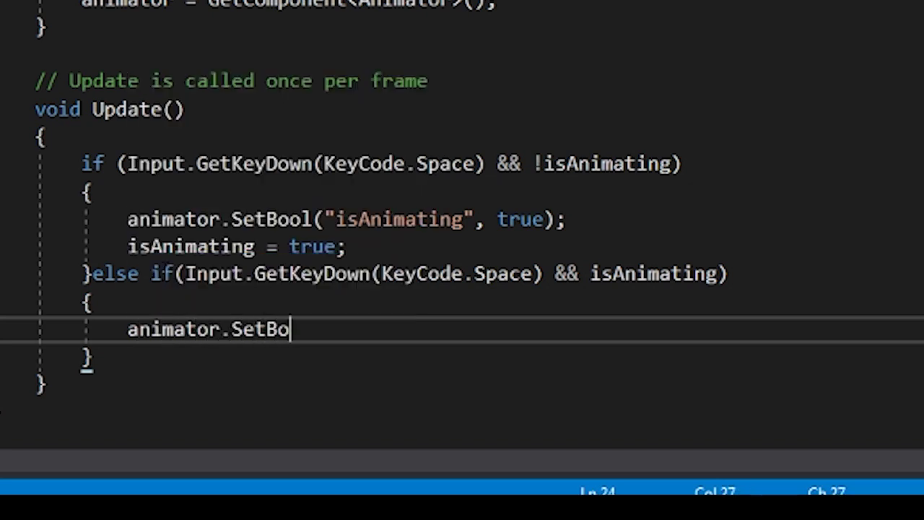
type("ol(\"isAnimating")
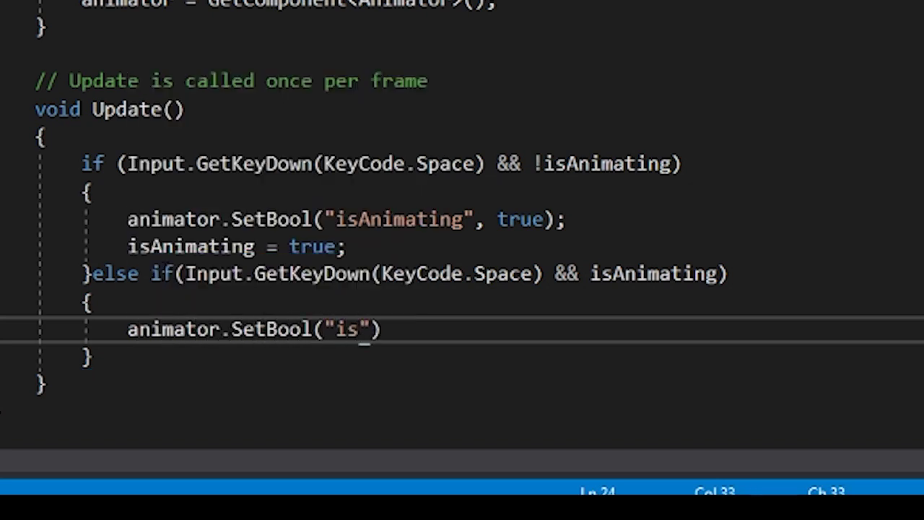
type("\"")
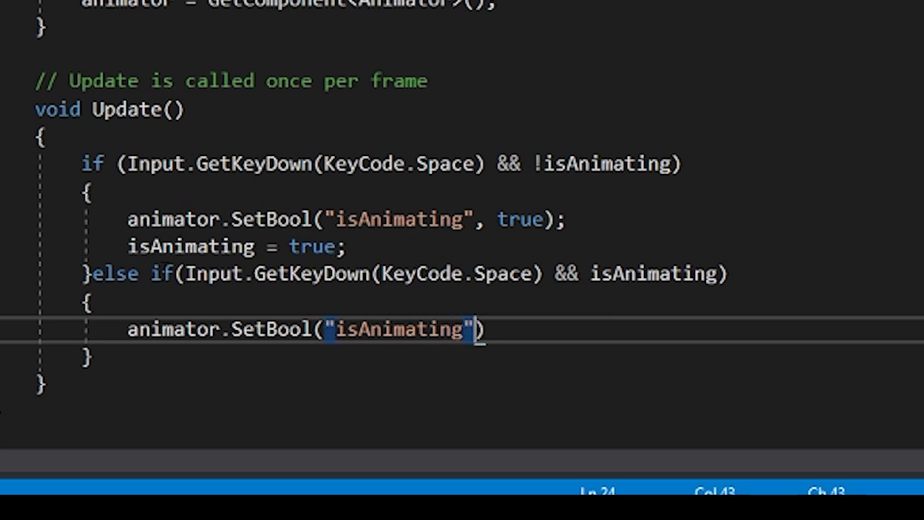
type(", false);")
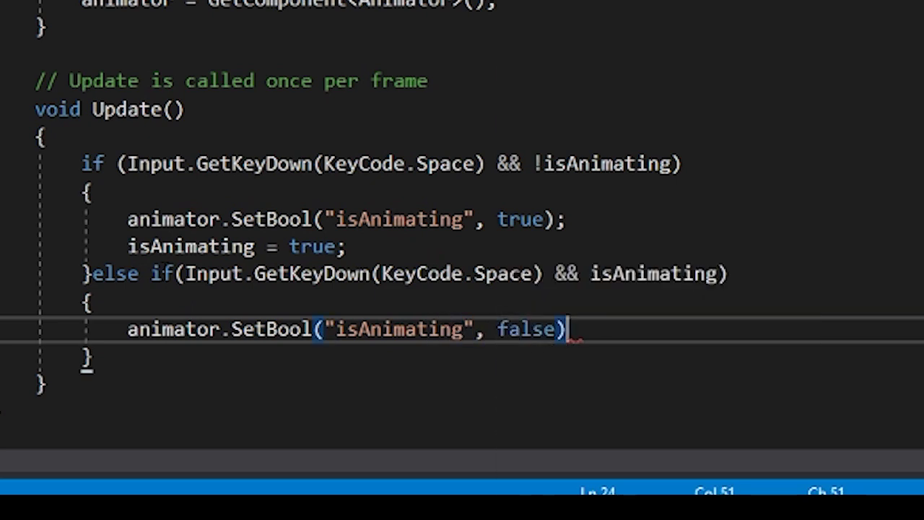
Below the SetBool call in the else if block, add the statement isAnimating = false;.
key("Return")
type("is")
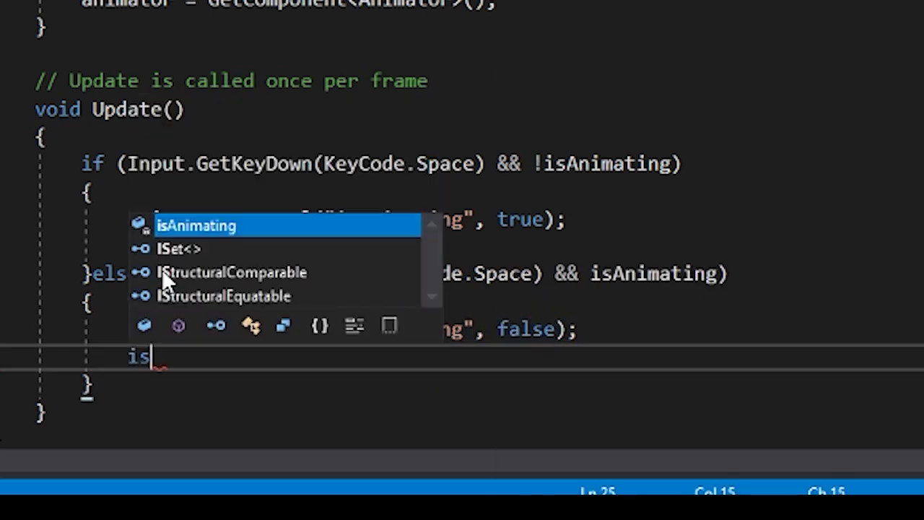
type("Animating = ")
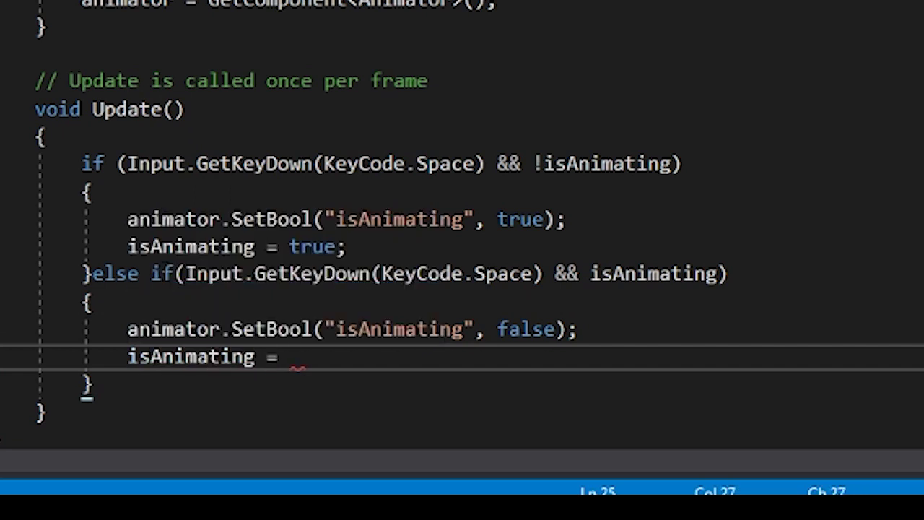
type("false;")
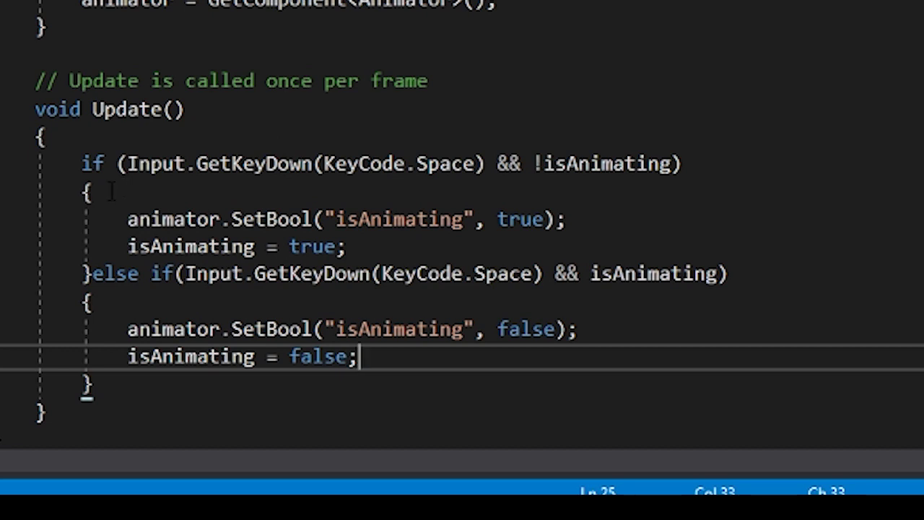
Add Debug.Log("IS ANIMATING"); as the first line of the Space key if block.
left_click(110, 192)
key("Return")
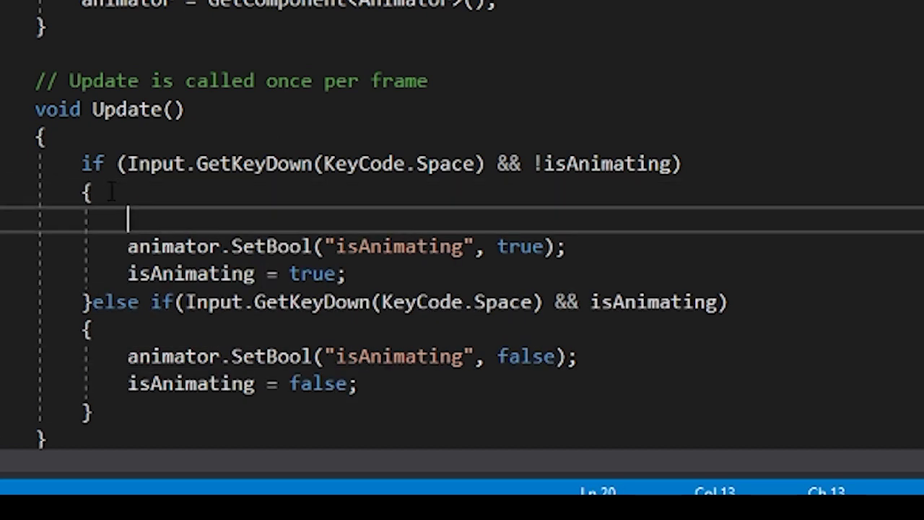
type("Debug.")
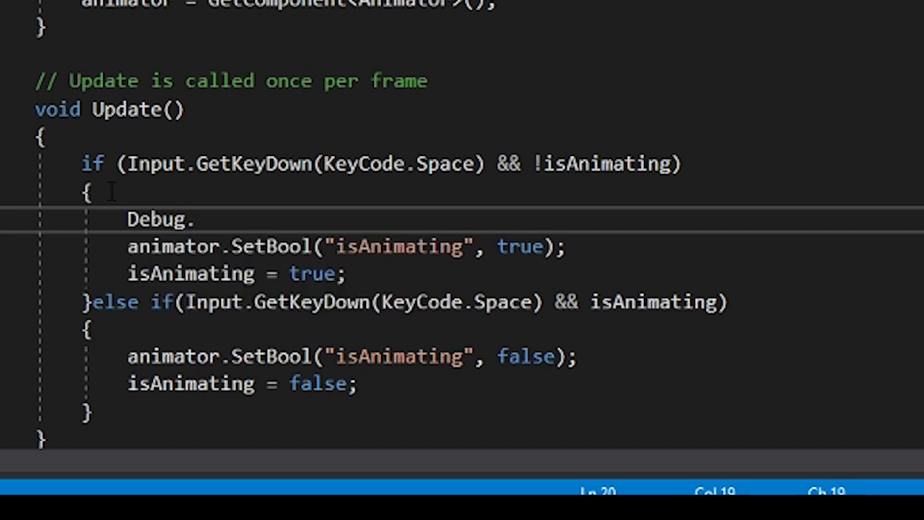
type("Log(\"")
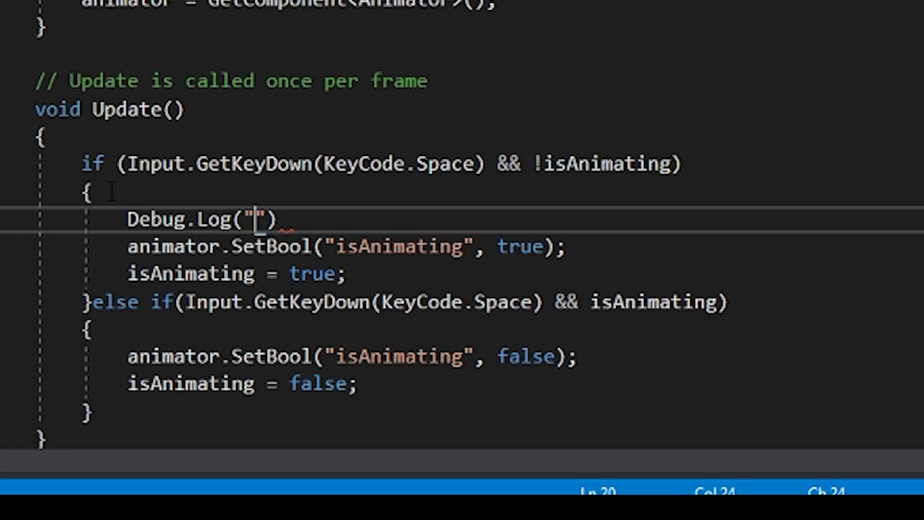
type("IS ANIMAT")
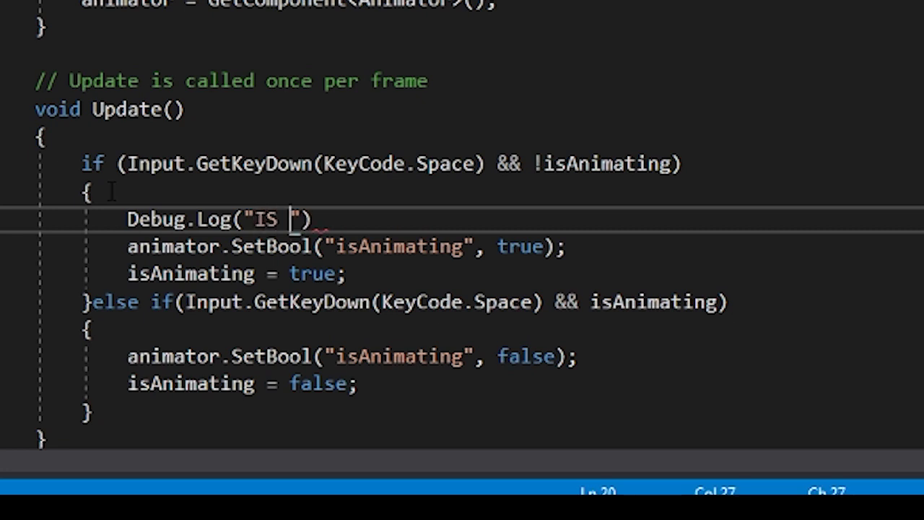
type("ING")
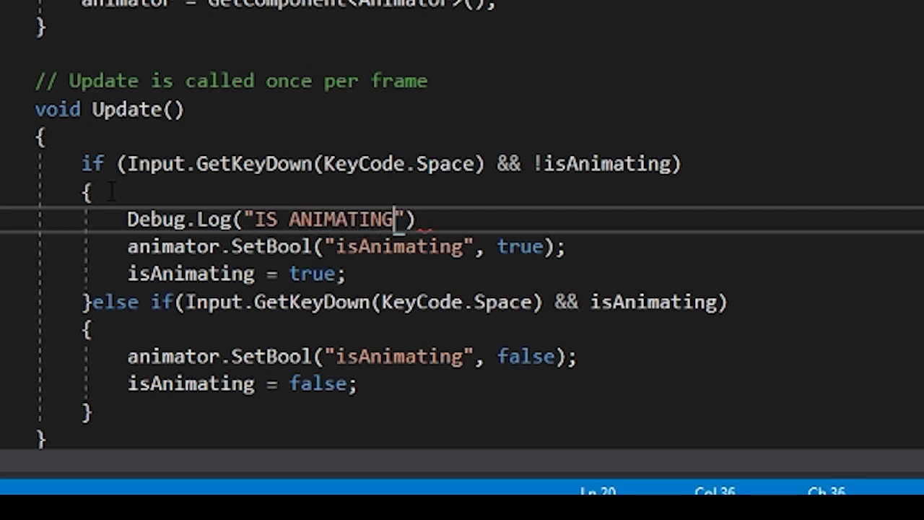
key("End")
type(";")
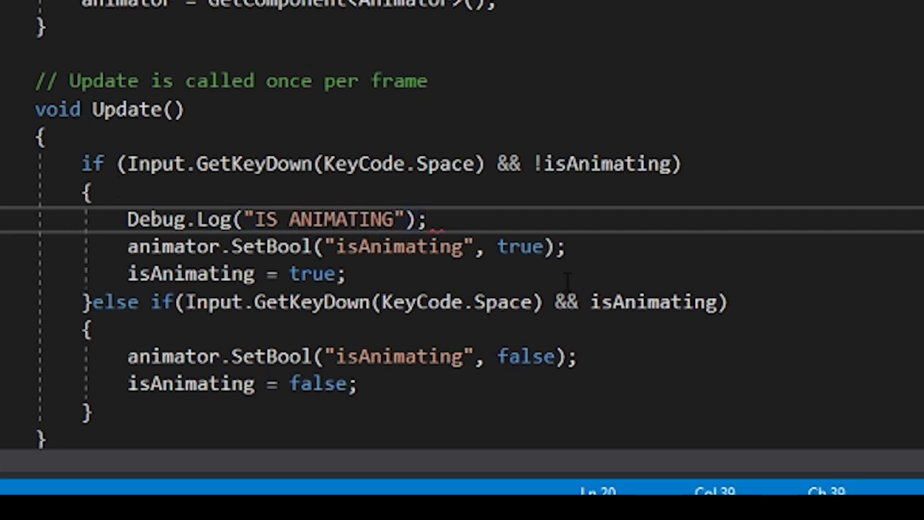
Copy the Debug.Log line to the start of the else if block and change its message to "ISN'T ANIMATING".
left_click_drag(429, 220, 129, 220)
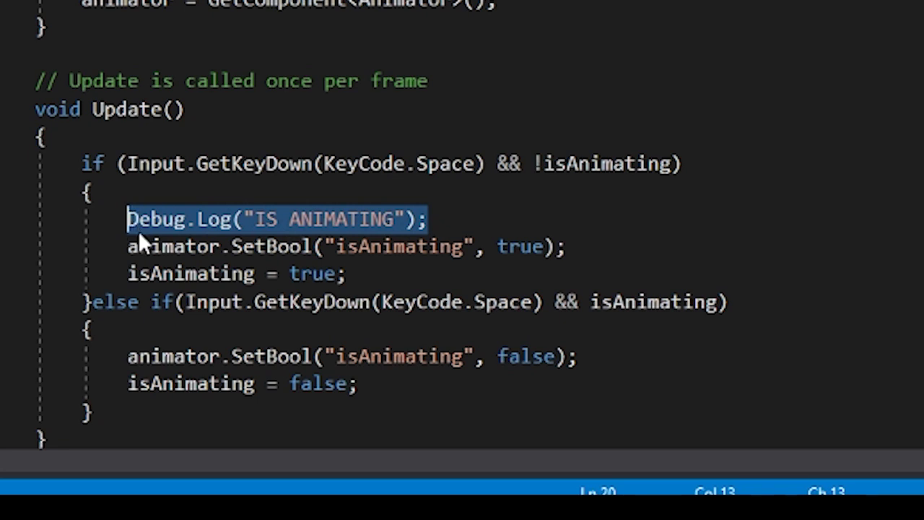
key("ctrl+c")
left_click(148, 328)
key("Return")
key("ctrl+v")
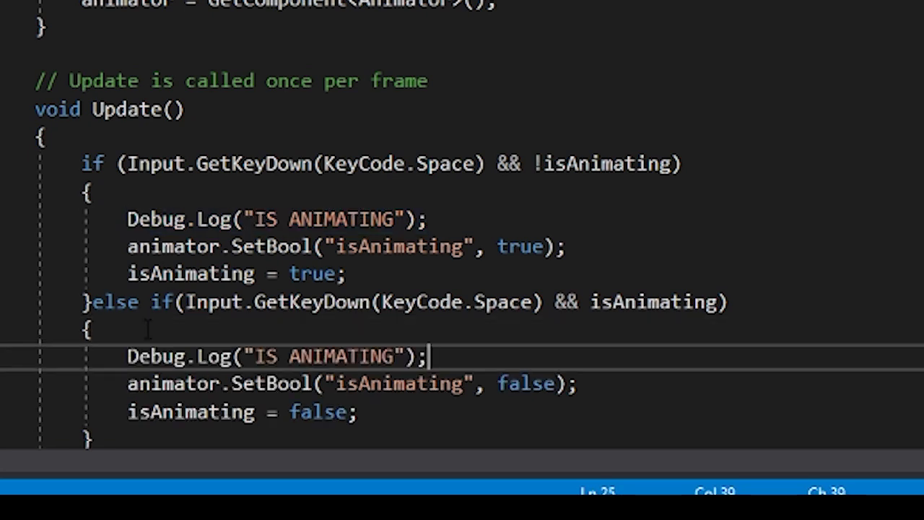
left_click(289, 357)
key("Left")
type("N")
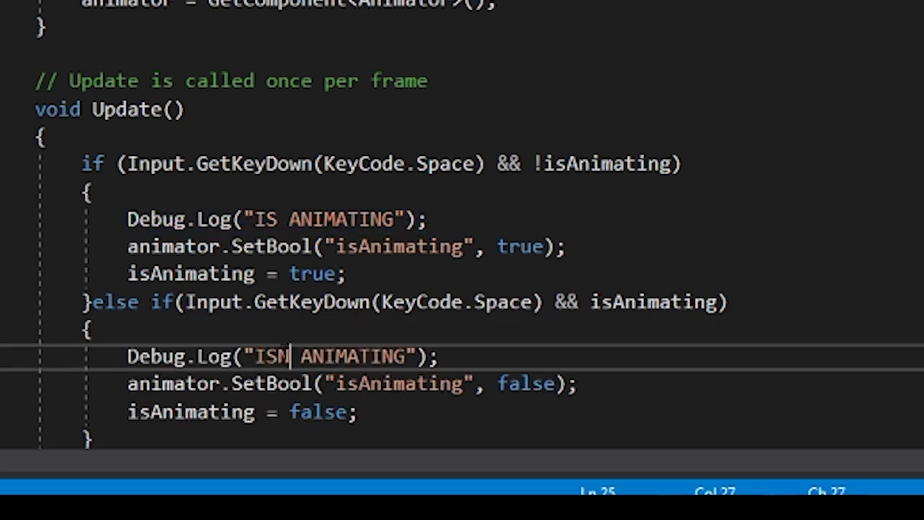
type("'T")
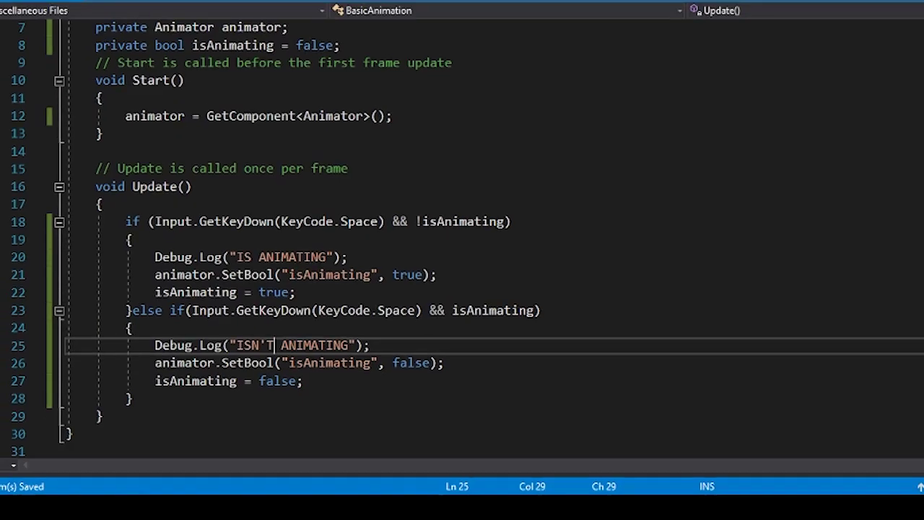
Switch to Unity, show the scene with the cube, and start Play mode to test the script.
left_click(376, 448)
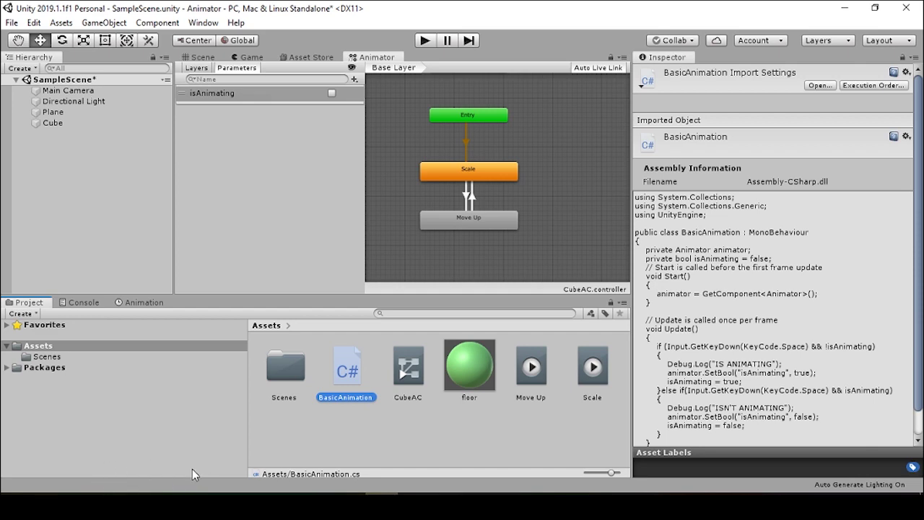
left_click(203, 57)
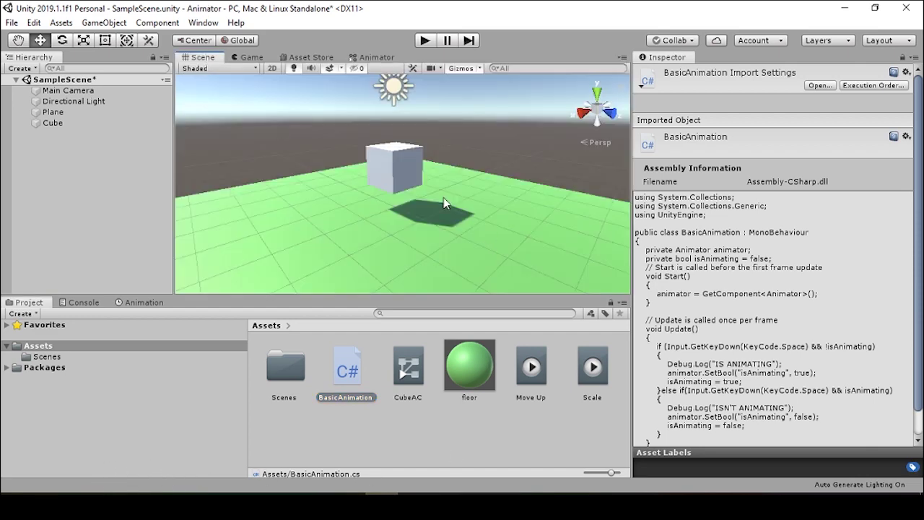
left_click(424, 40)
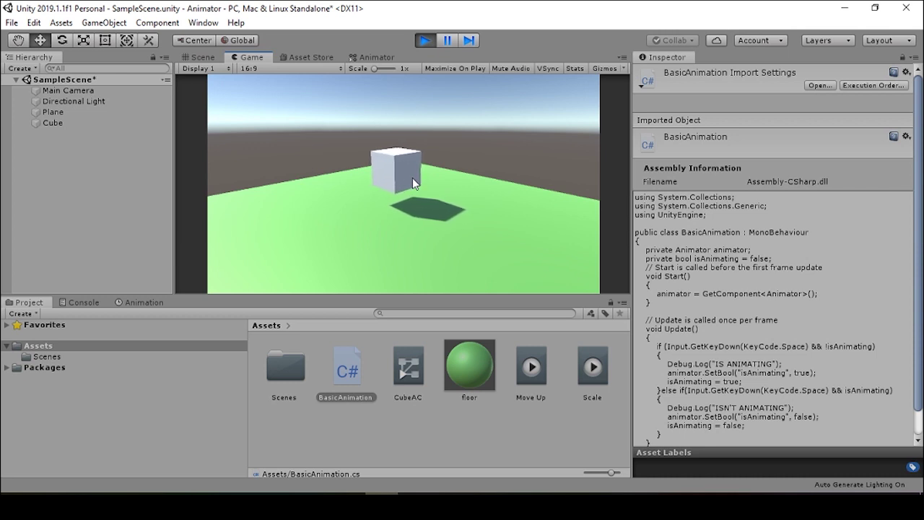
Toggle the cube's animation several times in Play mode and check the Debug.Log messages in the Console.
key("space")
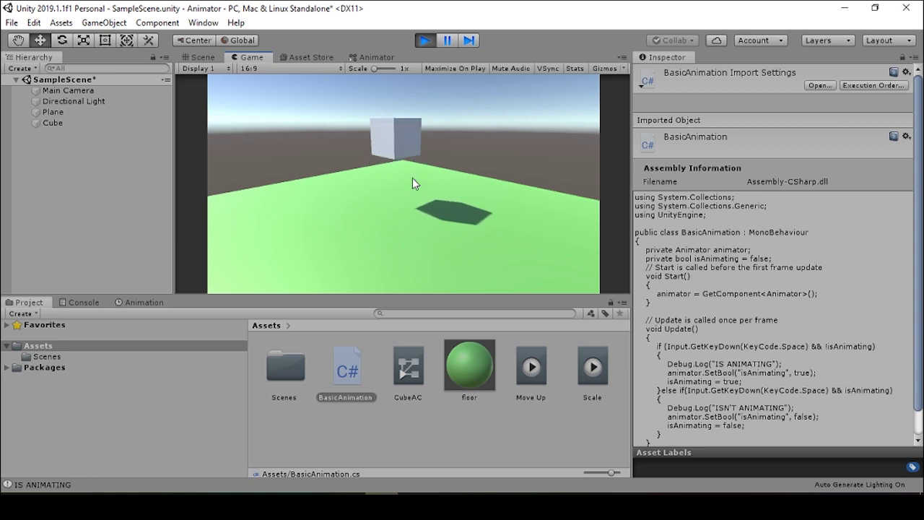
left_click(77, 304)
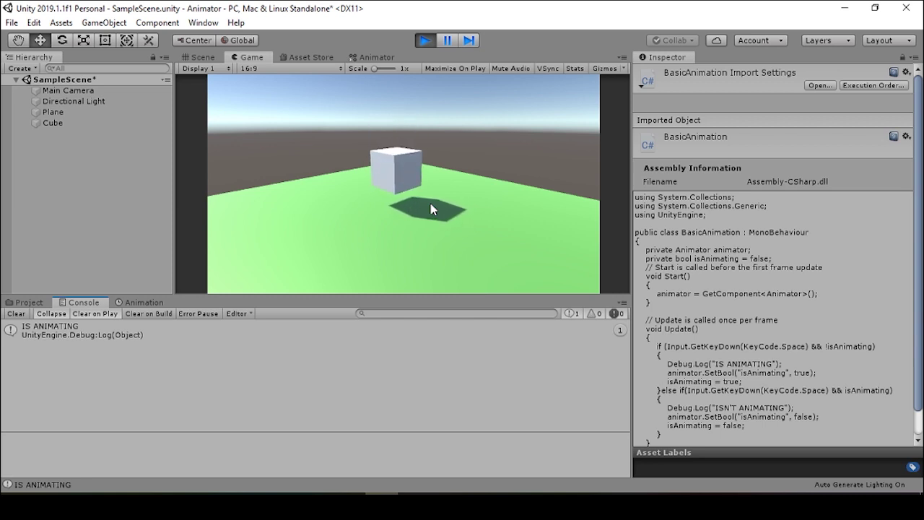
key("space")
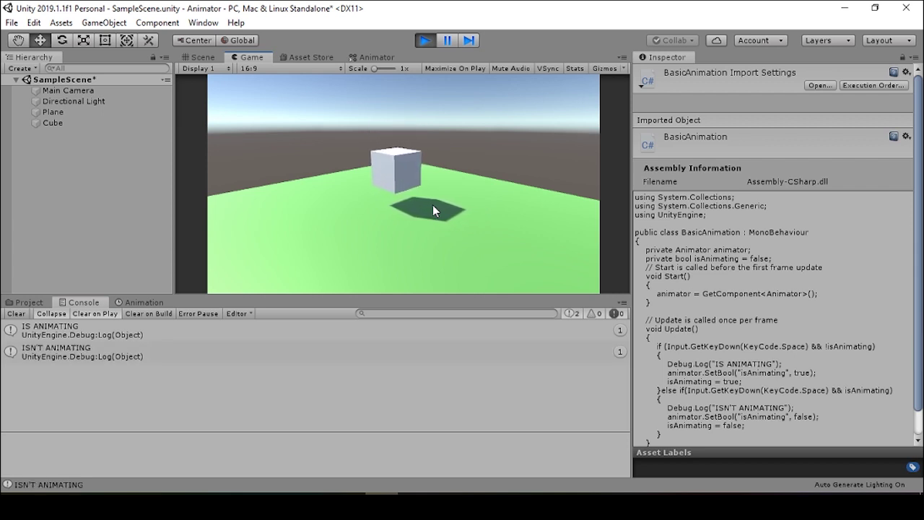
key("space")
key("space")
key("space")
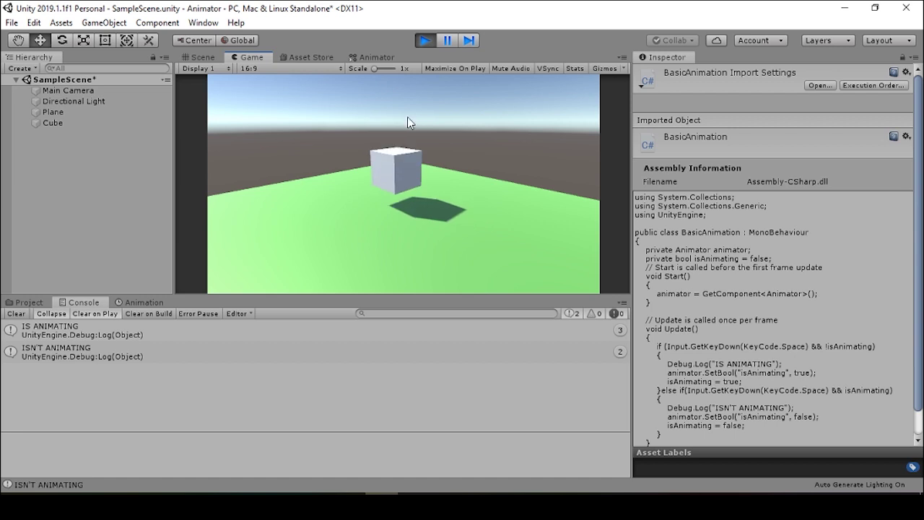
Check the isAnimating parameter and active state in the Animator before and after toggling the cube's animation, and stop Play mode from the Scene view.
left_click(373, 57)
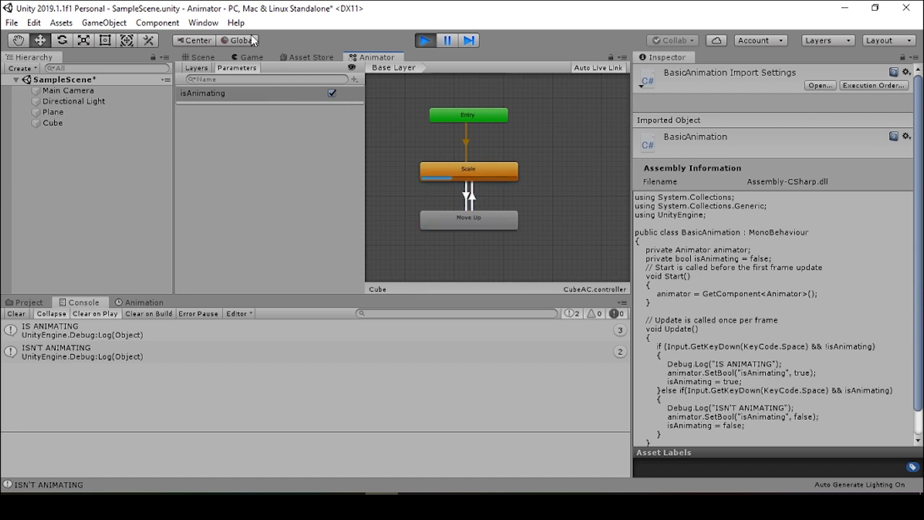
left_click(248, 57)
key("space")
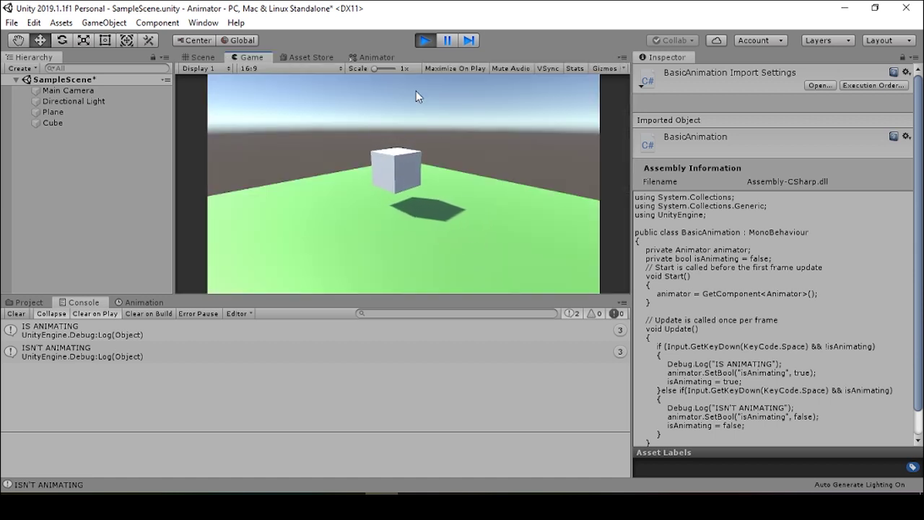
left_click(373, 57)
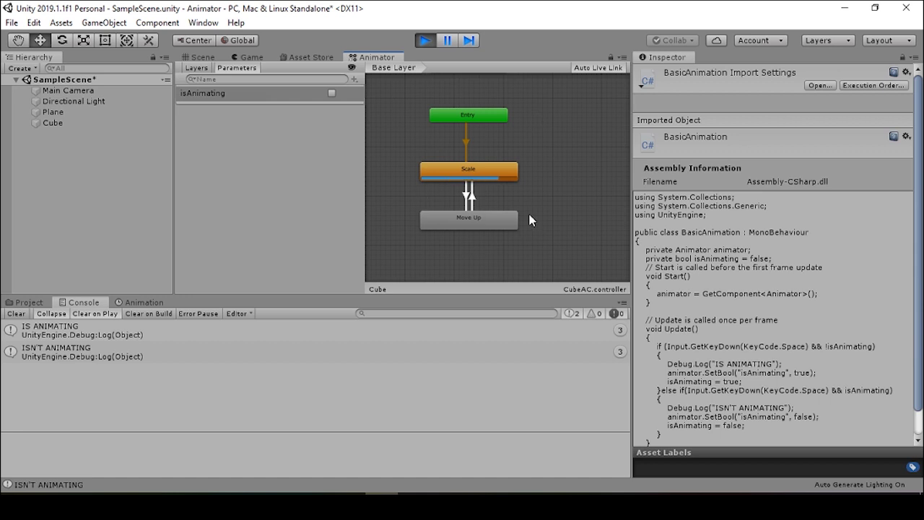
left_click(246, 57)
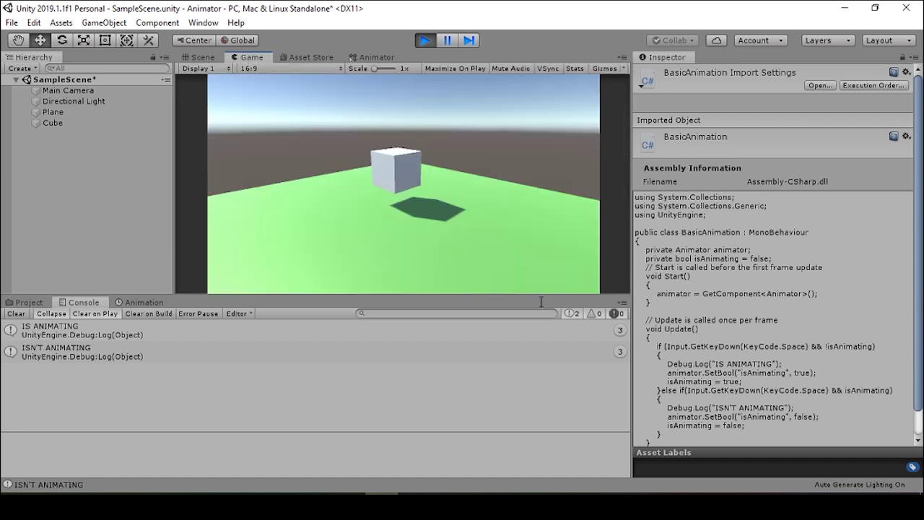
left_click(199, 57)
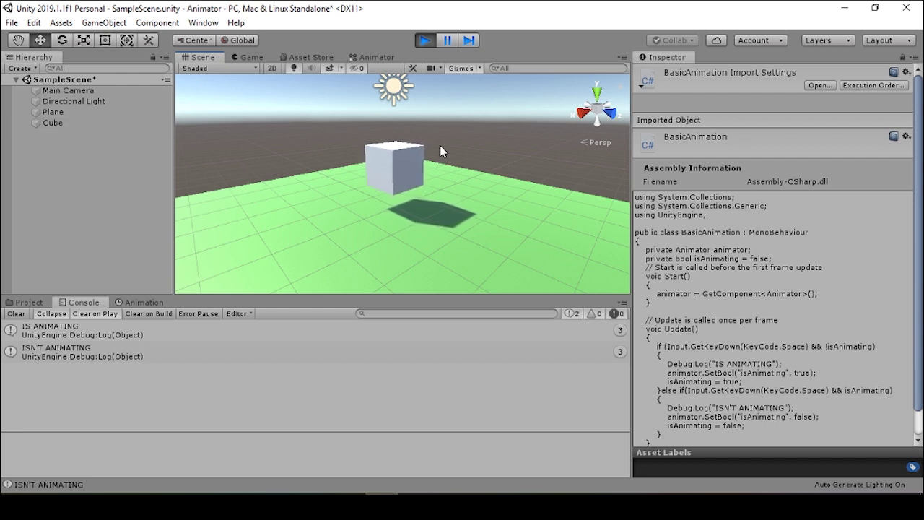
left_click(424, 41)
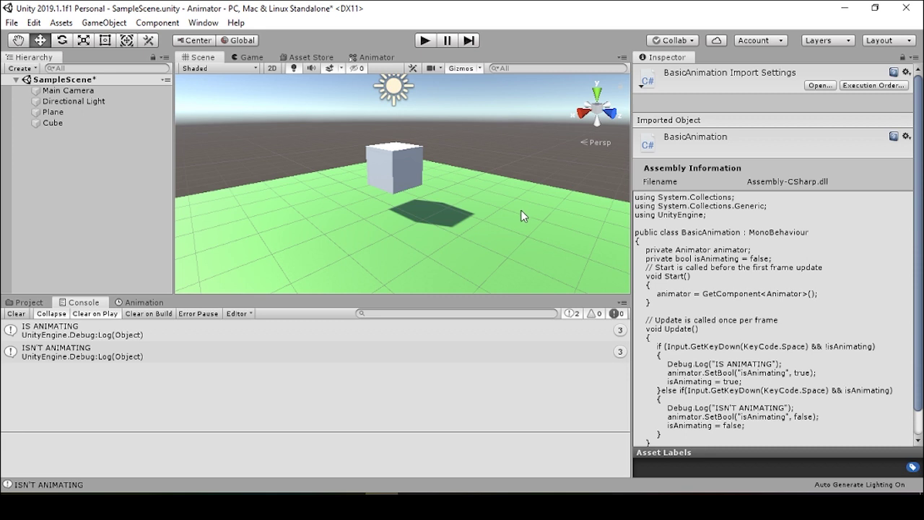
mouse_move(282, 498)
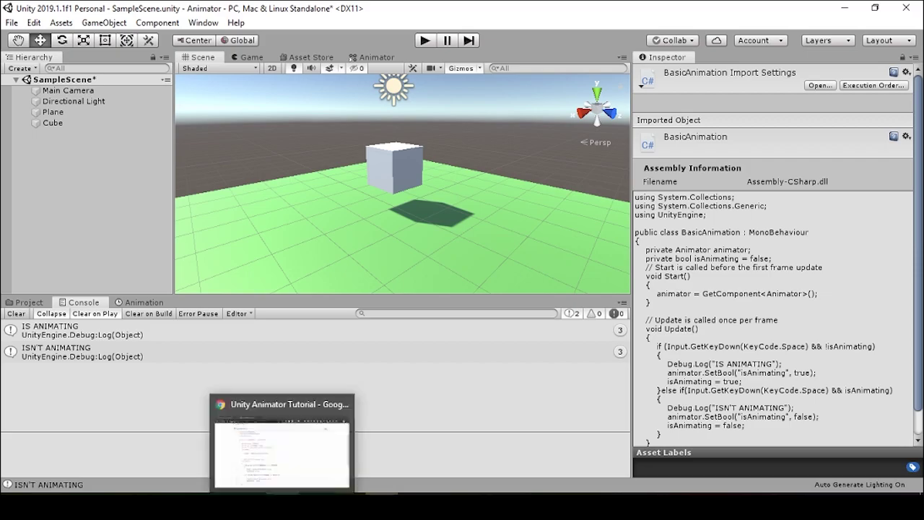
left_click(323, 452)
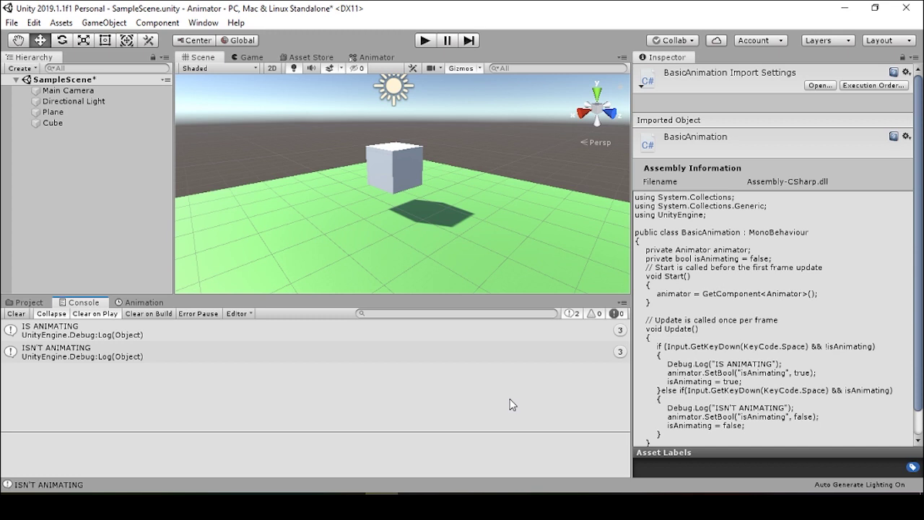
Place the flower model from the project's Assets folder onto the green plane in the scene.
left_click(25, 302)
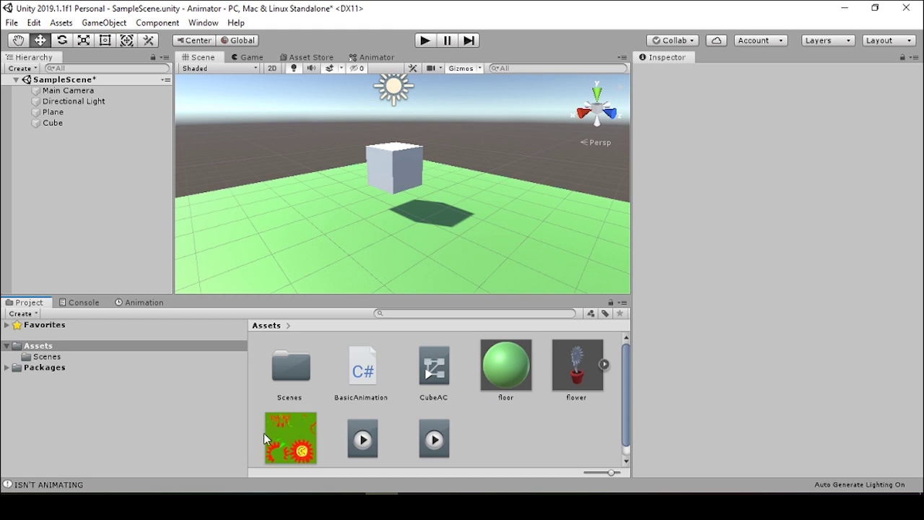
scroll(265, 434, "down", 1)
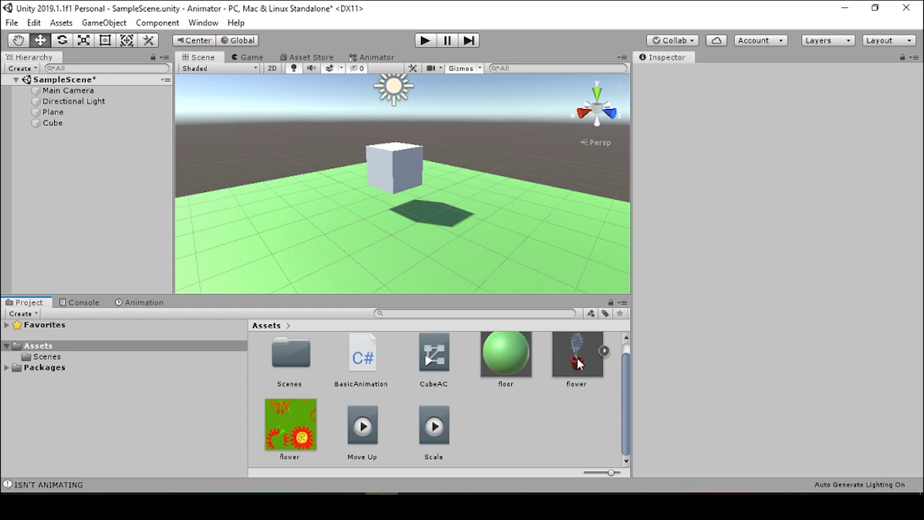
left_click_drag(578, 365, 389, 224)
scroll(356, 154, "down", 5)
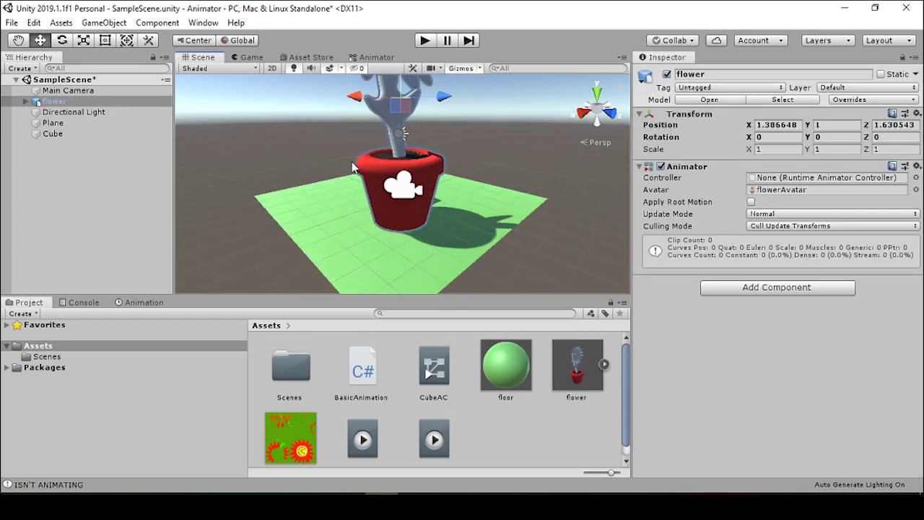
Apply the flower texture from the Assets folder to the flower model in the scene and inspect its face from the front.
middle_click_drag(431, 174, 406, 245)
scroll(322, 417, "down", 1)
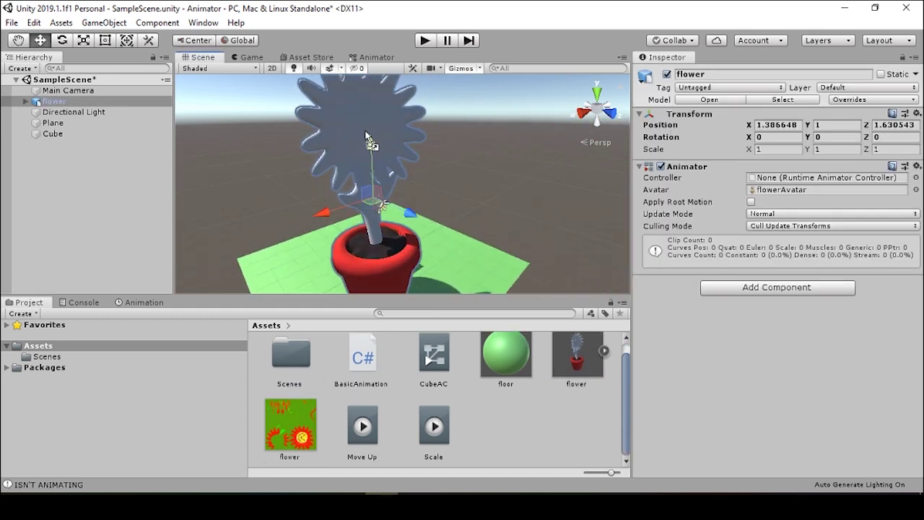
right_click_drag(493, 188, 426, 190)
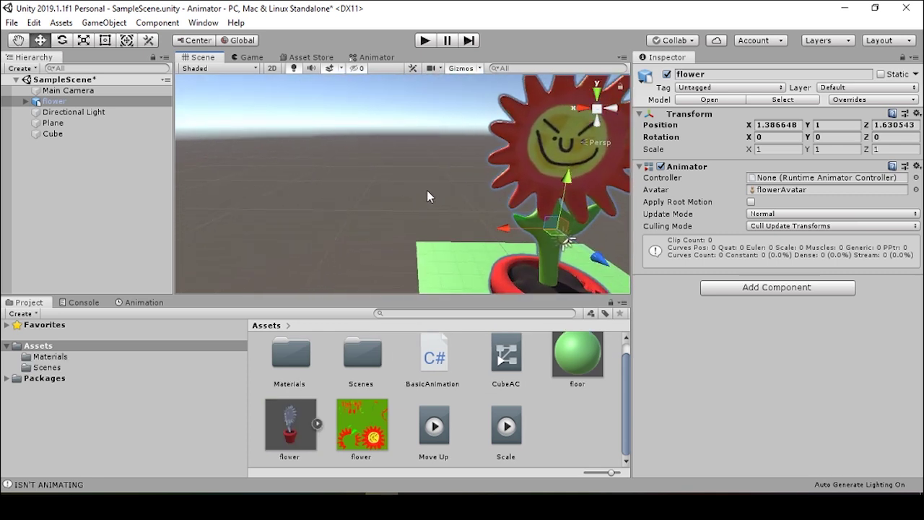
scroll(333, 174, "up", 3)
middle_click_drag(333, 174, 314, 178)
right_click_drag(416, 184, 433, 186)
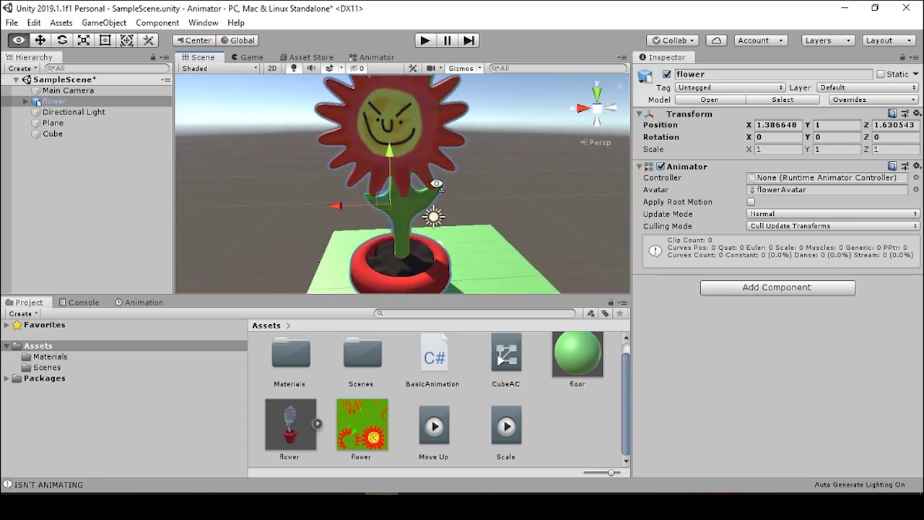
scroll(423, 207, "down", 3)
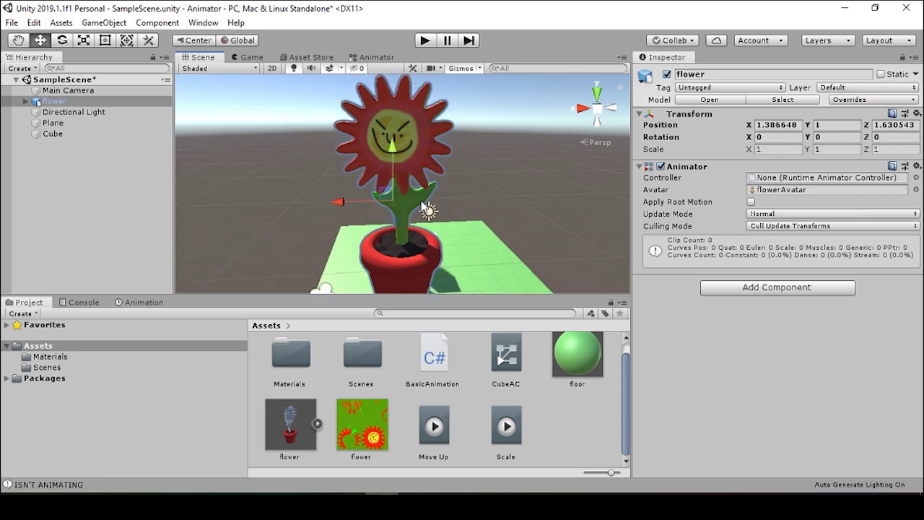
right_click_drag(431, 226, 478, 213)
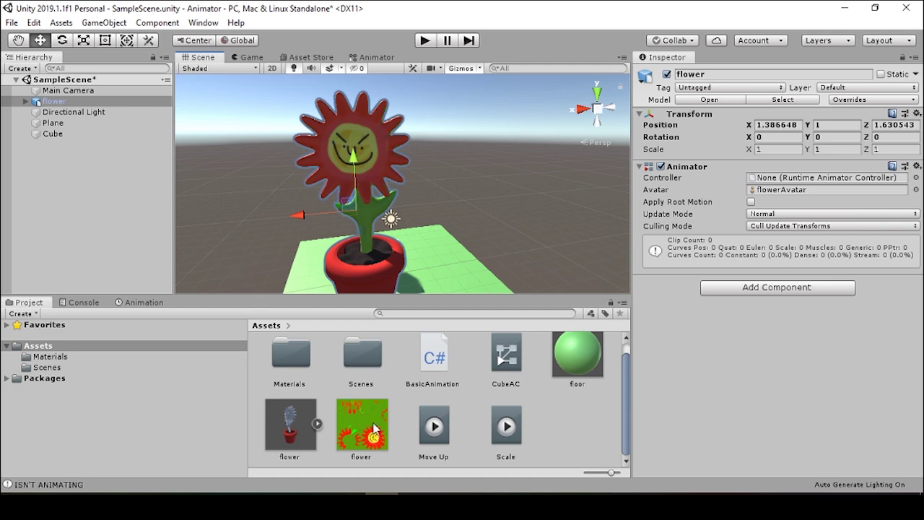
Open the flower model asset's animation import settings and preview the Armature|ArmatureAction clip.
left_click(293, 437)
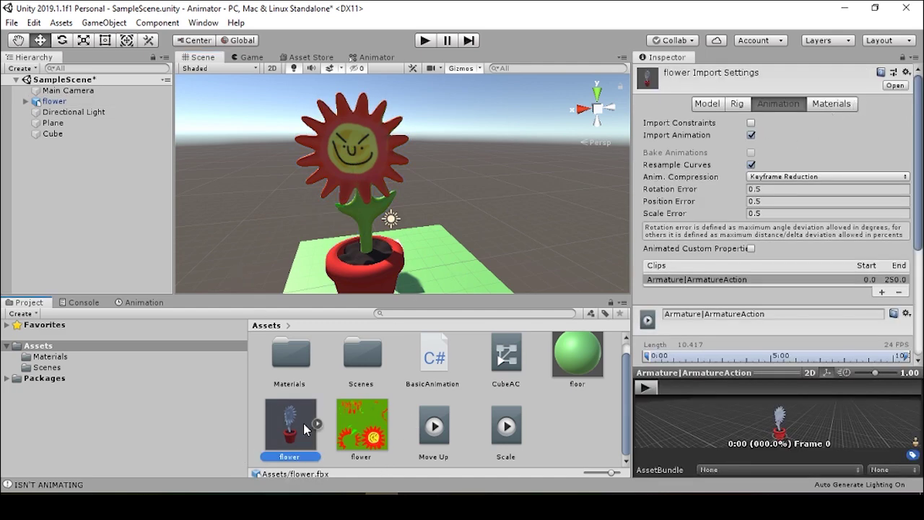
scroll(779, 247, "down", 5)
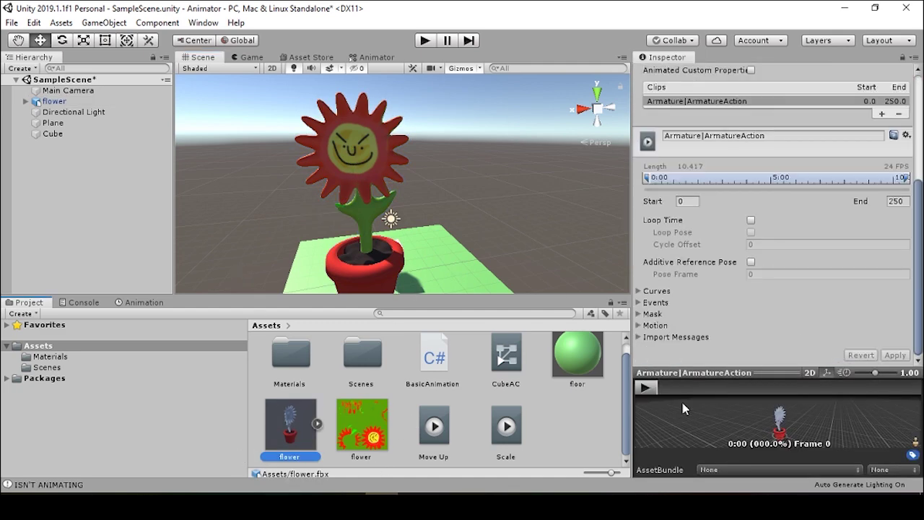
left_click(645, 388)
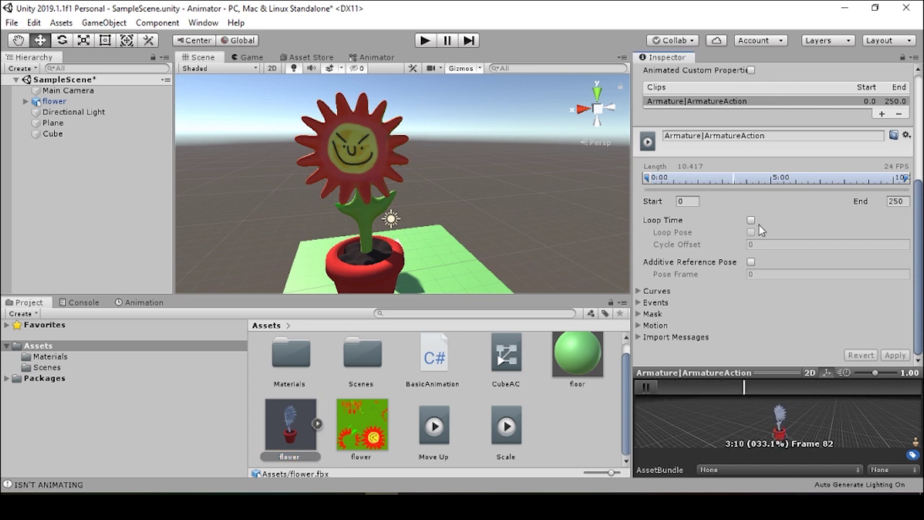
Enable Loop Time for the flower's Armature|ArmatureAction clip, apply the import settings, and deselect the asset.
scroll(738, 229, "up", 5)
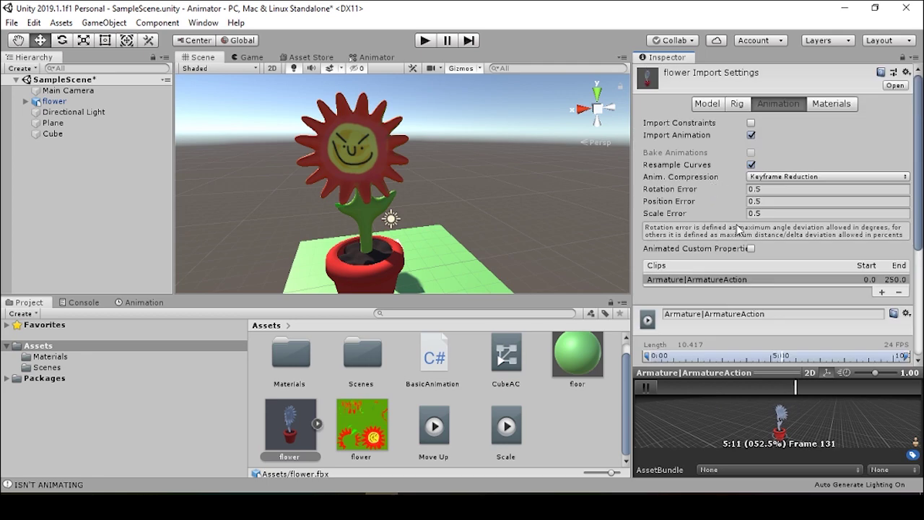
scroll(737, 229, "down", 5)
left_click(751, 219)
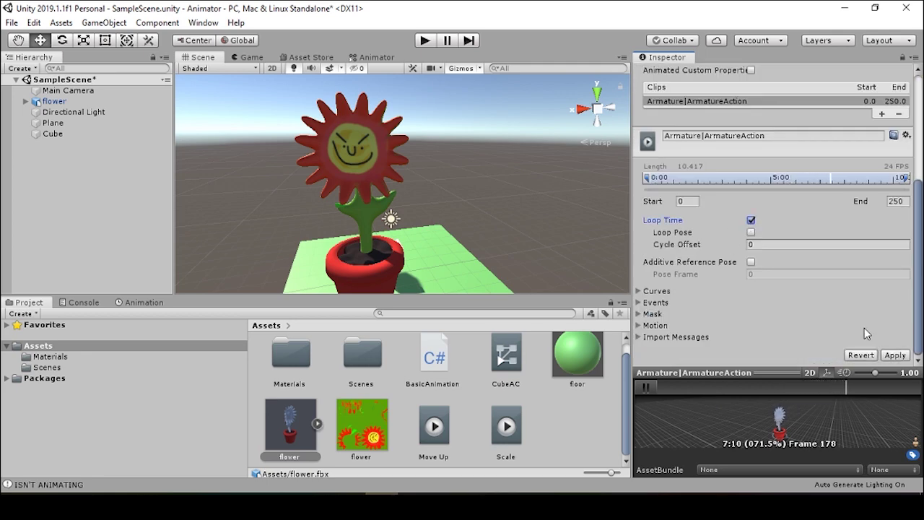
left_click(895, 355)
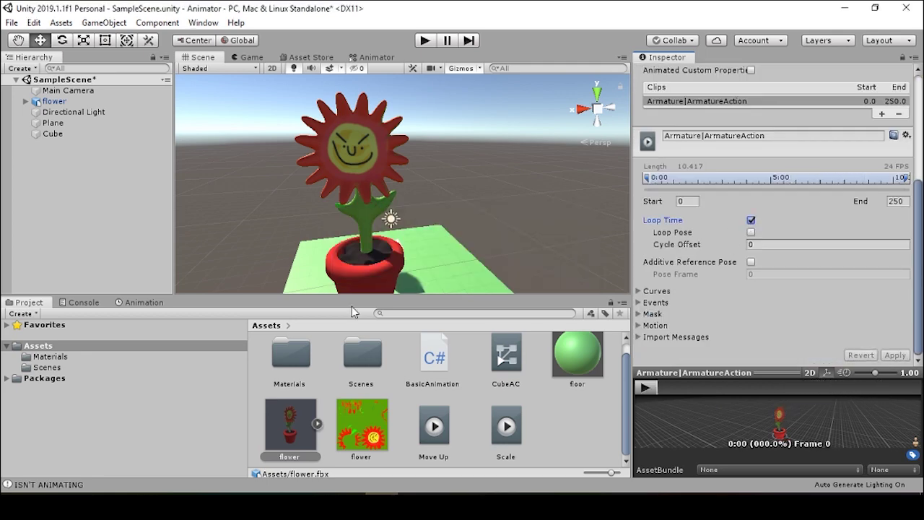
scroll(721, 139, "up", 5)
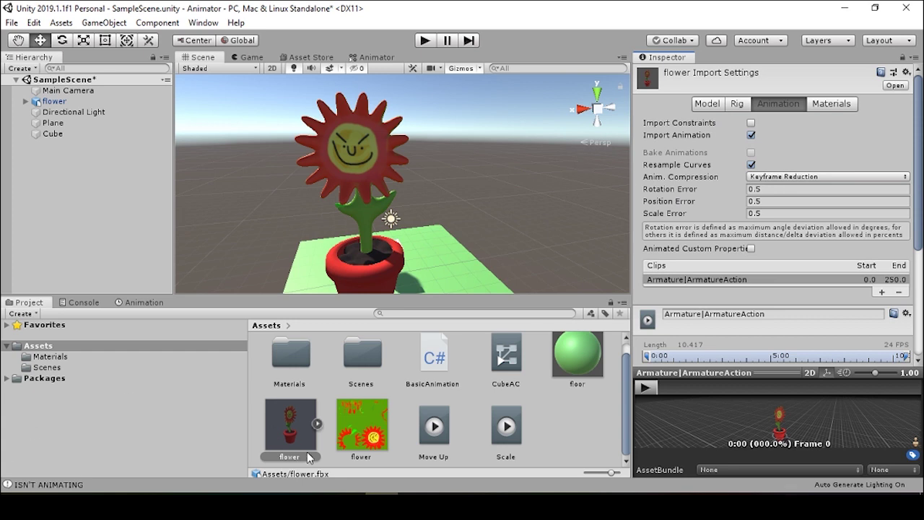
left_click(566, 413)
Frame the whole flower from the front in the Scene view and align the Main Camera with that view.
right_click_drag(418, 216, 403, 207)
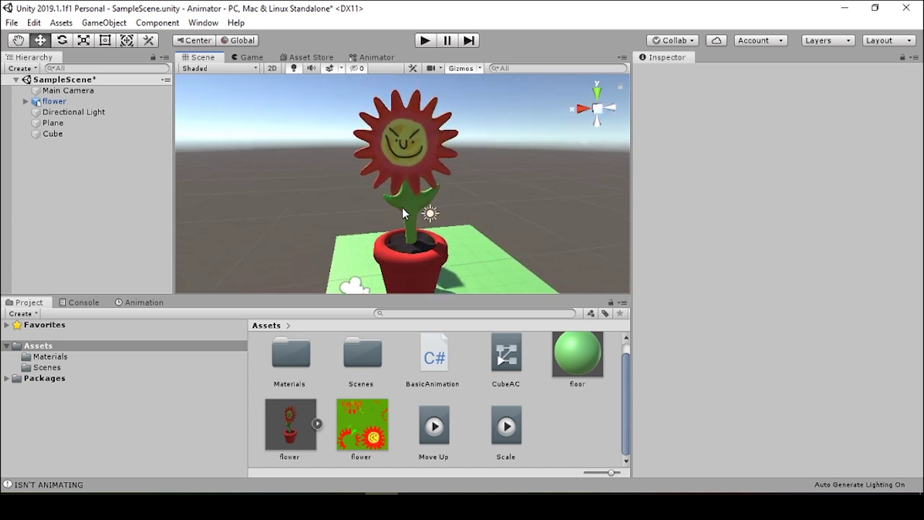
mouse_move(471, 219)
right_mouse_down()
mouse_move(464, 213)
mouse_move(473, 209)
right_mouse_up()
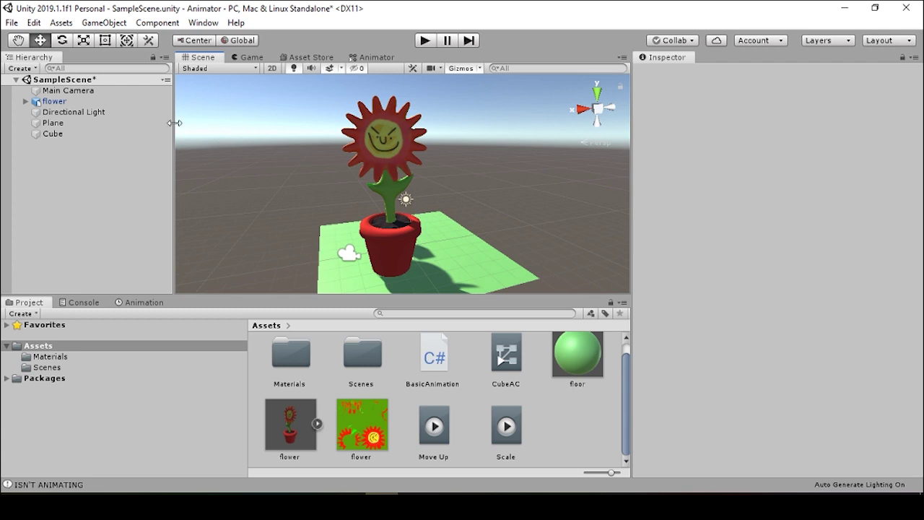
left_click(68, 91)
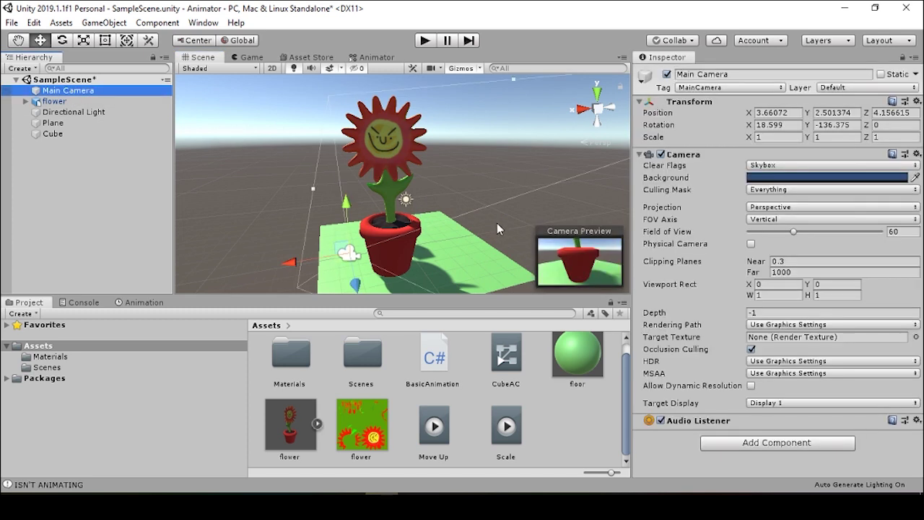
key("ctrl+shift+f")
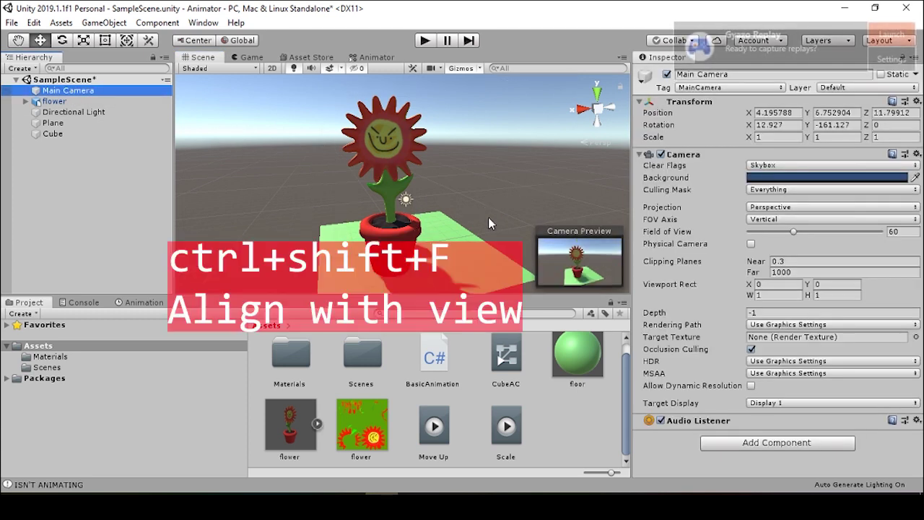
Rotate the Directional Light about the Y axis to about -80 degrees to light the flower's front.
scroll(383, 191, "up", 1)
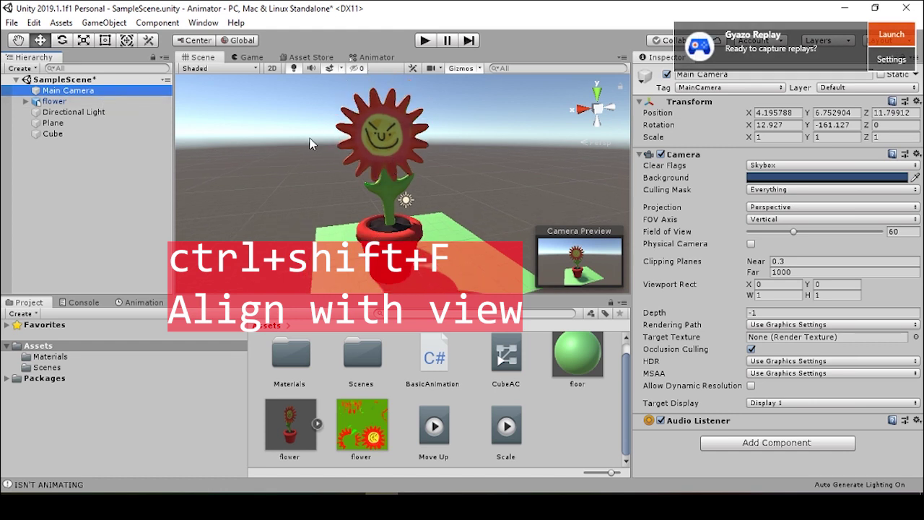
left_click(60, 114)
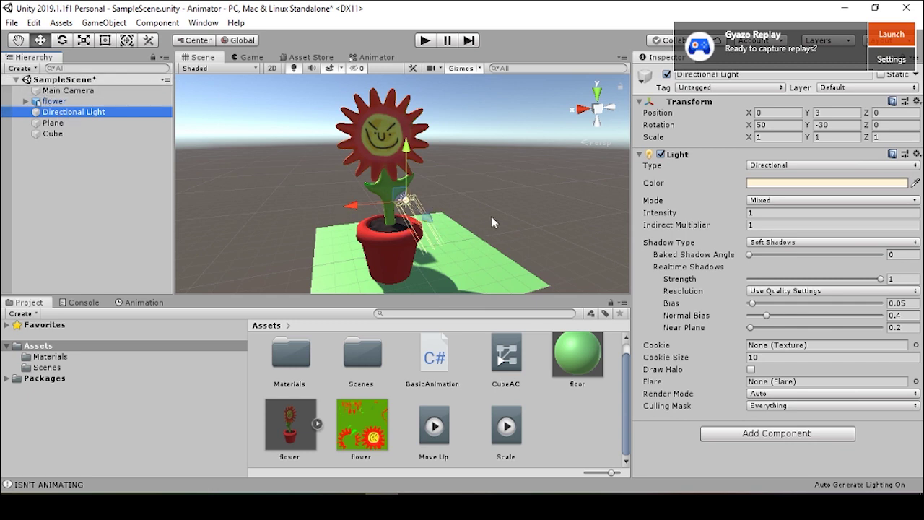
key("e")
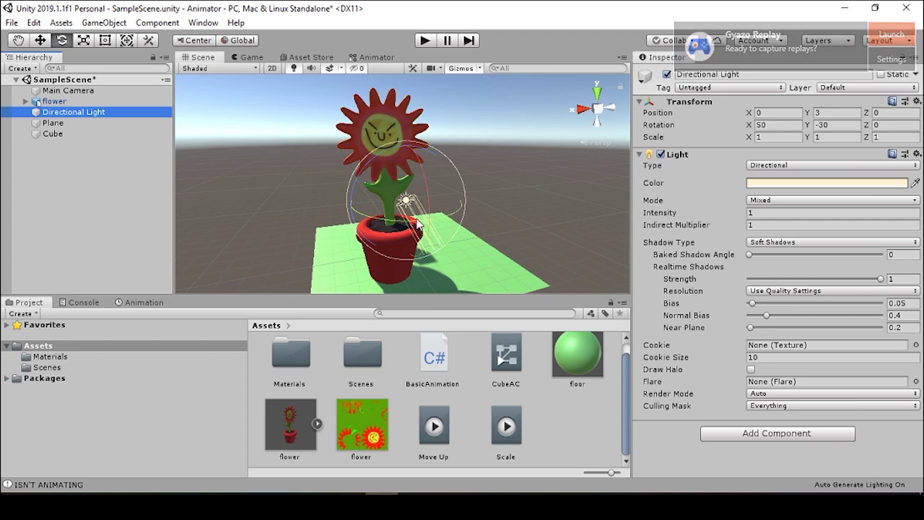
left_click_drag(456, 206, 503, 151)
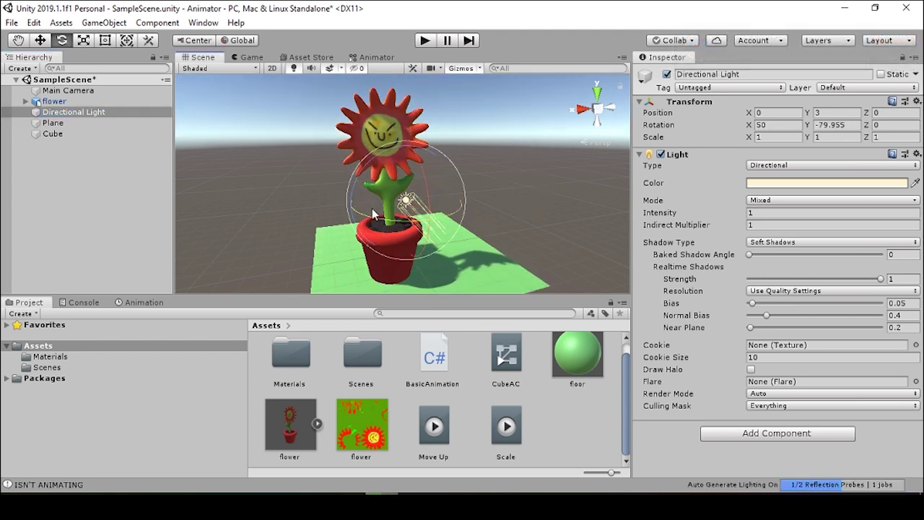
Rotate the Directional Light about the Y axis to about -117 degrees and check the flower in Play mode.
left_click_drag(384, 222, 423, 225)
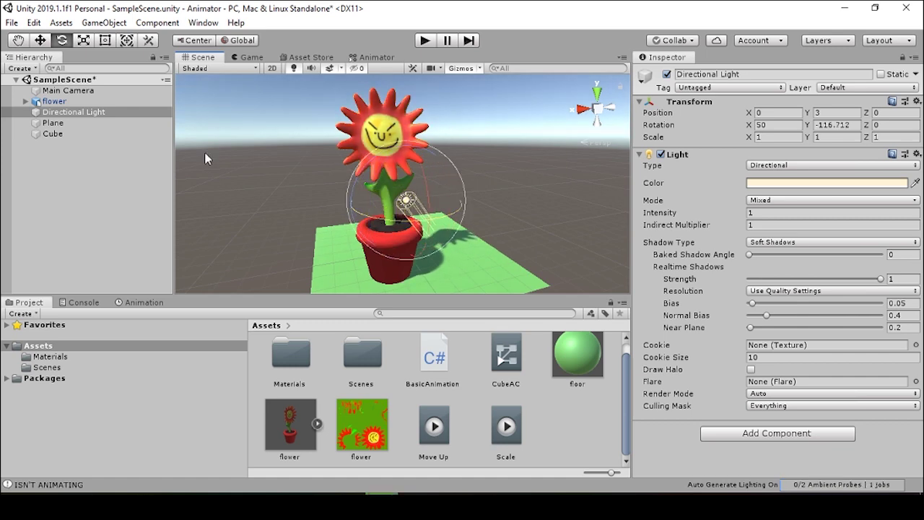
left_click(425, 41)
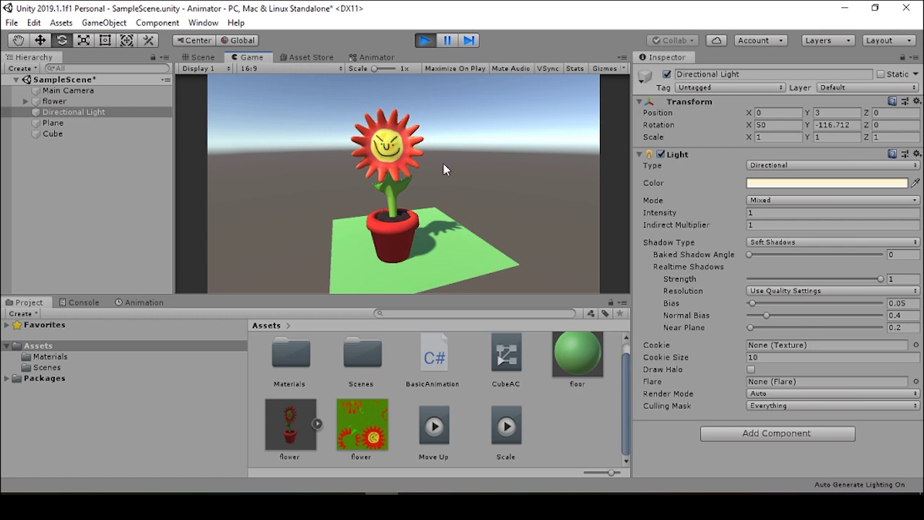
left_click(424, 43)
Create a new Animator Controller named FlowerAC in the Assets folder.
left_click(562, 434)
right_click(561, 433)
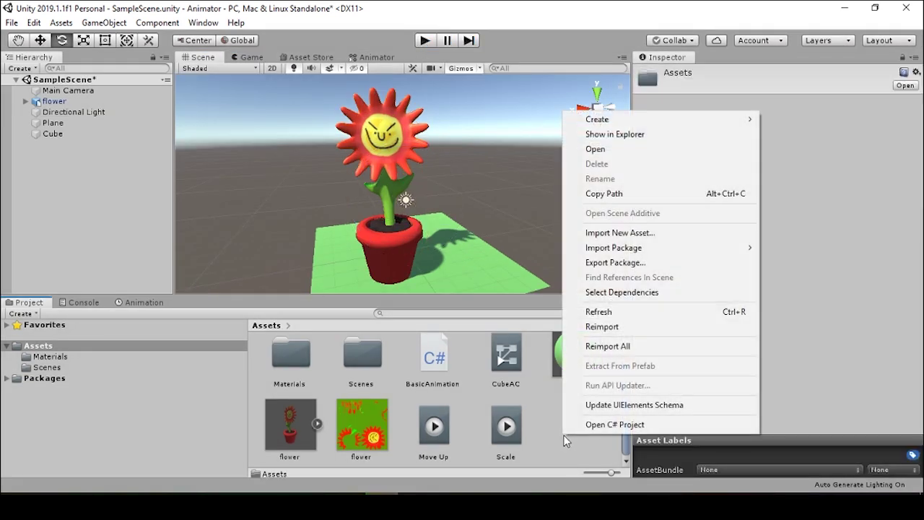
mouse_move(625, 126)
left_click(836, 328)
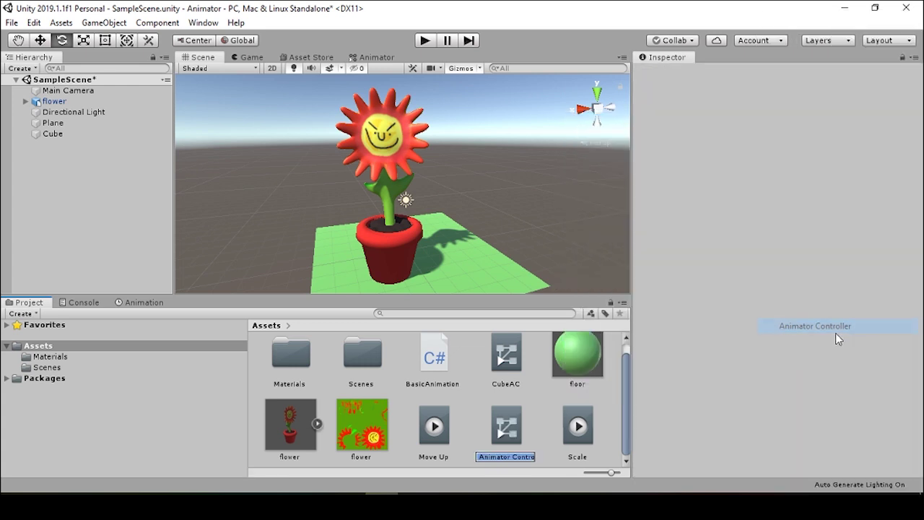
type("Flowe")
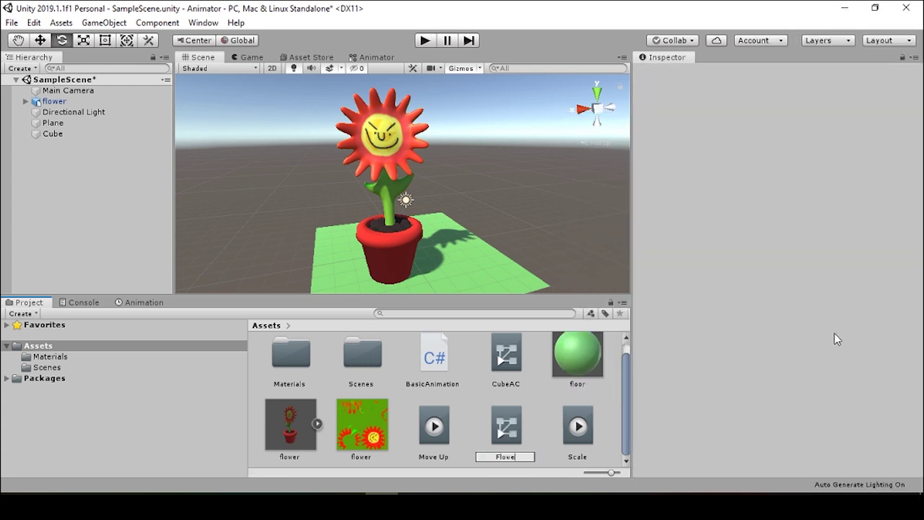
type("rAC")
key("Return")
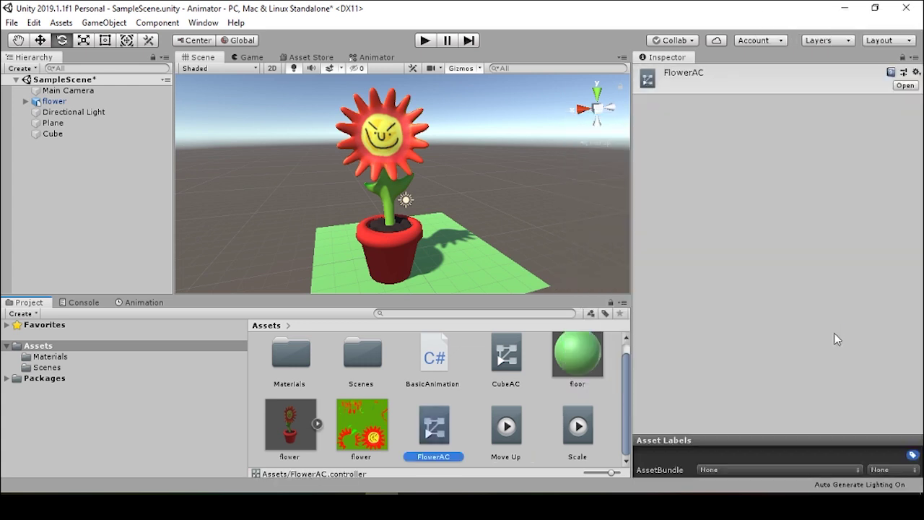
Open FlowerAC in the Animator and add the flower's Armature|ArmatureAction clip as a state below Entry.
double_click(434, 429)
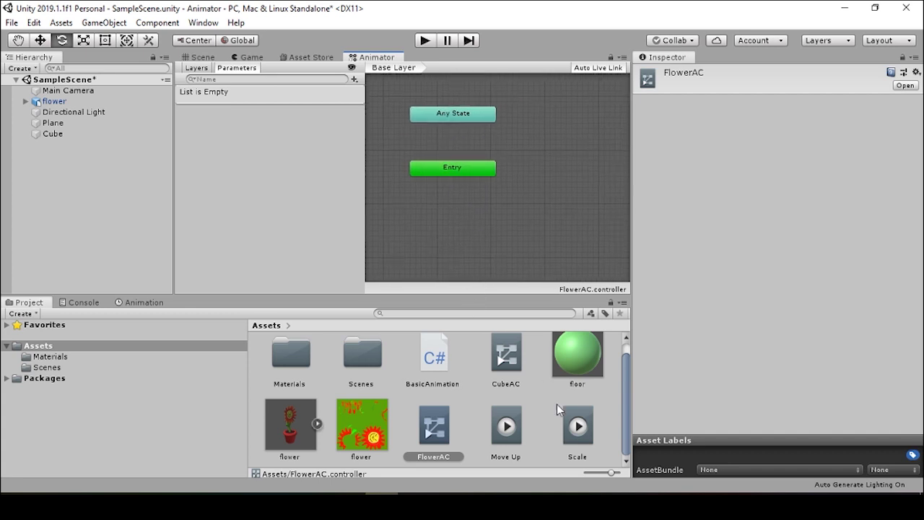
left_click(315, 424)
scroll(480, 408, "down", 4)
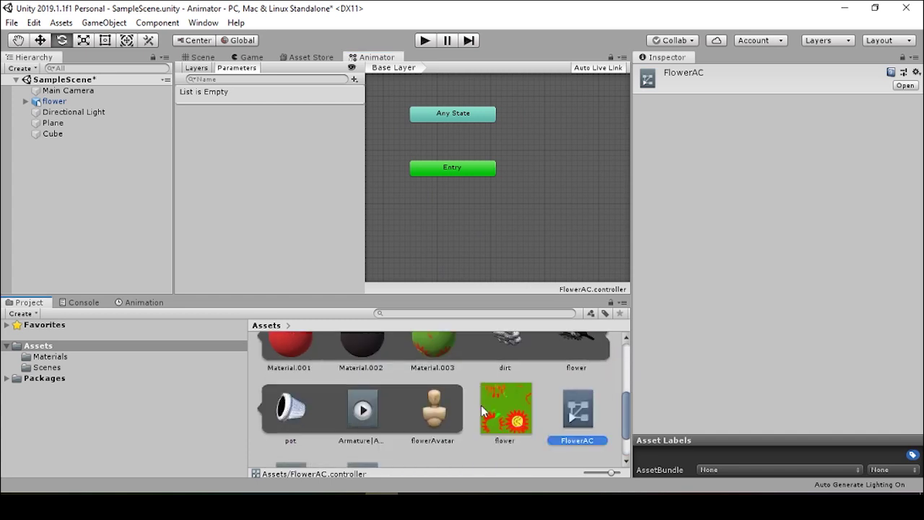
scroll(468, 414, "down", 1)
left_click_drag(366, 427, 457, 226)
left_click_drag(513, 240, 460, 244)
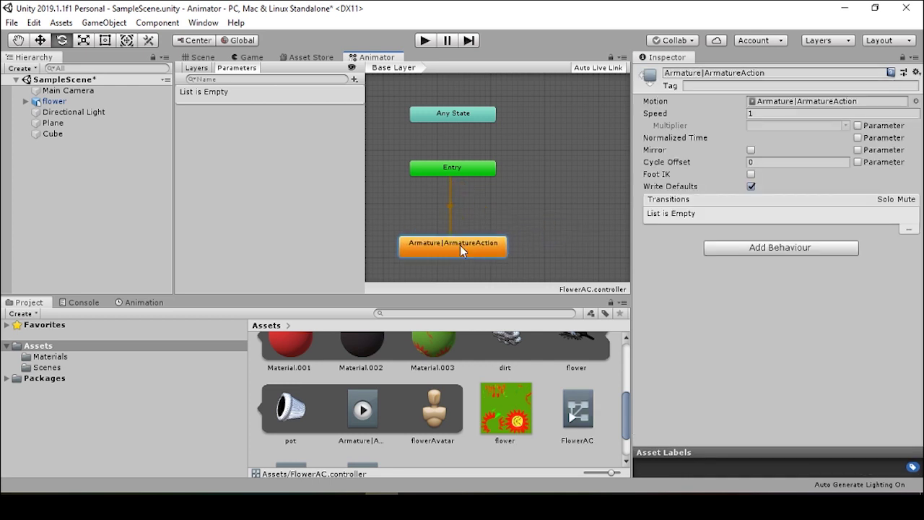
Test the scene in Play mode, stop it, and delete the Armature|ArmatureAction state from FlowerAC.
left_click(424, 42)
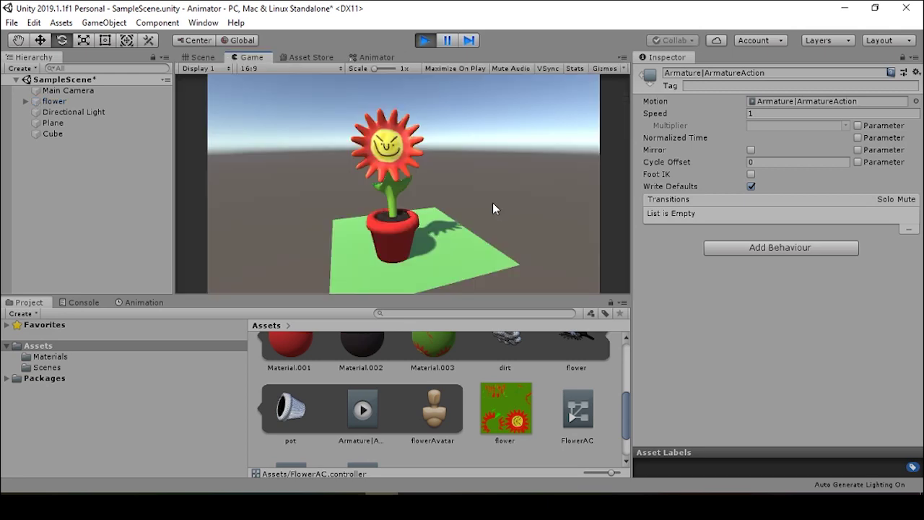
left_click(424, 40)
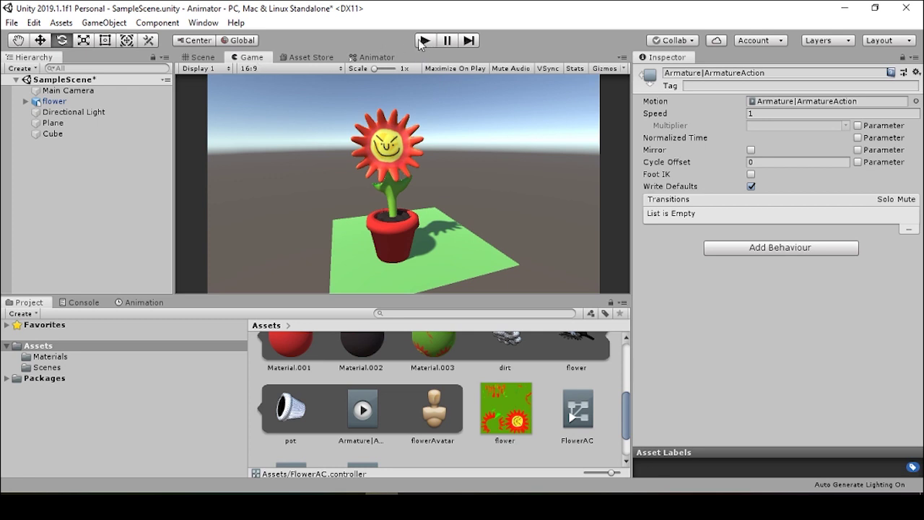
left_click(375, 57)
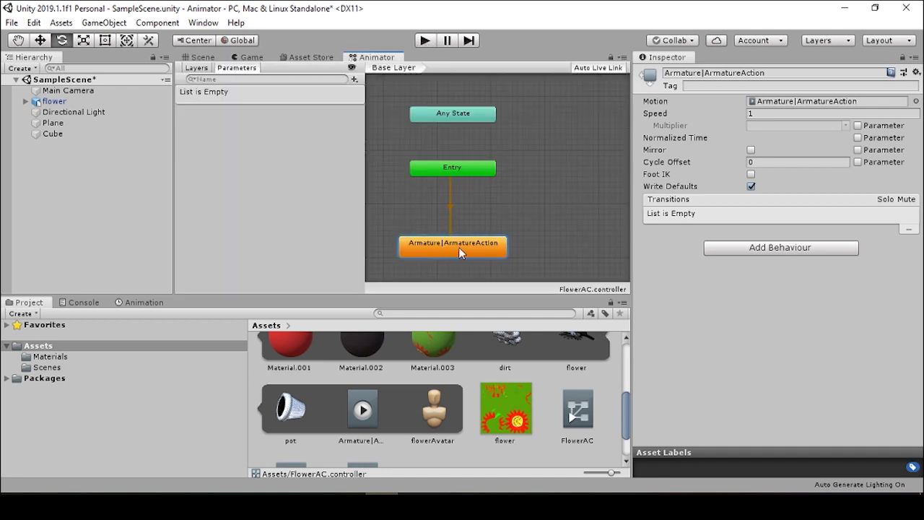
key("Delete")
Preview the flower model's Armature|ArmatureAction clip, then pause the preview.
scroll(382, 405, "down", 2)
scroll(373, 399, "up", 3)
left_click(369, 416)
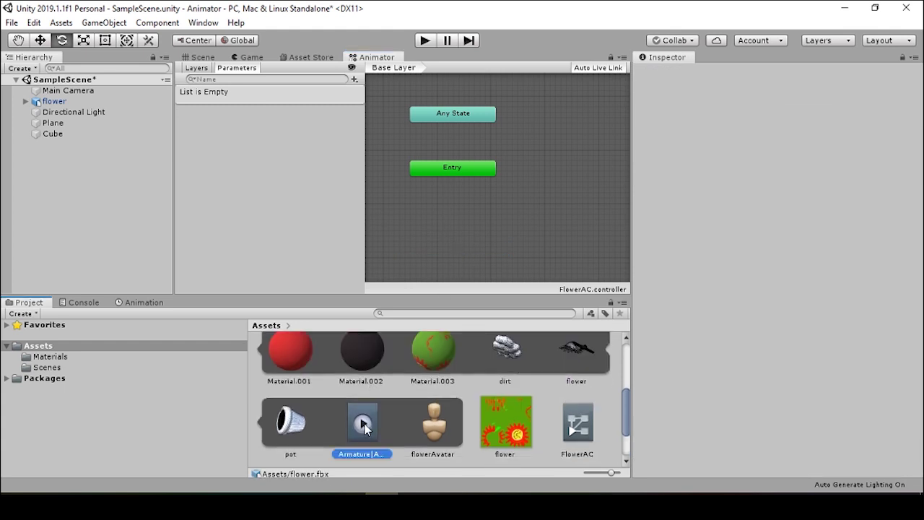
left_click(645, 390)
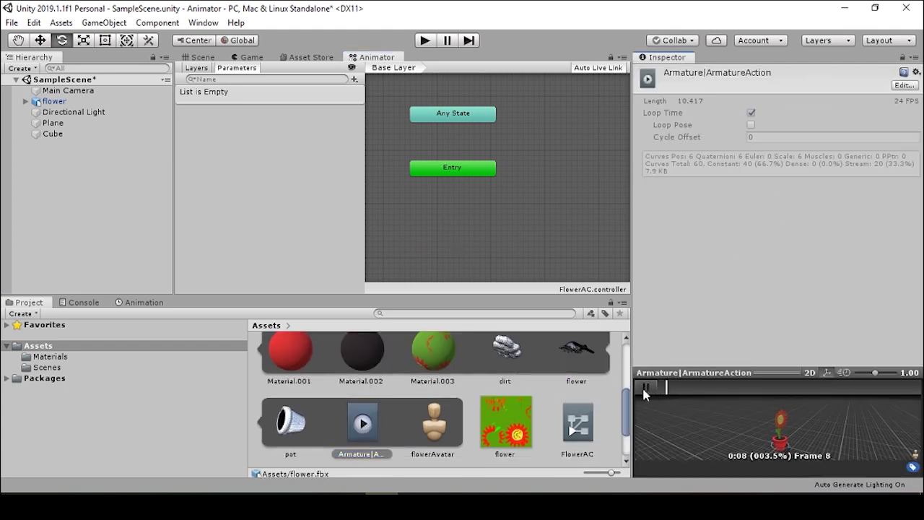
scroll(484, 252, "up", 2)
scroll(481, 246, "down", 3)
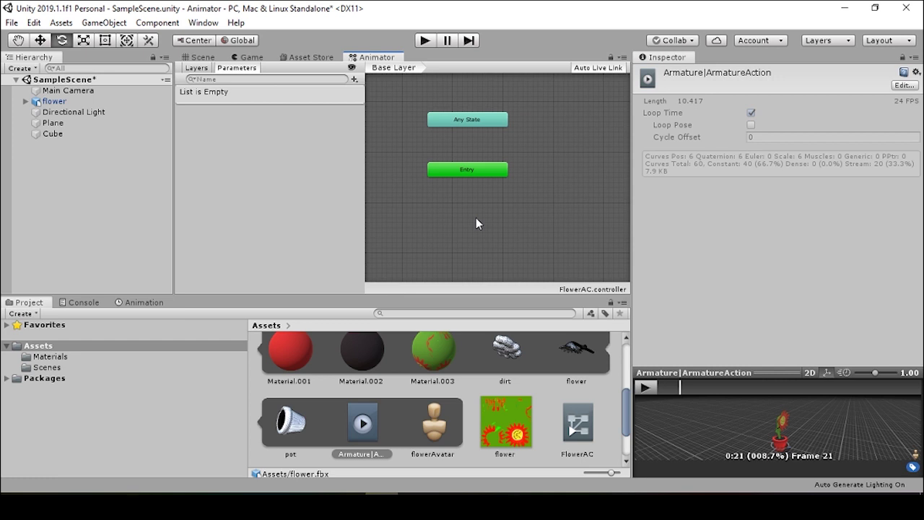
Assign FlowerAC as the controller of the flower object's Animator component.
middle_click_drag(477, 220, 472, 221)
left_click(72, 101)
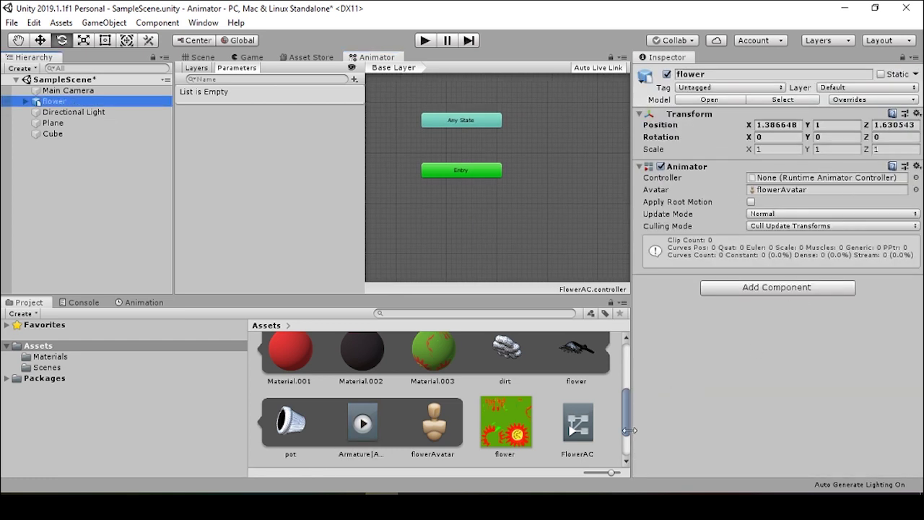
left_click_drag(578, 425, 790, 179)
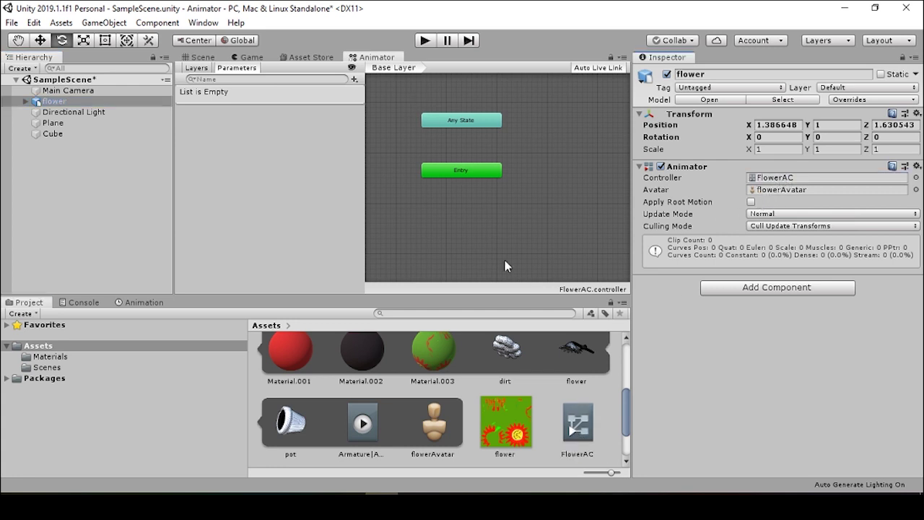
Add the Scale clip to FlowerAC as its default state, with the Armature|ArmatureAction clip as a second state below it.
scroll(477, 170, "up", 2)
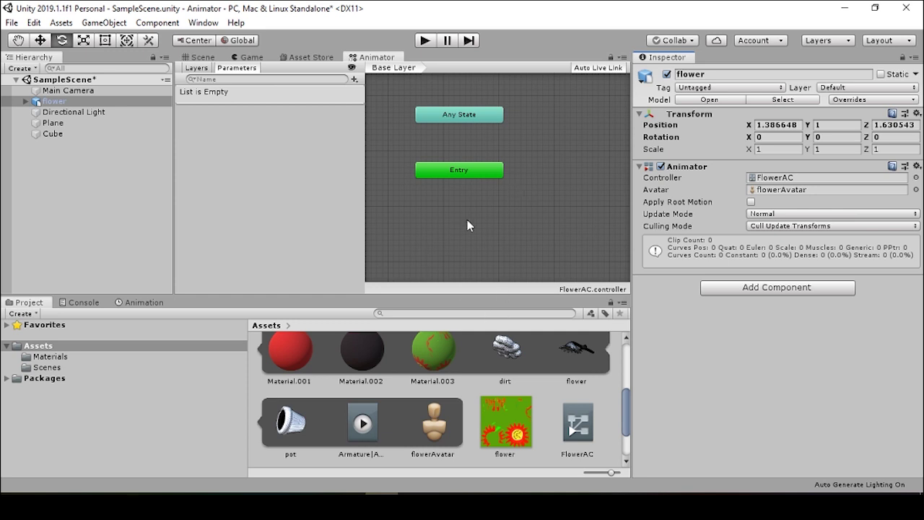
scroll(549, 375, "up", 2)
scroll(546, 376, "down", 2)
scroll(550, 379, "up", 1)
scroll(551, 378, "up", 2)
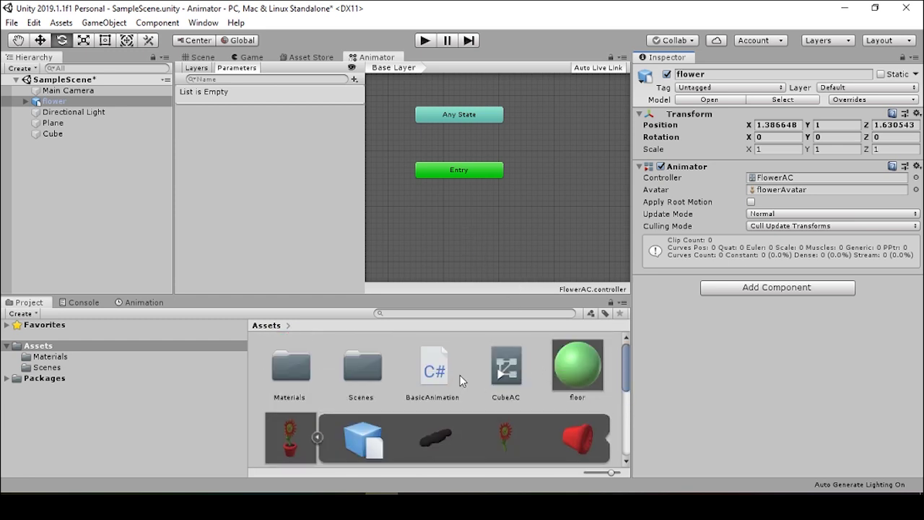
scroll(496, 380, "down", 2)
scroll(496, 380, "up", 2)
scroll(496, 380, "down", 2)
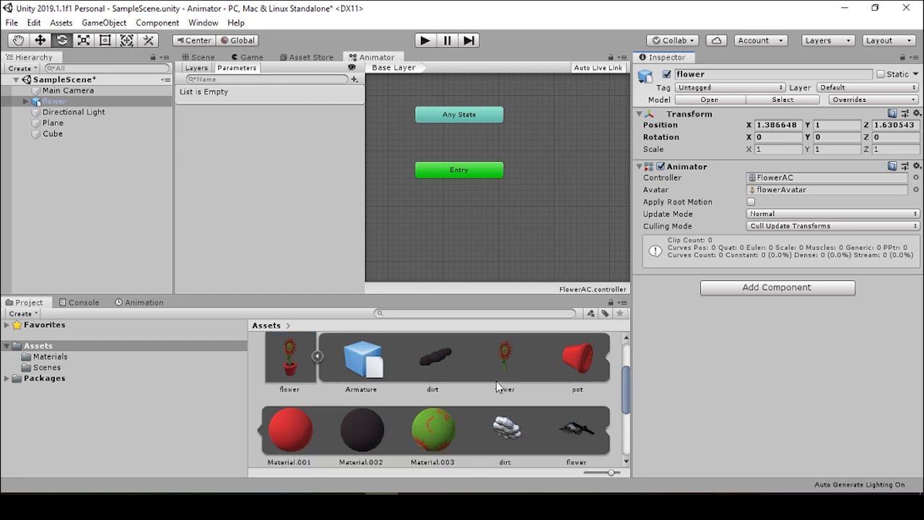
scroll(496, 381, "down", 3)
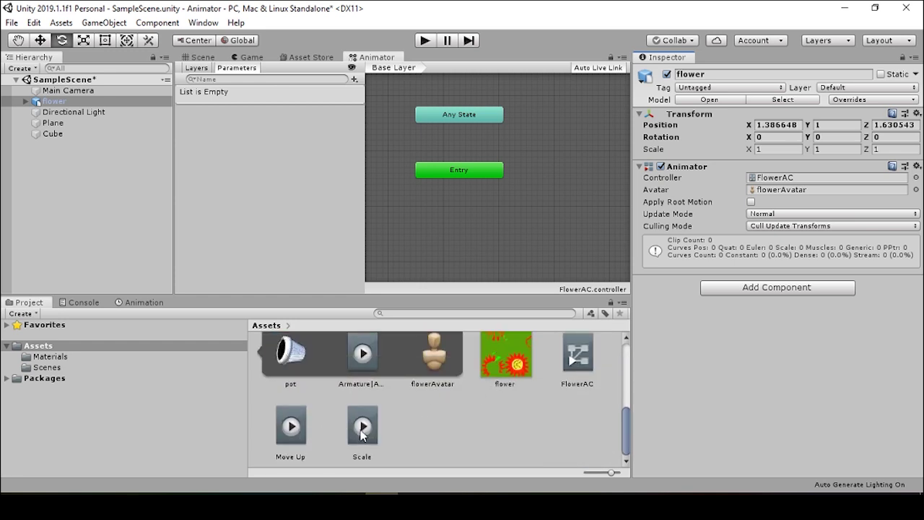
left_click_drag(363, 432, 452, 199)
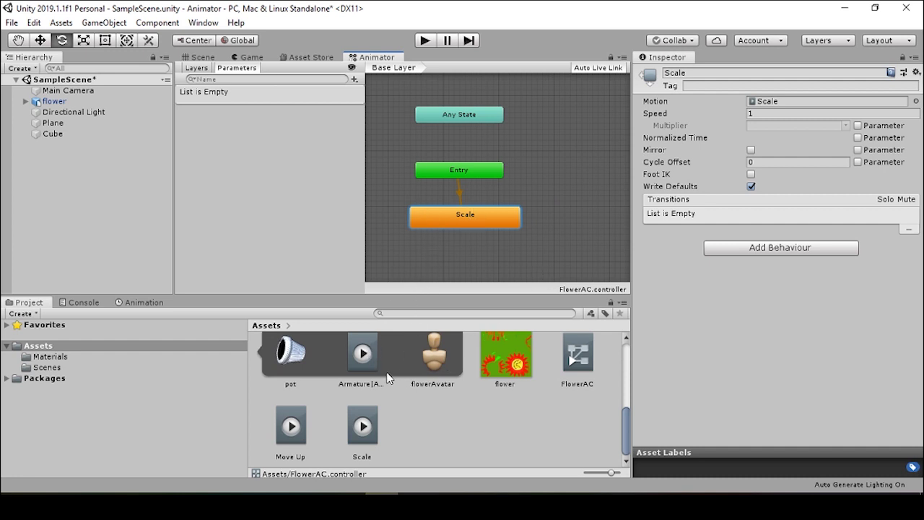
left_click_drag(363, 358, 466, 257)
scroll(466, 249, "down", 2)
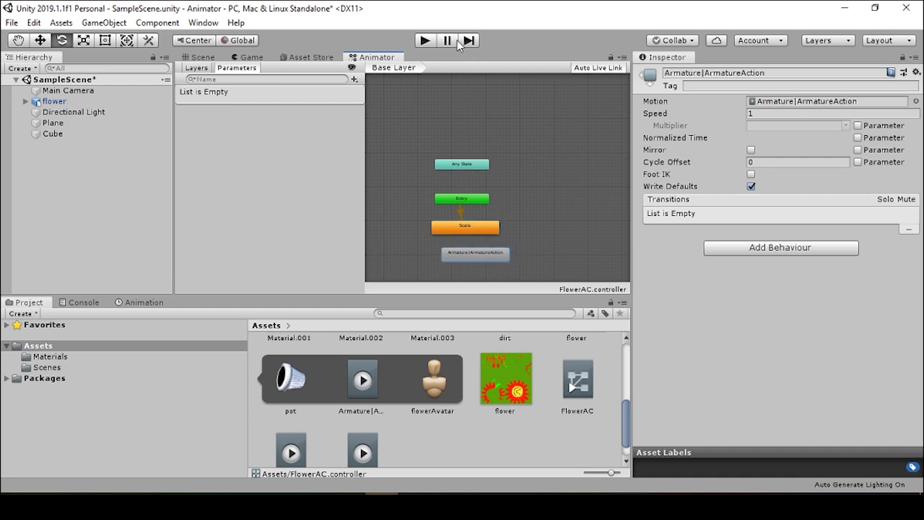
Run the scene in Play mode and inspect the flower and the cube behind it from the side in the Scene view.
left_click(425, 41)
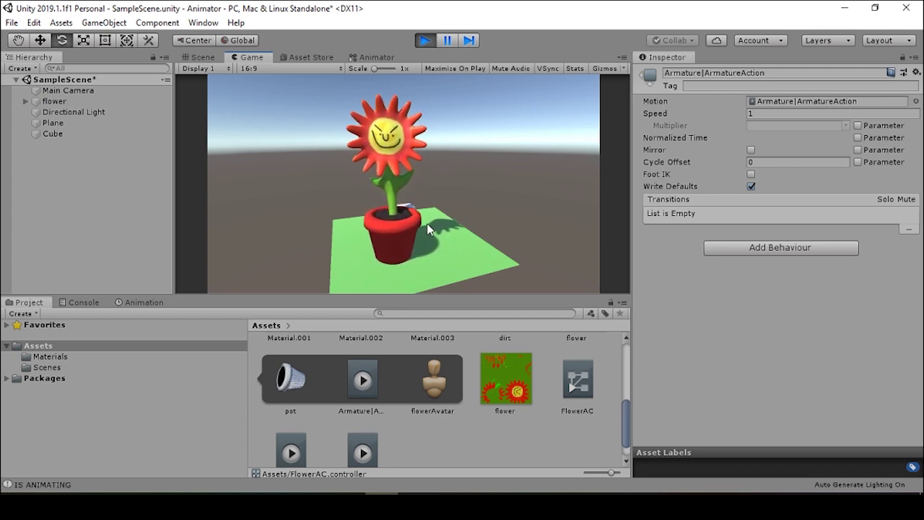
left_click(203, 57)
left_click_drag(486, 210, 314, 196, "alt")
right_click_drag(313, 196, 330, 225, "alt")
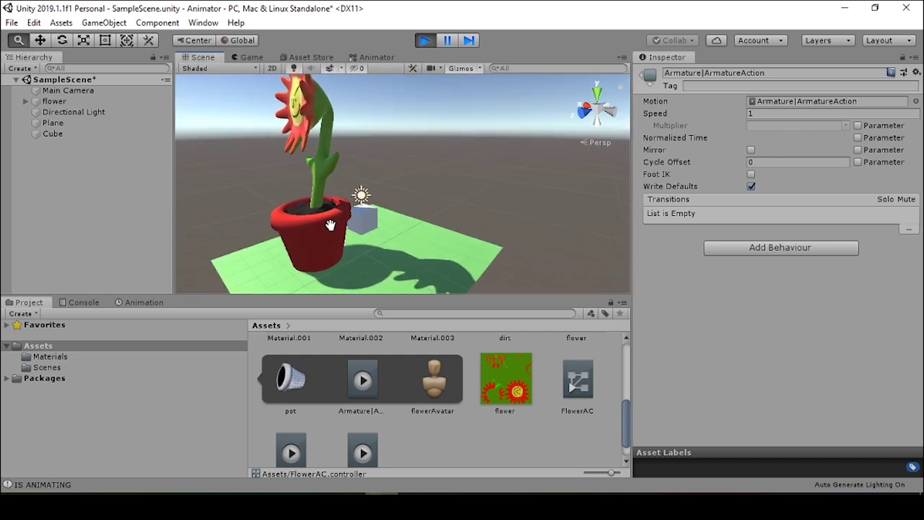
Select the cube behind the flower pot, exit Play mode, and deactivate the Cube object.
left_click(363, 219)
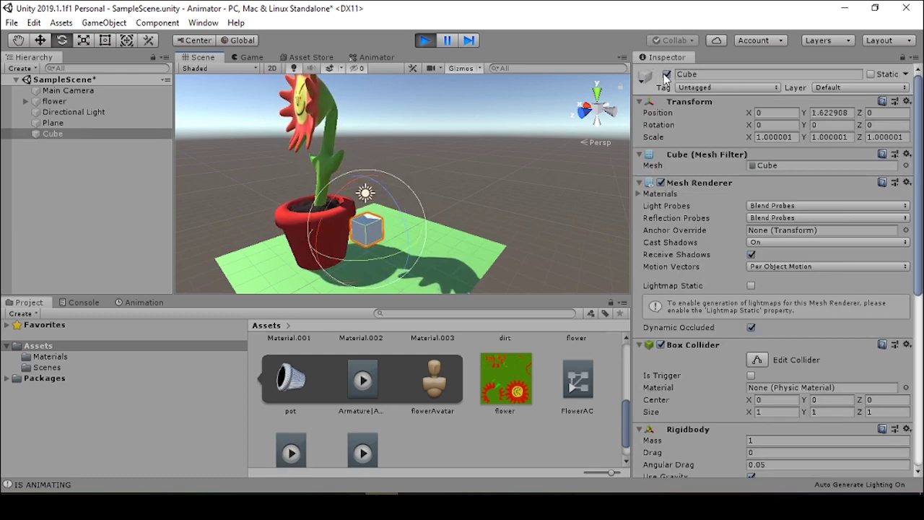
key("ctrl+p")
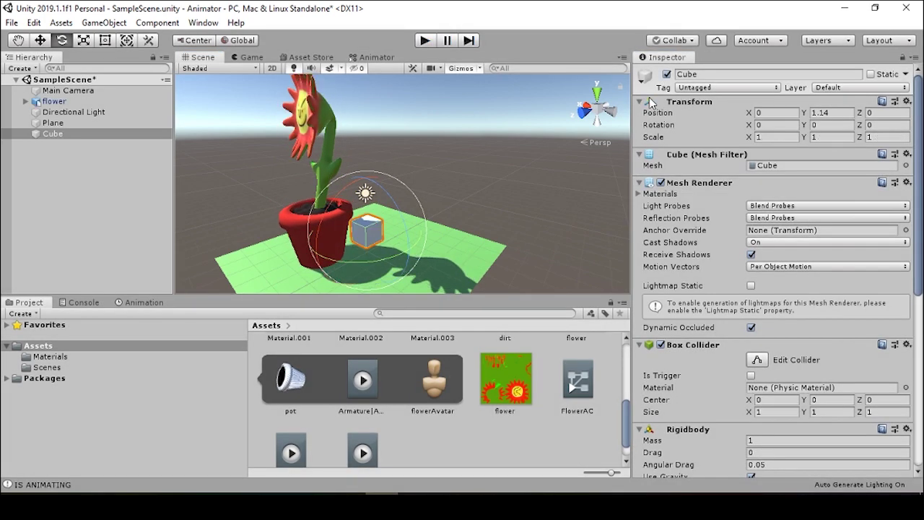
left_click(667, 74)
left_click_drag(462, 216, 396, 231, "alt")
key("f")
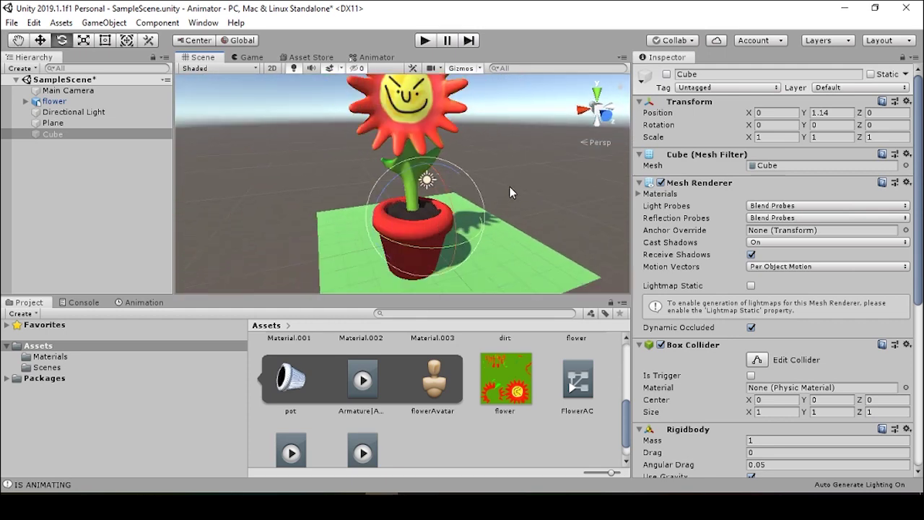
left_click_drag(510, 186, 319, 180, "alt")
left_click_drag(392, 166, 394, 152, "alt")
Review the cube's Animator graph and inspect the Scale -> Move Up transition's settings and condition.
left_click(378, 57)
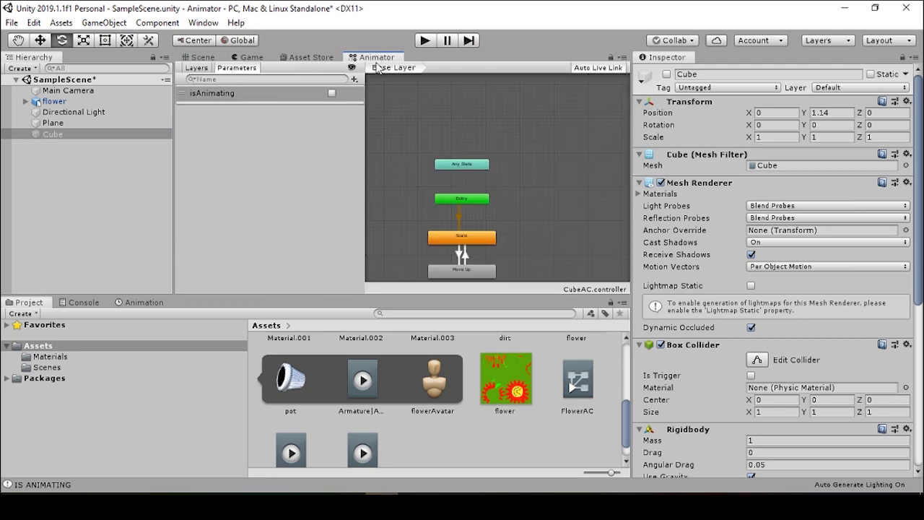
scroll(461, 242, "up", 6)
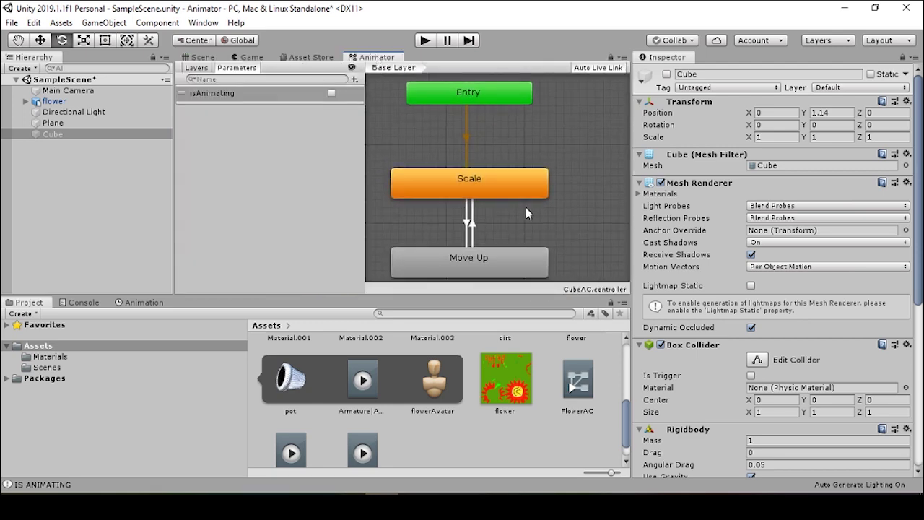
left_click(436, 254)
left_click(467, 226)
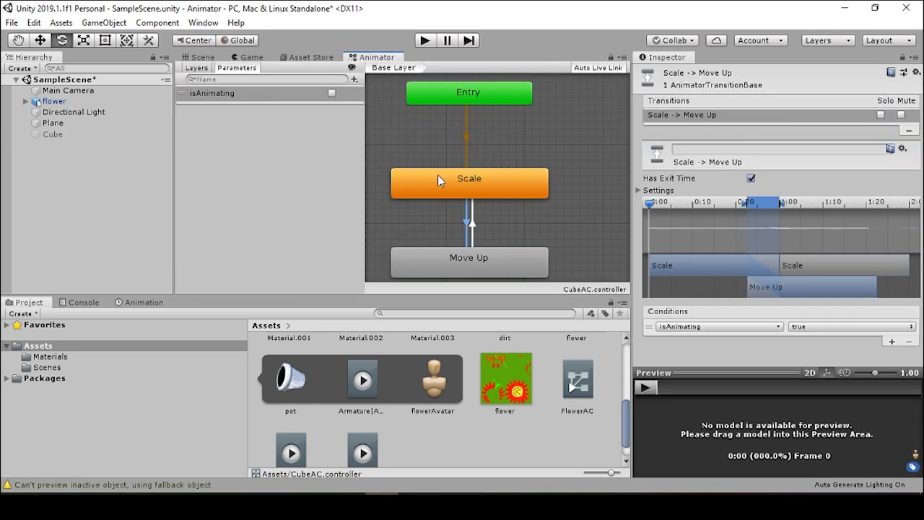
scroll(545, 176, "down", 3)
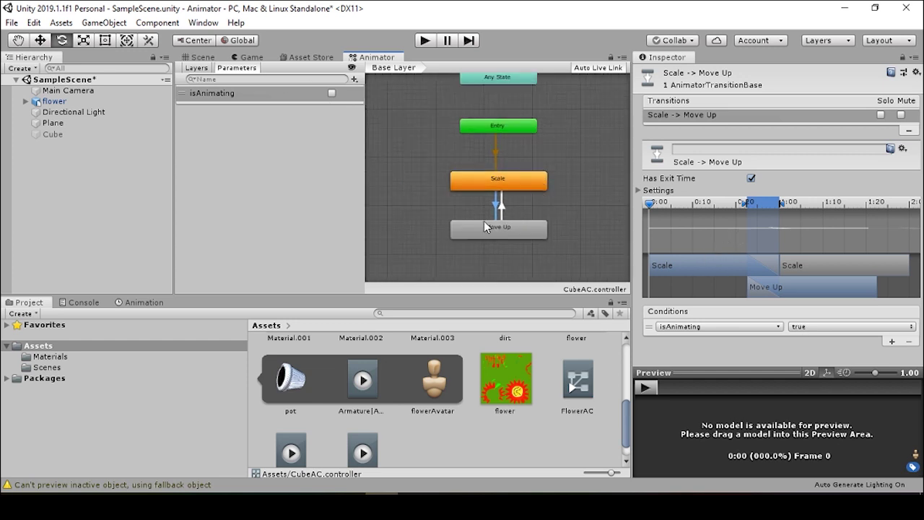
In the flower's Animator graph, make a transition from the Scale state to the Armature|ArmatureAction state.
left_click(63, 102)
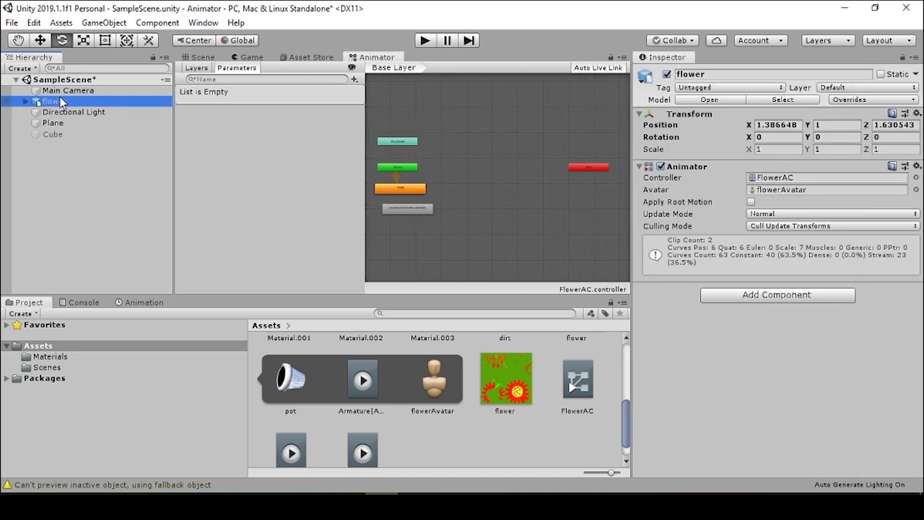
scroll(445, 206, "up", 3)
left_click(496, 177)
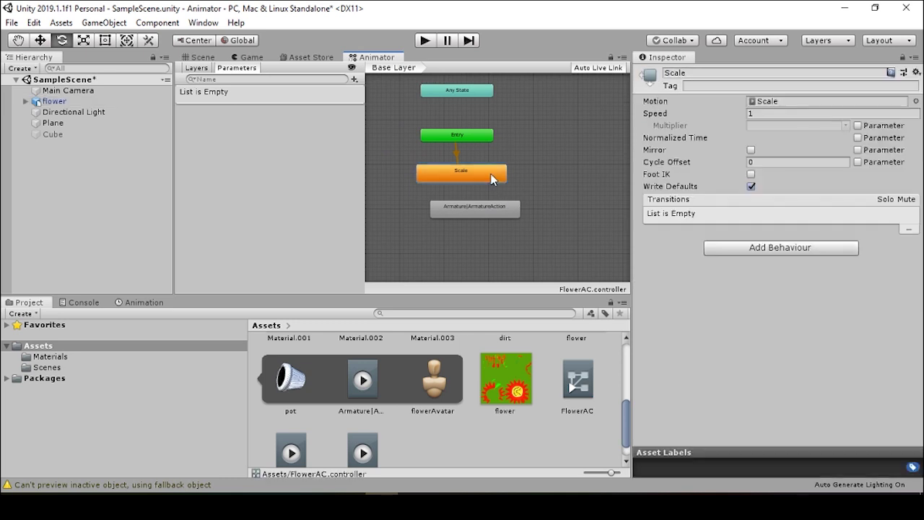
right_click(497, 181)
left_click(499, 183)
left_click(466, 207)
Complete the transition from Scale to the Armature|ArmatureAction state and add a blank condition to it.
left_click(481, 210)
right_click(481, 210)
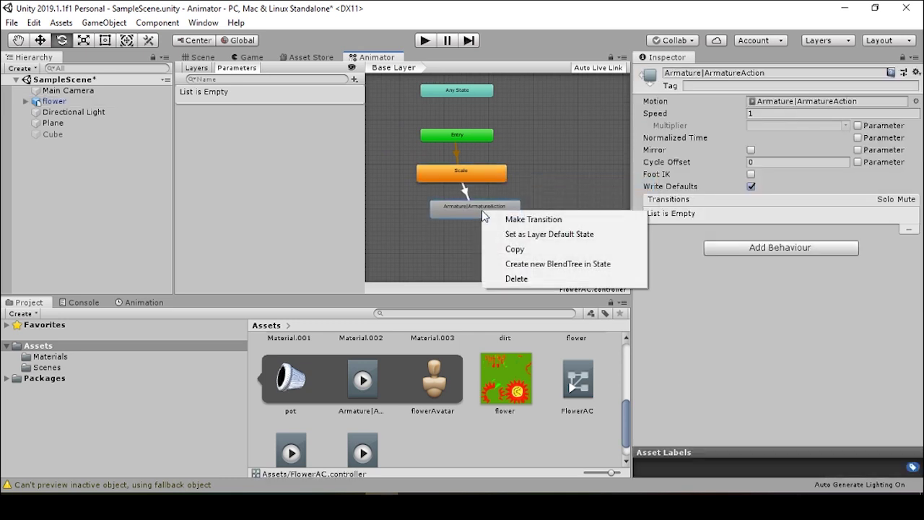
left_click(583, 157)
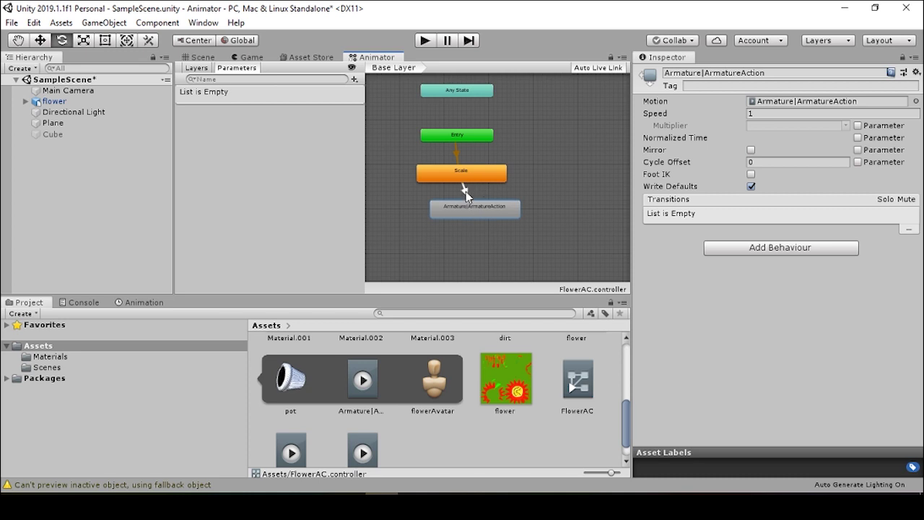
scroll(465, 192, "up", 3)
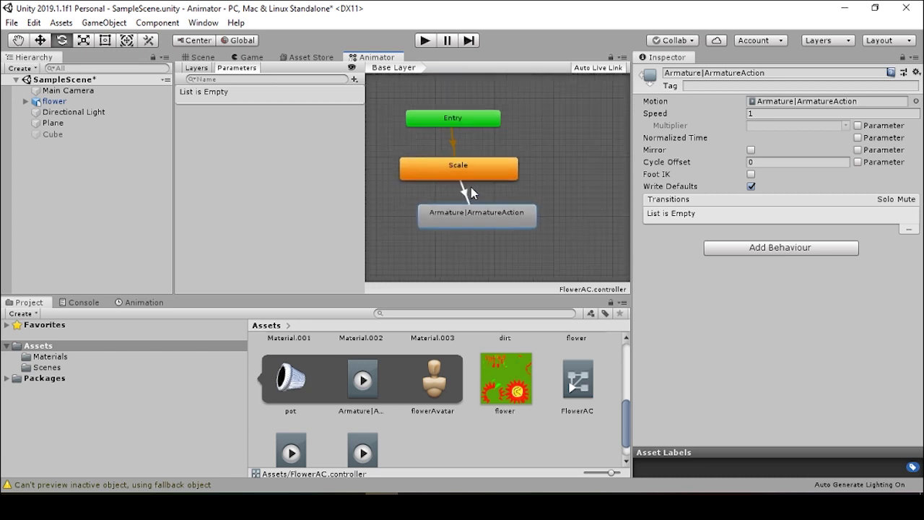
left_click(465, 201)
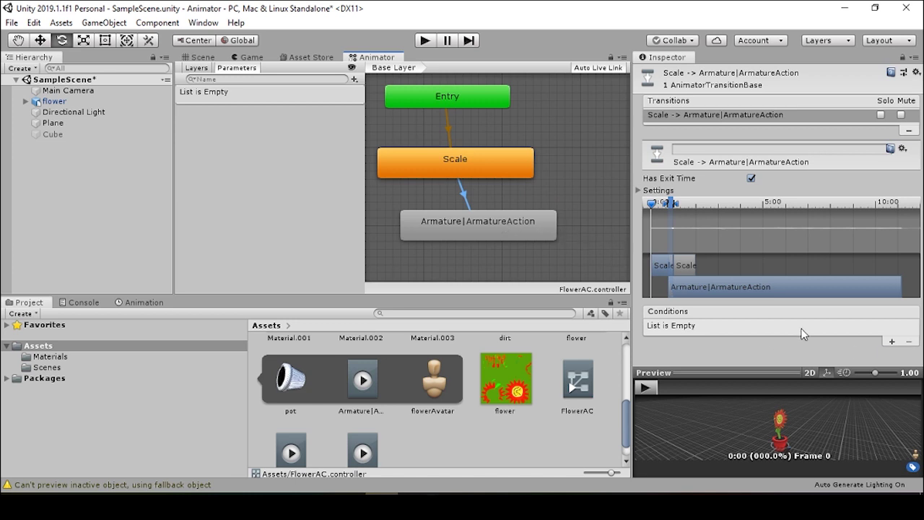
left_click(892, 342)
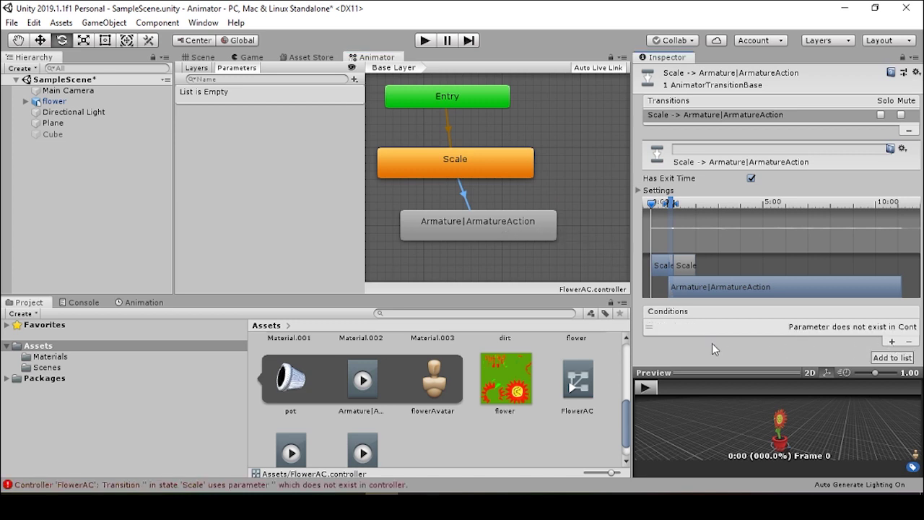
Add a Bool parameter named isAnimating to the FlowerAC controller.
left_click(241, 142)
left_click(355, 79)
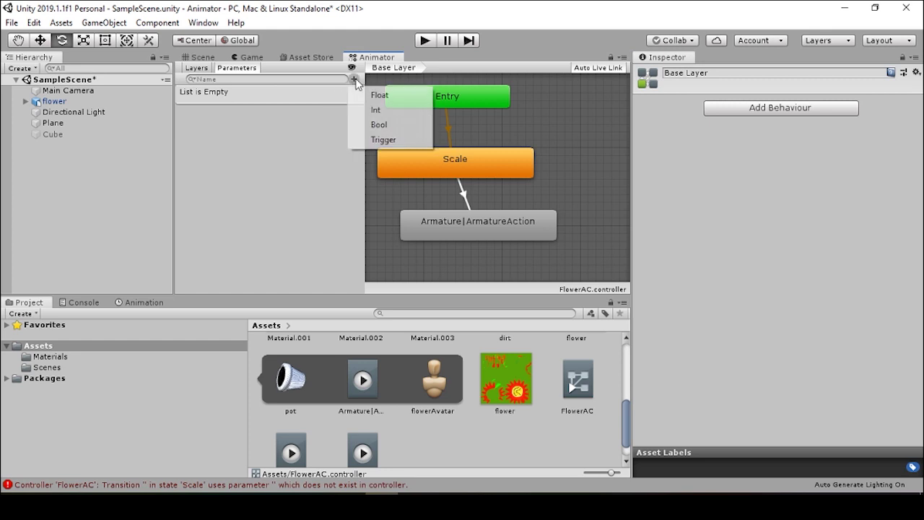
left_click(379, 125)
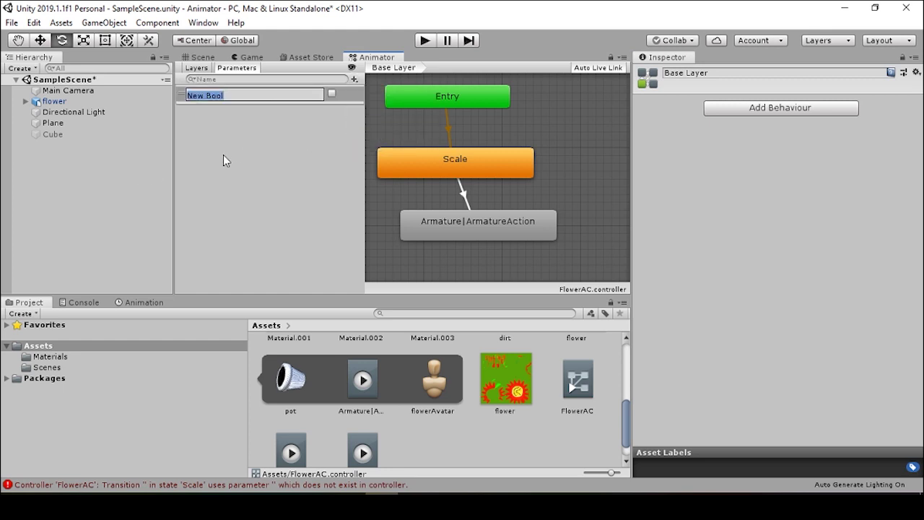
type("isAnimating")
key("Return")
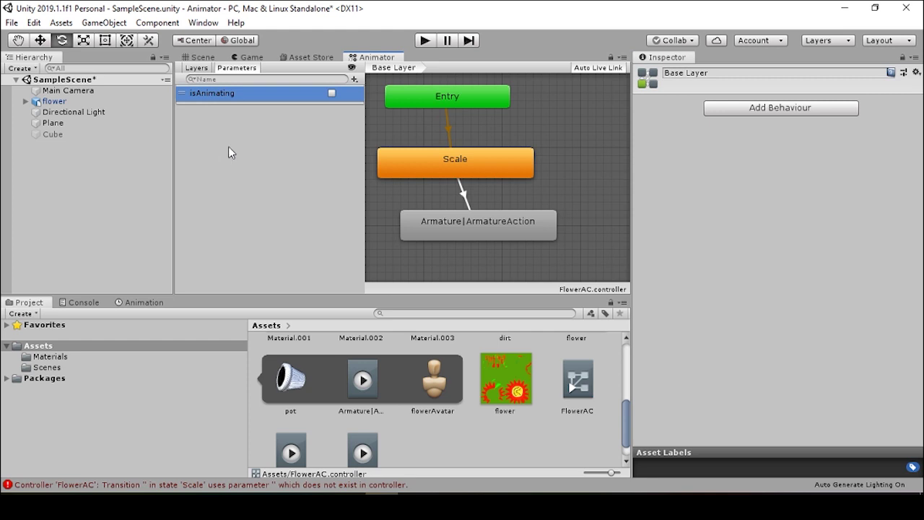
Align the Armature|ArmatureAction state directly below Scale and set the condition of the transition between them to isAnimating true.
left_click_drag(484, 238, 464, 246)
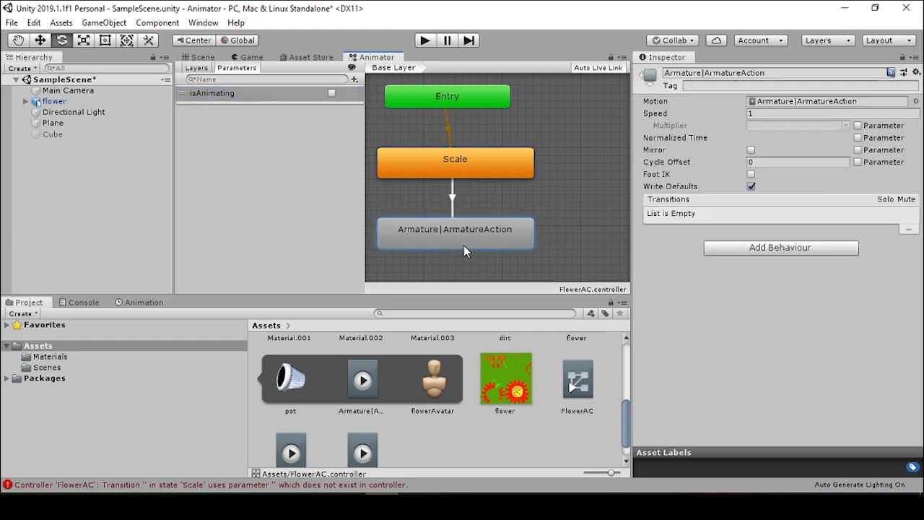
left_click(451, 202)
left_click(776, 326)
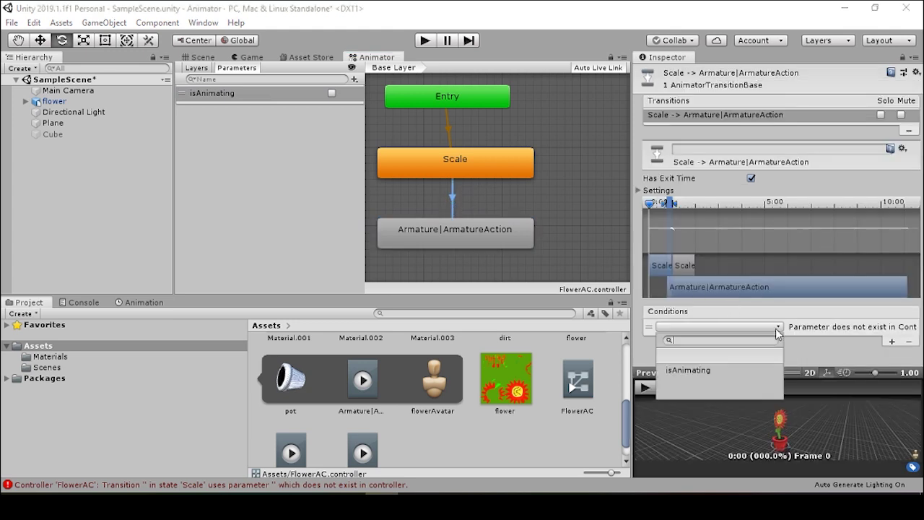
left_click(736, 368)
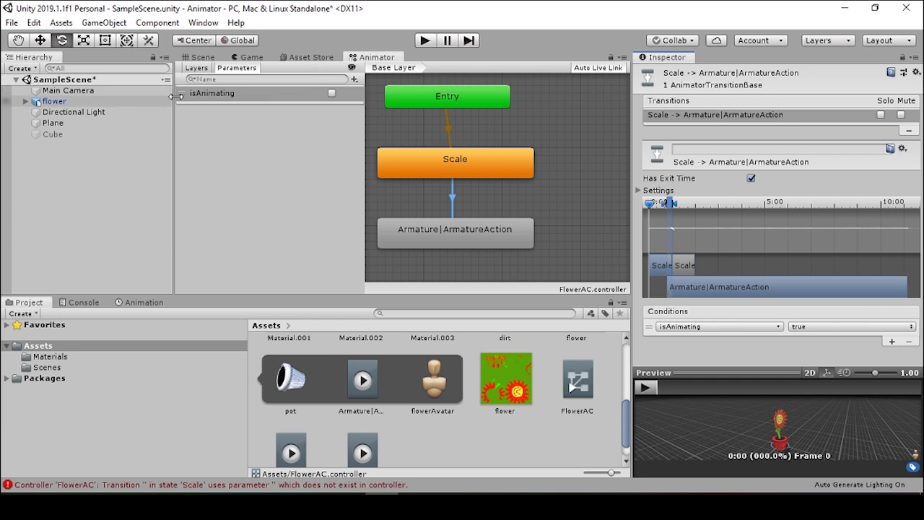
Attach the BasicAnimation script from the Assets folder to the flower object as a component.
left_click(69, 102)
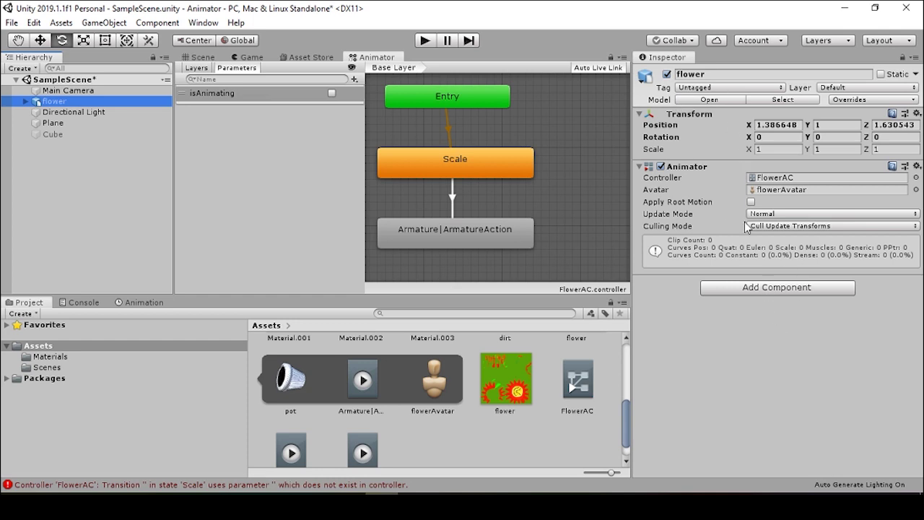
left_click(754, 288)
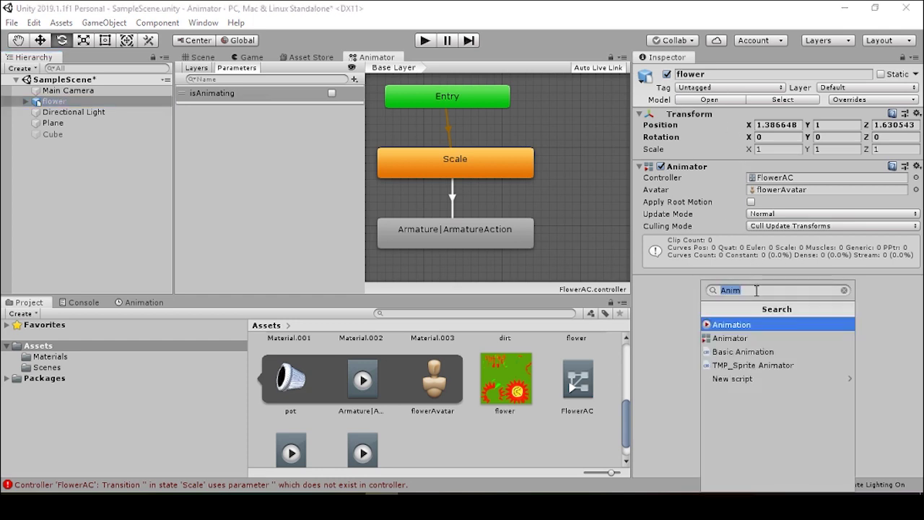
key("BackSpace")
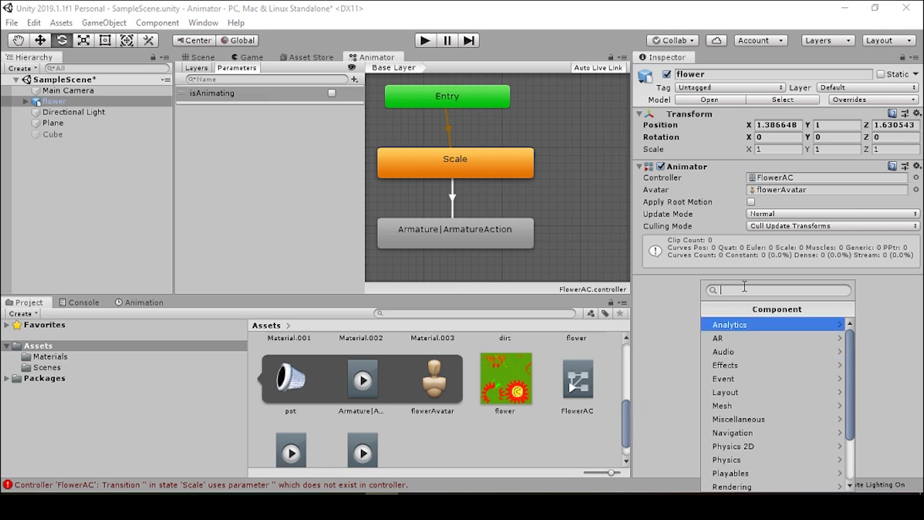
type("A")
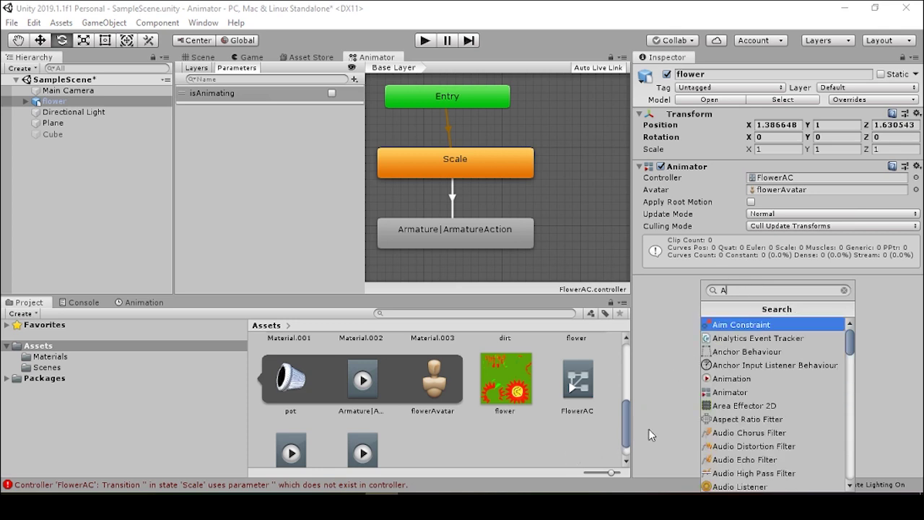
left_click(627, 424)
left_click_drag(624, 410, 625, 353)
left_click_drag(461, 369, 780, 324)
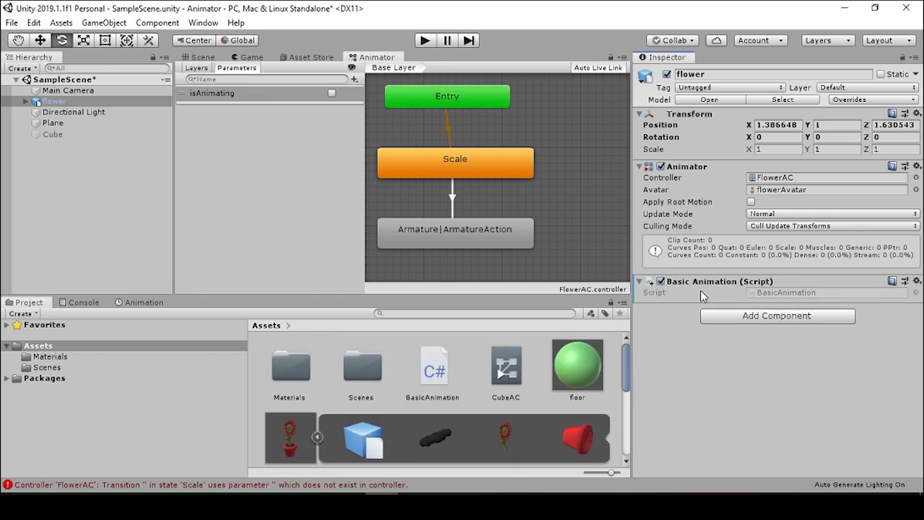
Run the scene in Play mode and examine the flower's animation in its Animator graph and from several angles in the Scene view.
left_click(425, 41)
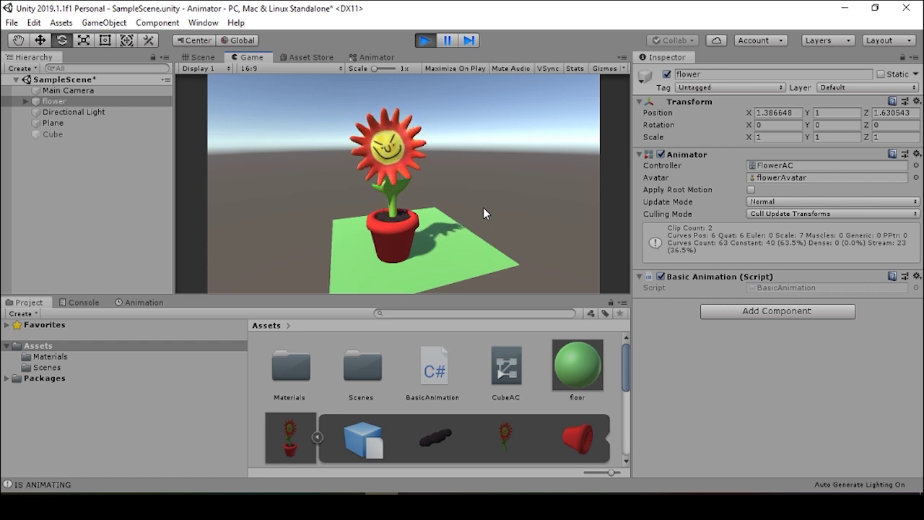
left_click(377, 57)
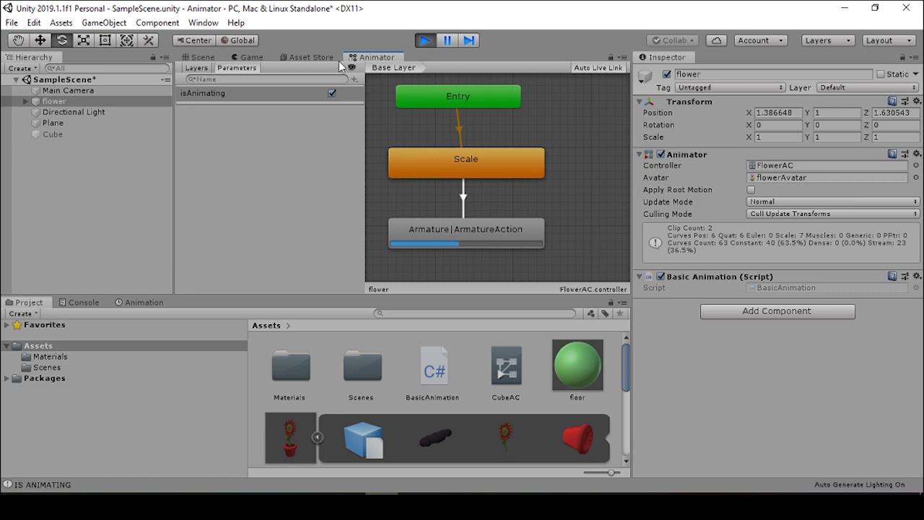
left_click(205, 58)
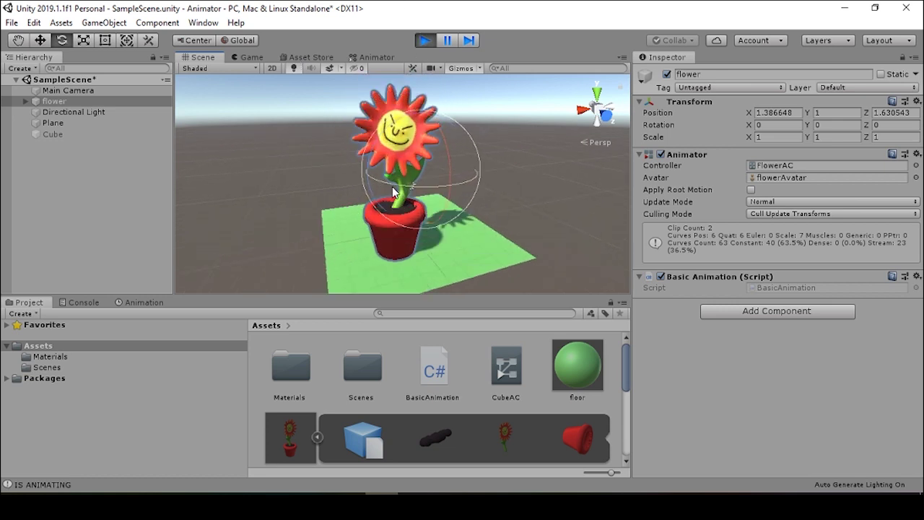
left_click_drag(403, 211, 402, 247, "alt")
scroll(385, 206, "up", 3)
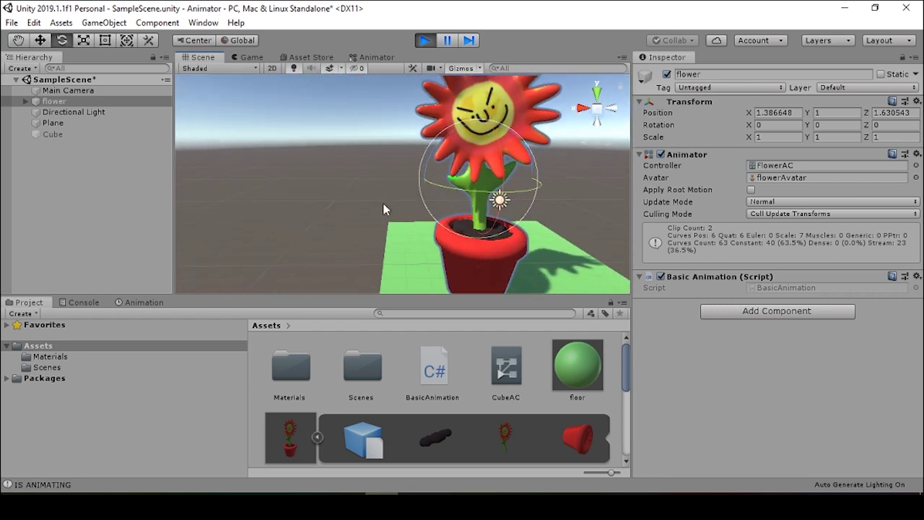
scroll(342, 195, "down", 2)
left_click_drag(343, 196, 331, 144, "alt")
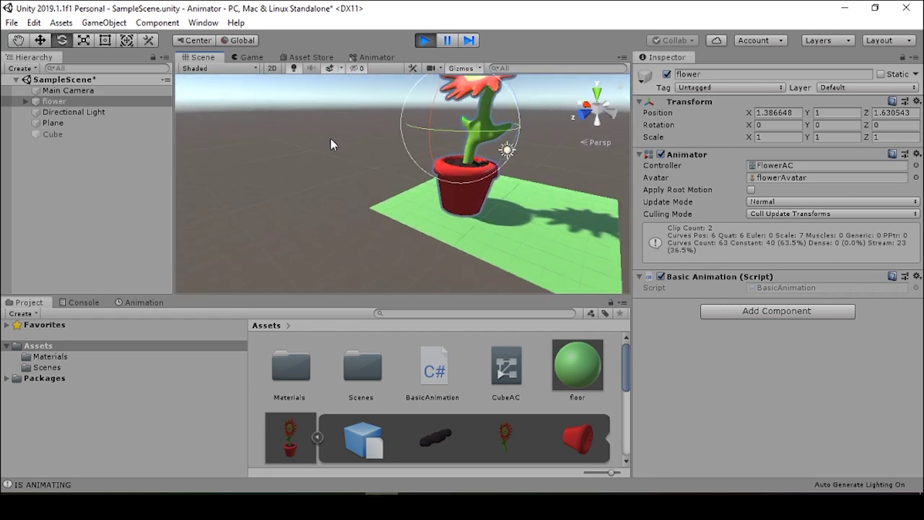
left_click_drag(465, 208, 432, 241, "alt")
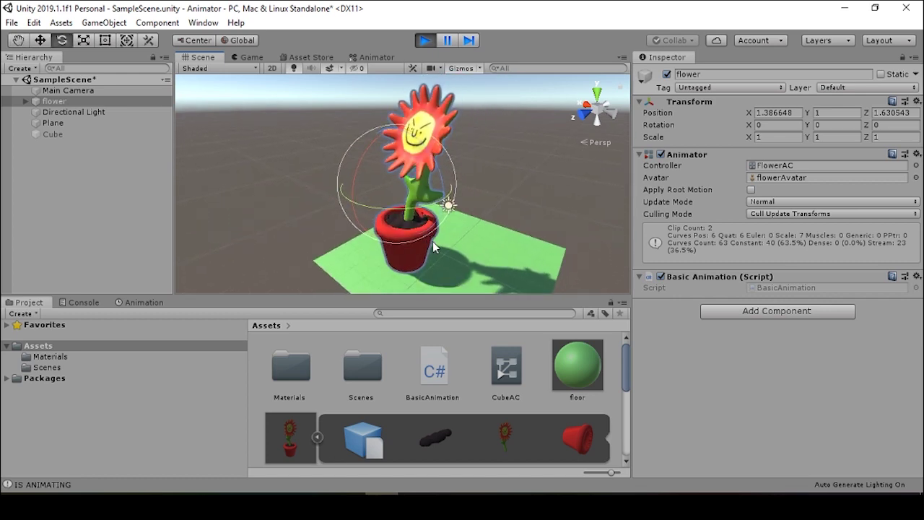
left_click_drag(455, 181, 517, 196, "alt")
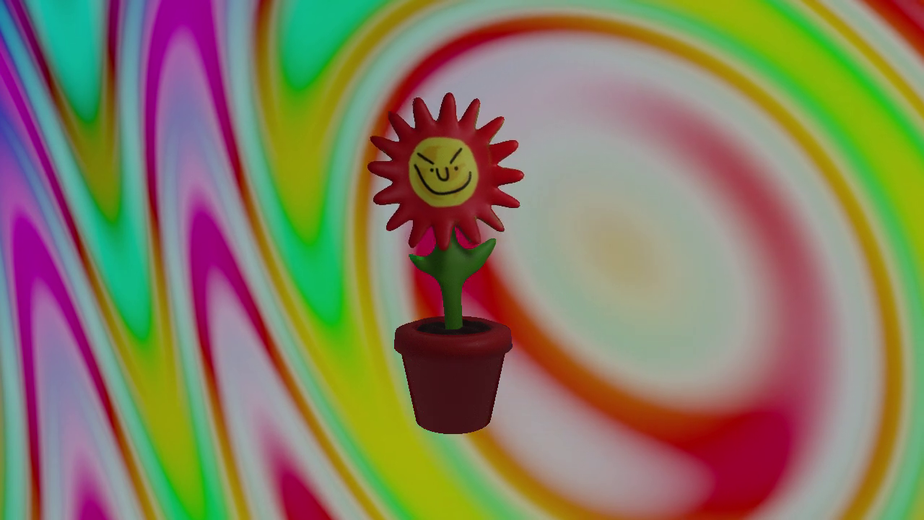